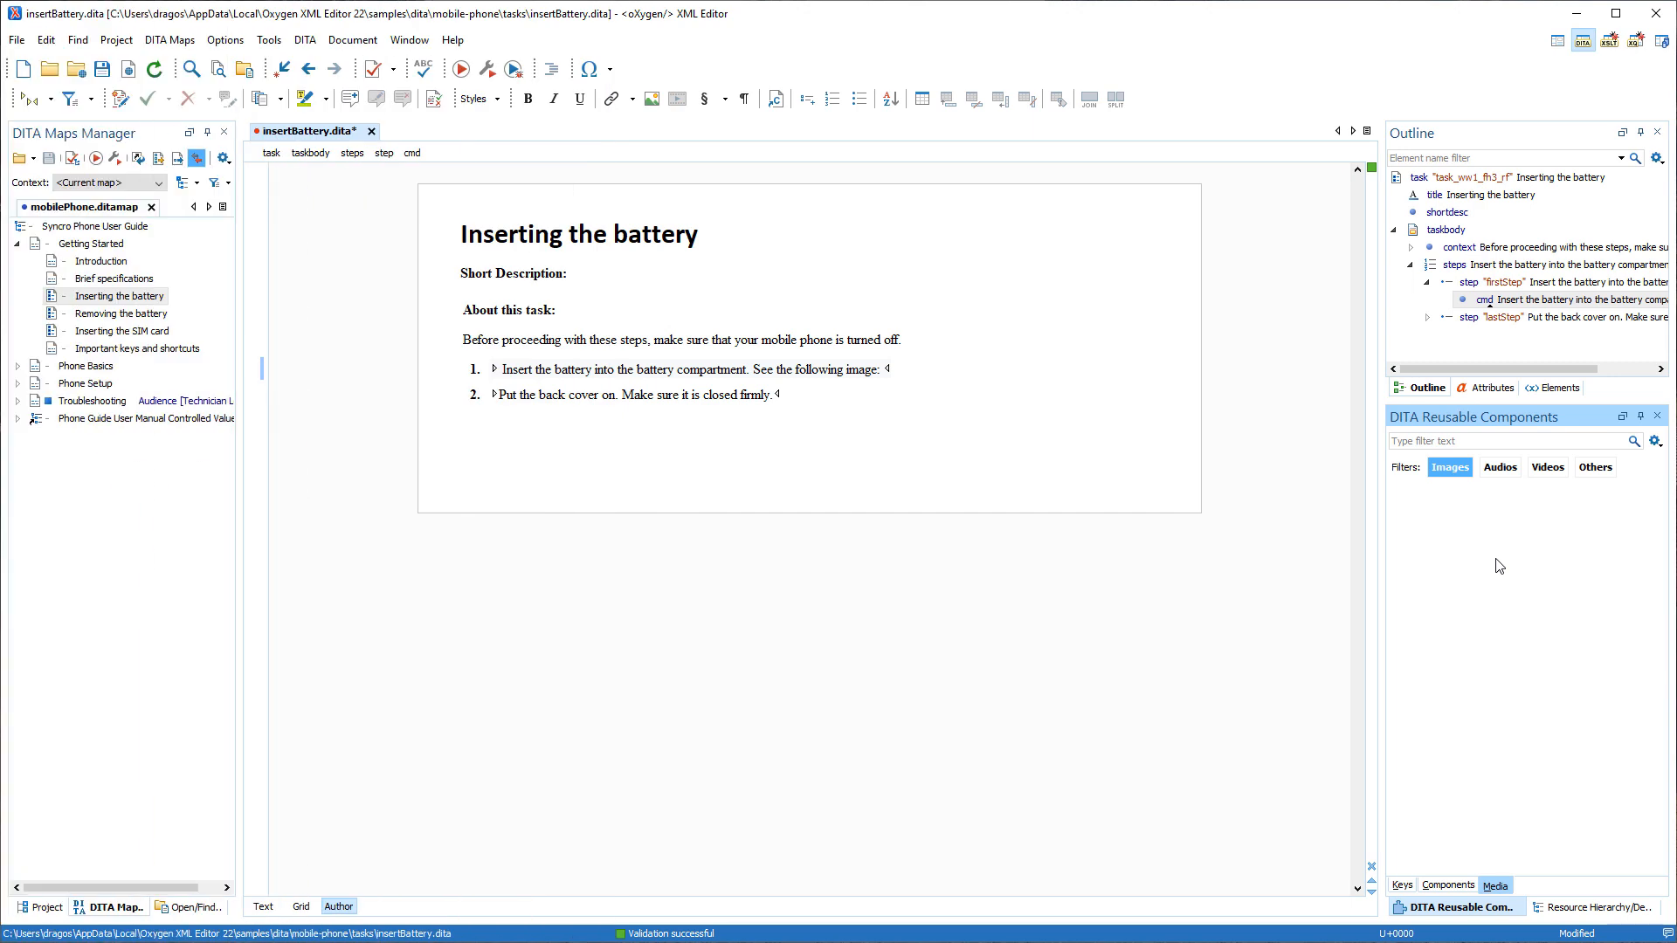
# Create a new working set for the media in the DITA Reusable Components view, keeping the default name.
pyautogui.click(1654, 441)
pyautogui.click(1626, 462)
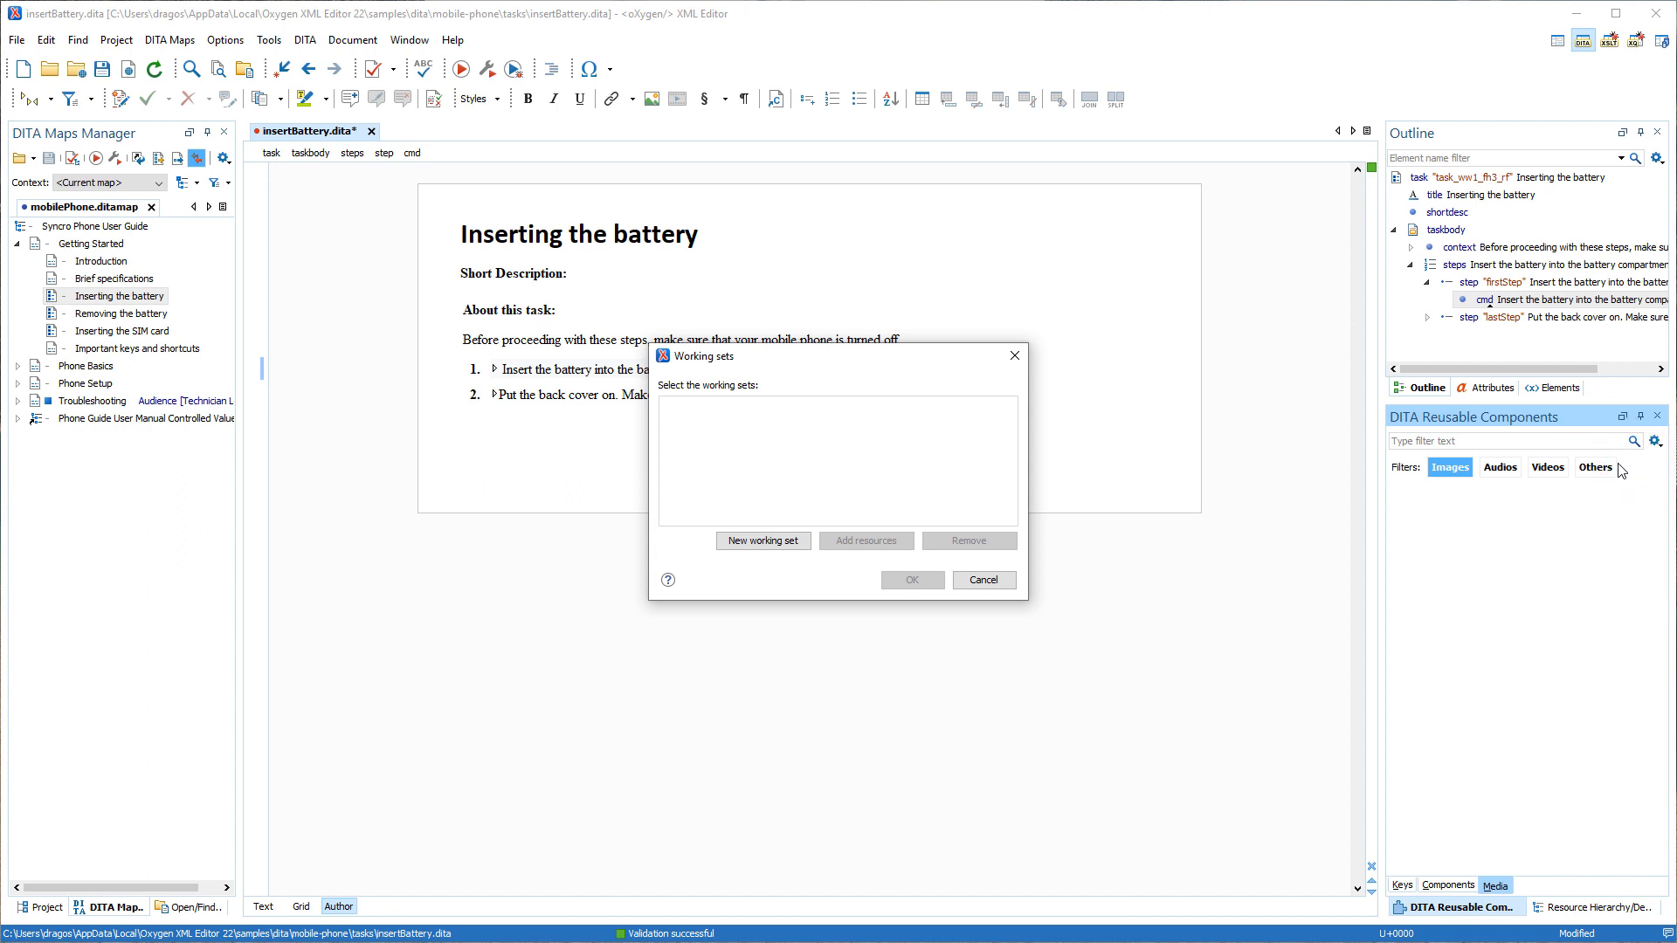
pyautogui.click(789, 542)
pyautogui.click(800, 507)
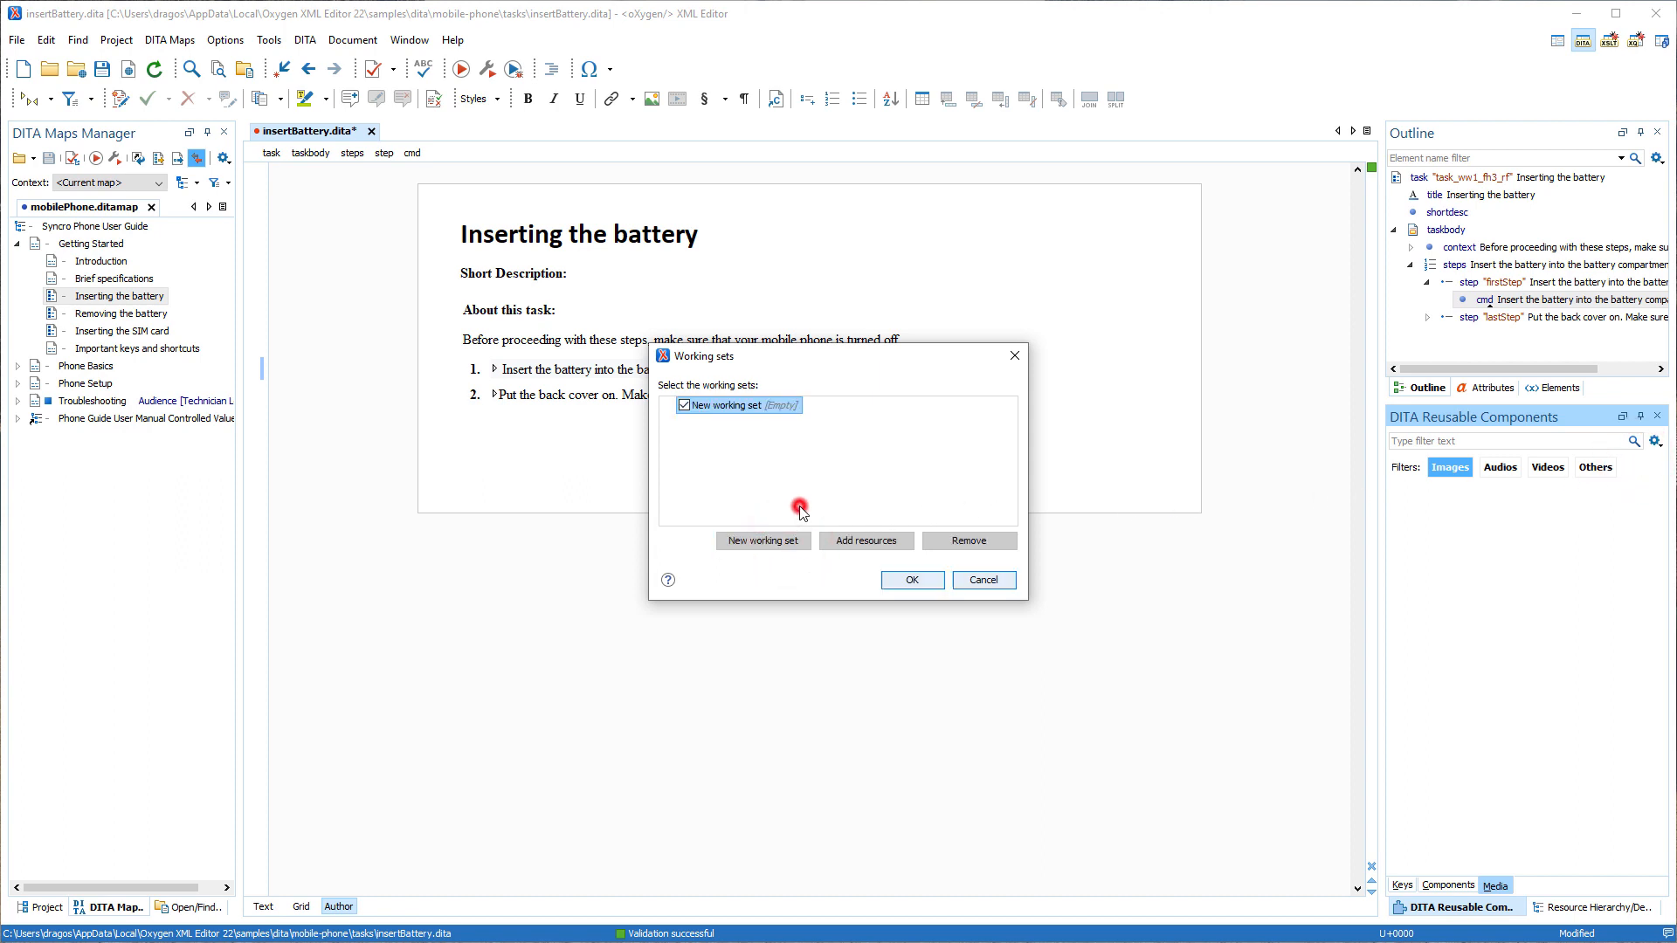
# Add the mobile-phone sample's image folder to the new working set and apply the set.
pyautogui.click(842, 542)
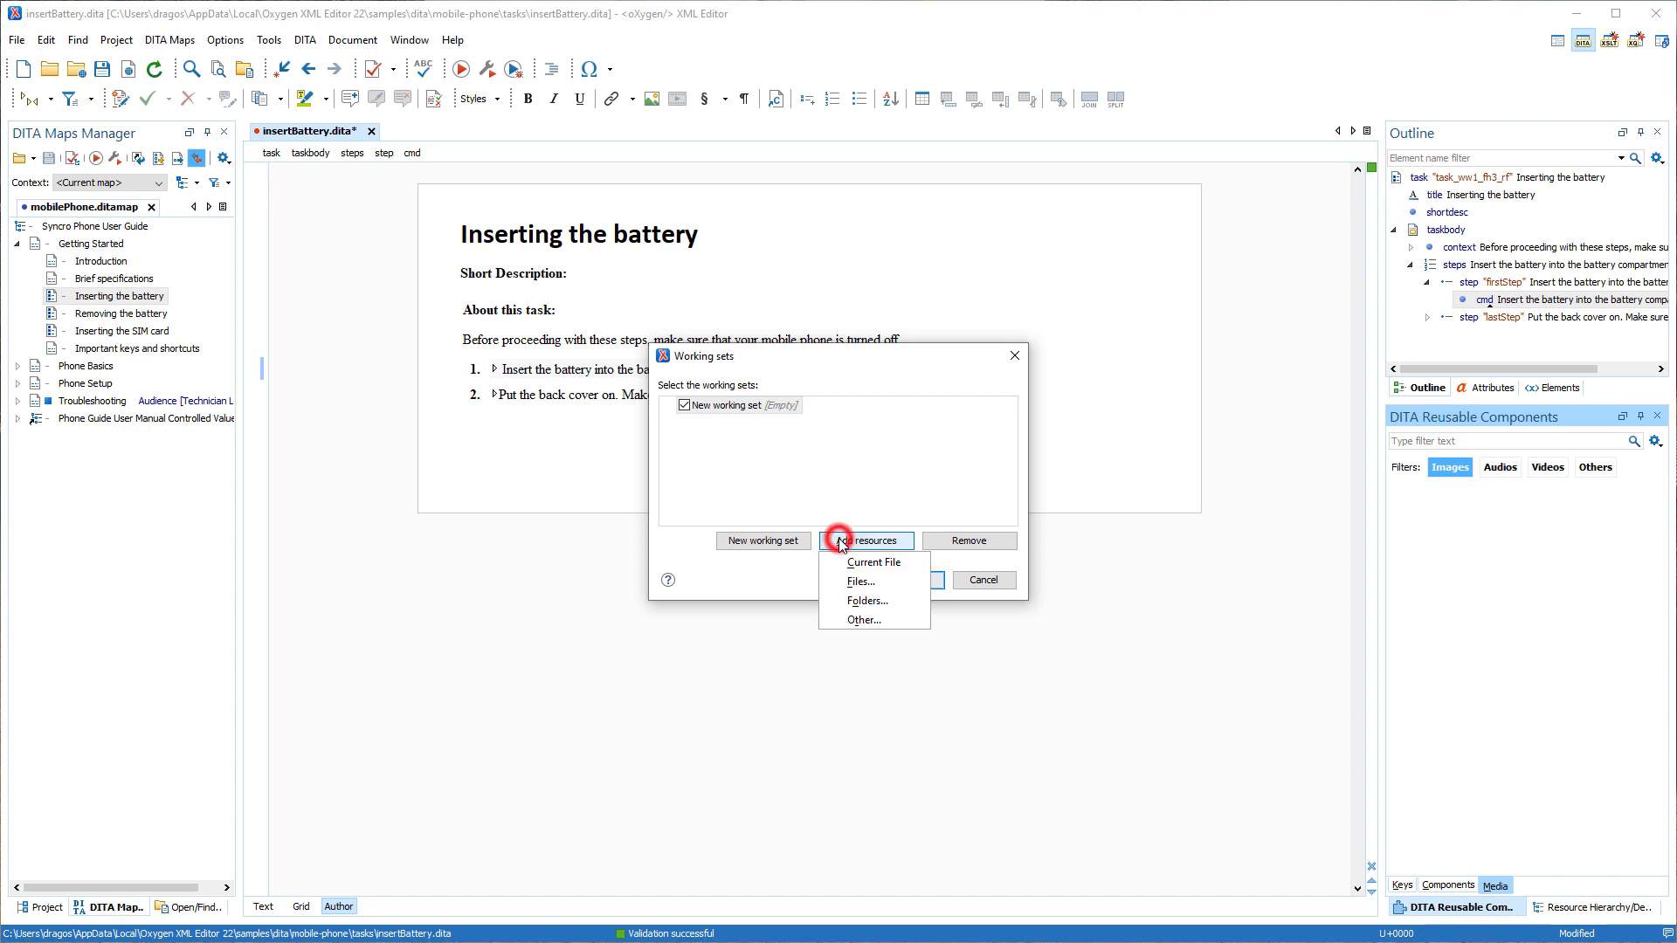
pyautogui.click(860, 601)
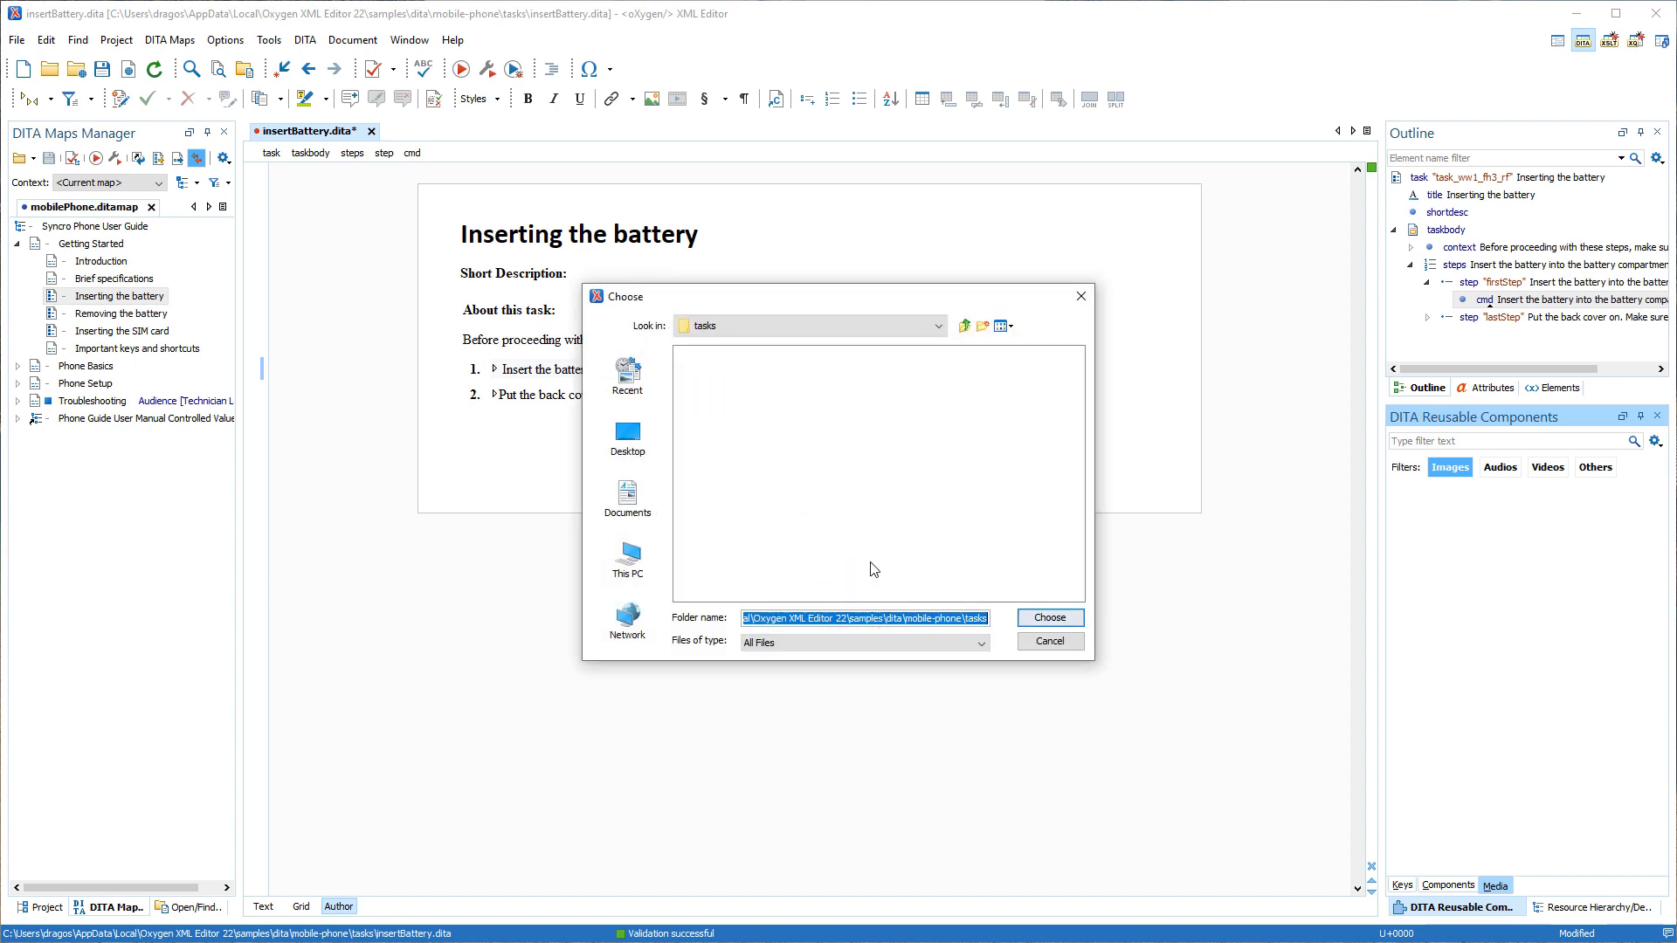
pyautogui.click(963, 325)
pyautogui.click(720, 385)
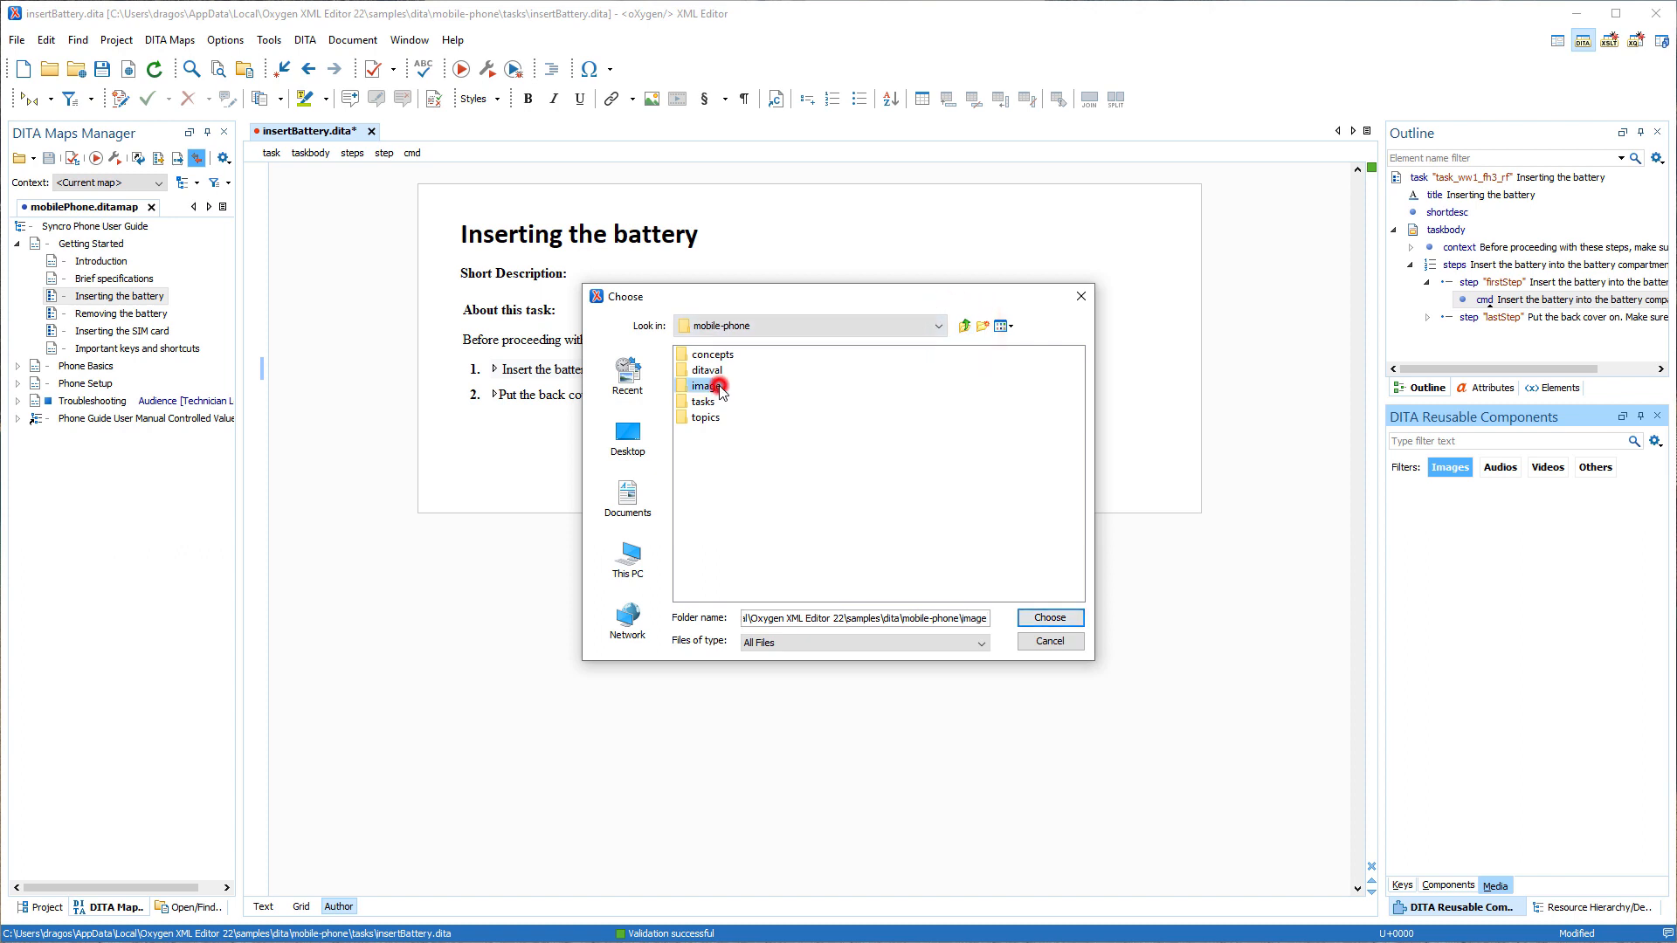
pyautogui.click(1033, 617)
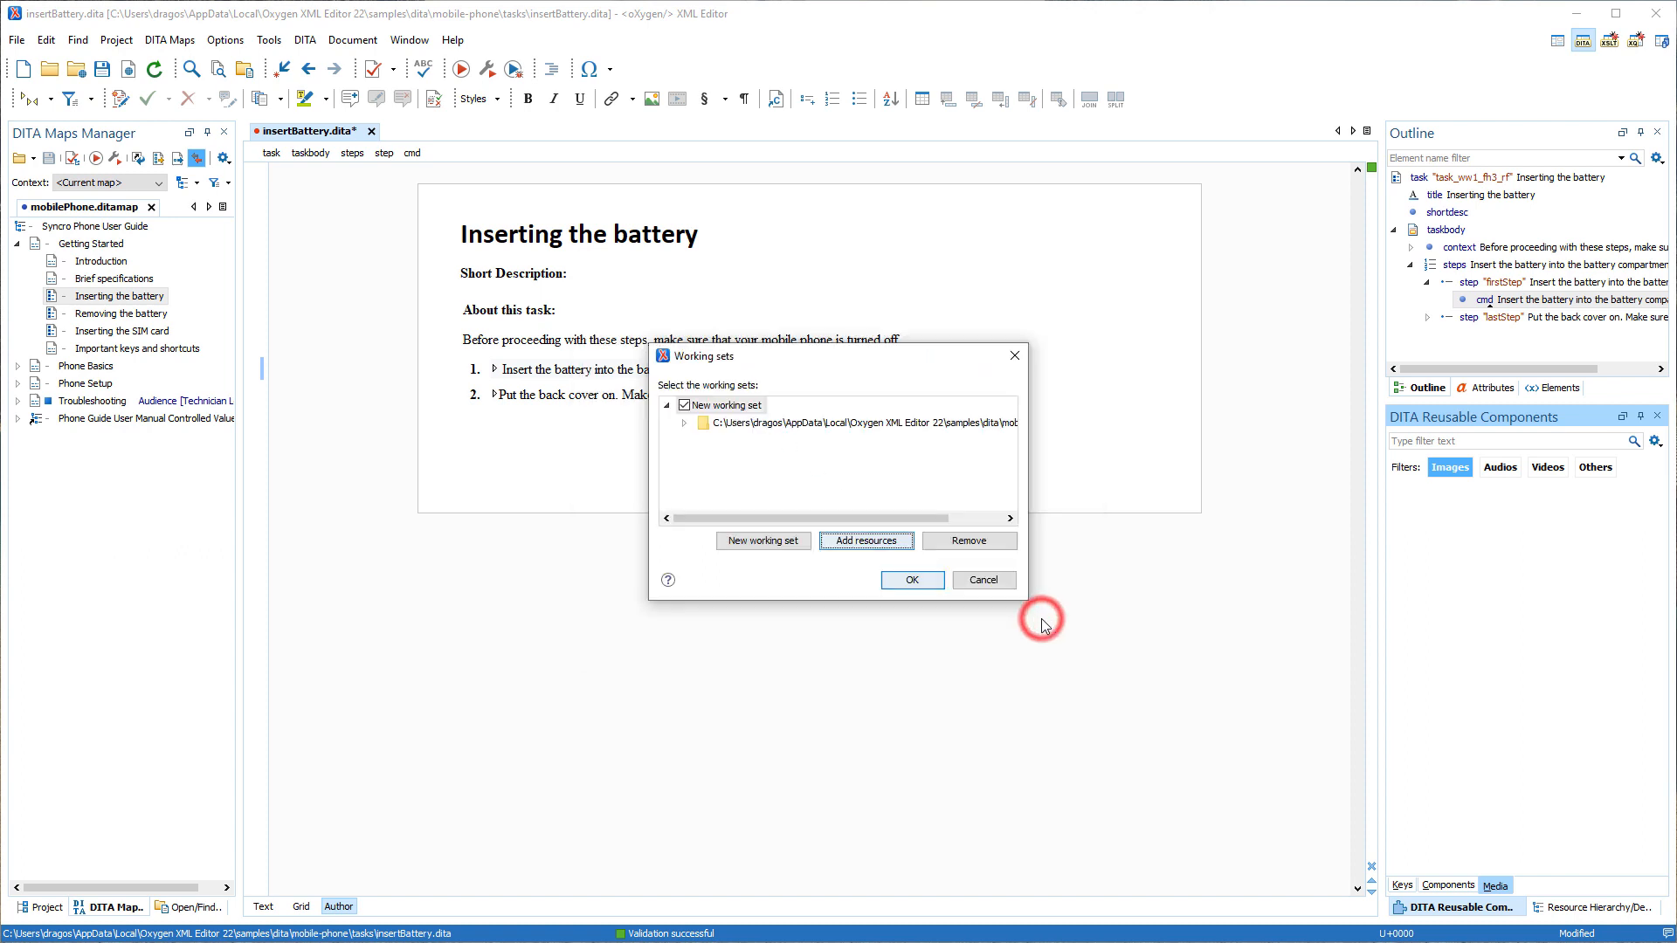
pyautogui.click(927, 579)
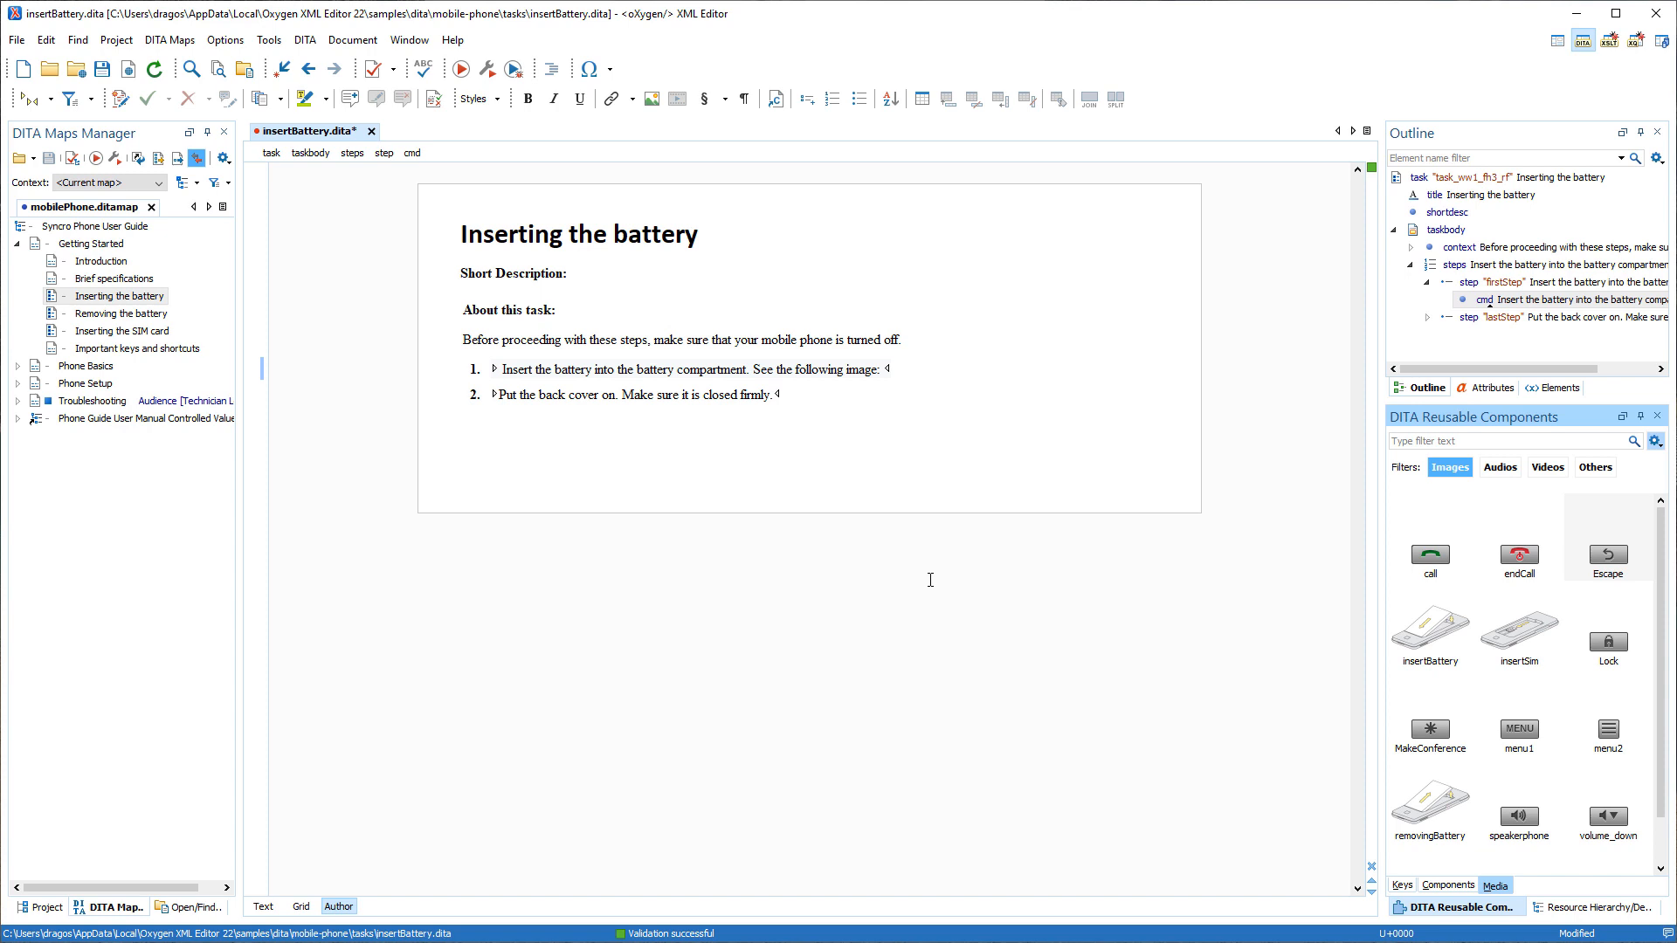
# Insert the insertBattery image at the end of the first step in the battery task.
pyautogui.doubleClick(1427, 632)
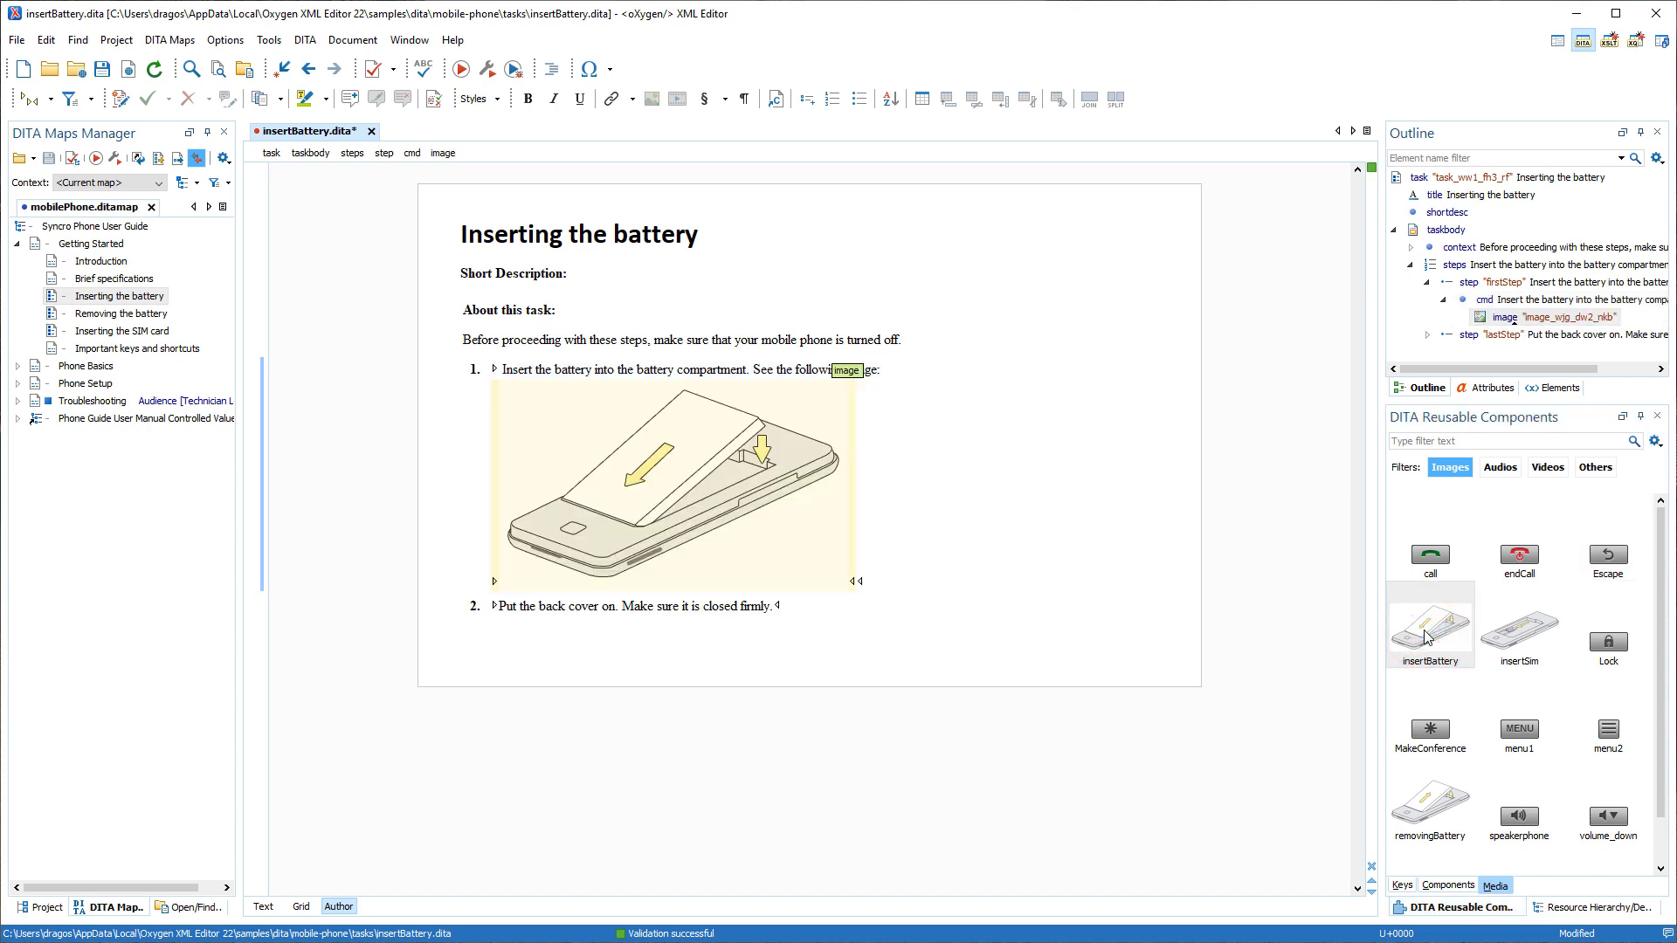
pyautogui.click(1319, 609)
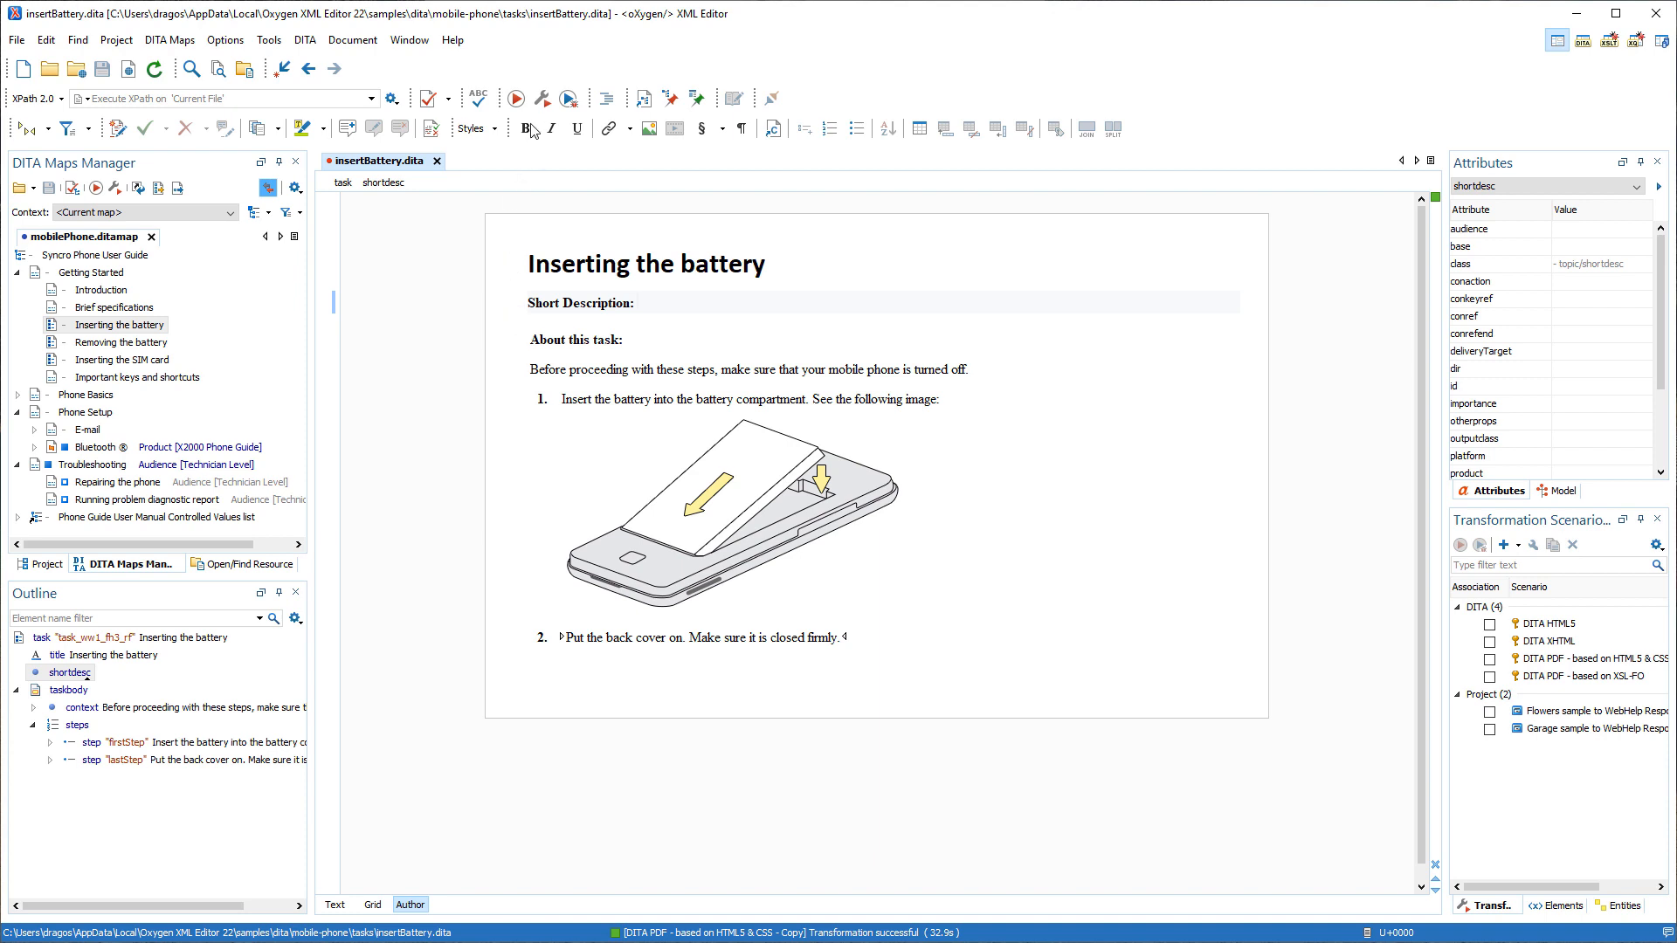
# Duplicate the "DITA PDF - based on HTML5 & CSS" transformation scenario with the Ashes template and run the copy on insertBattery.dita.
pyautogui.click(542, 98)
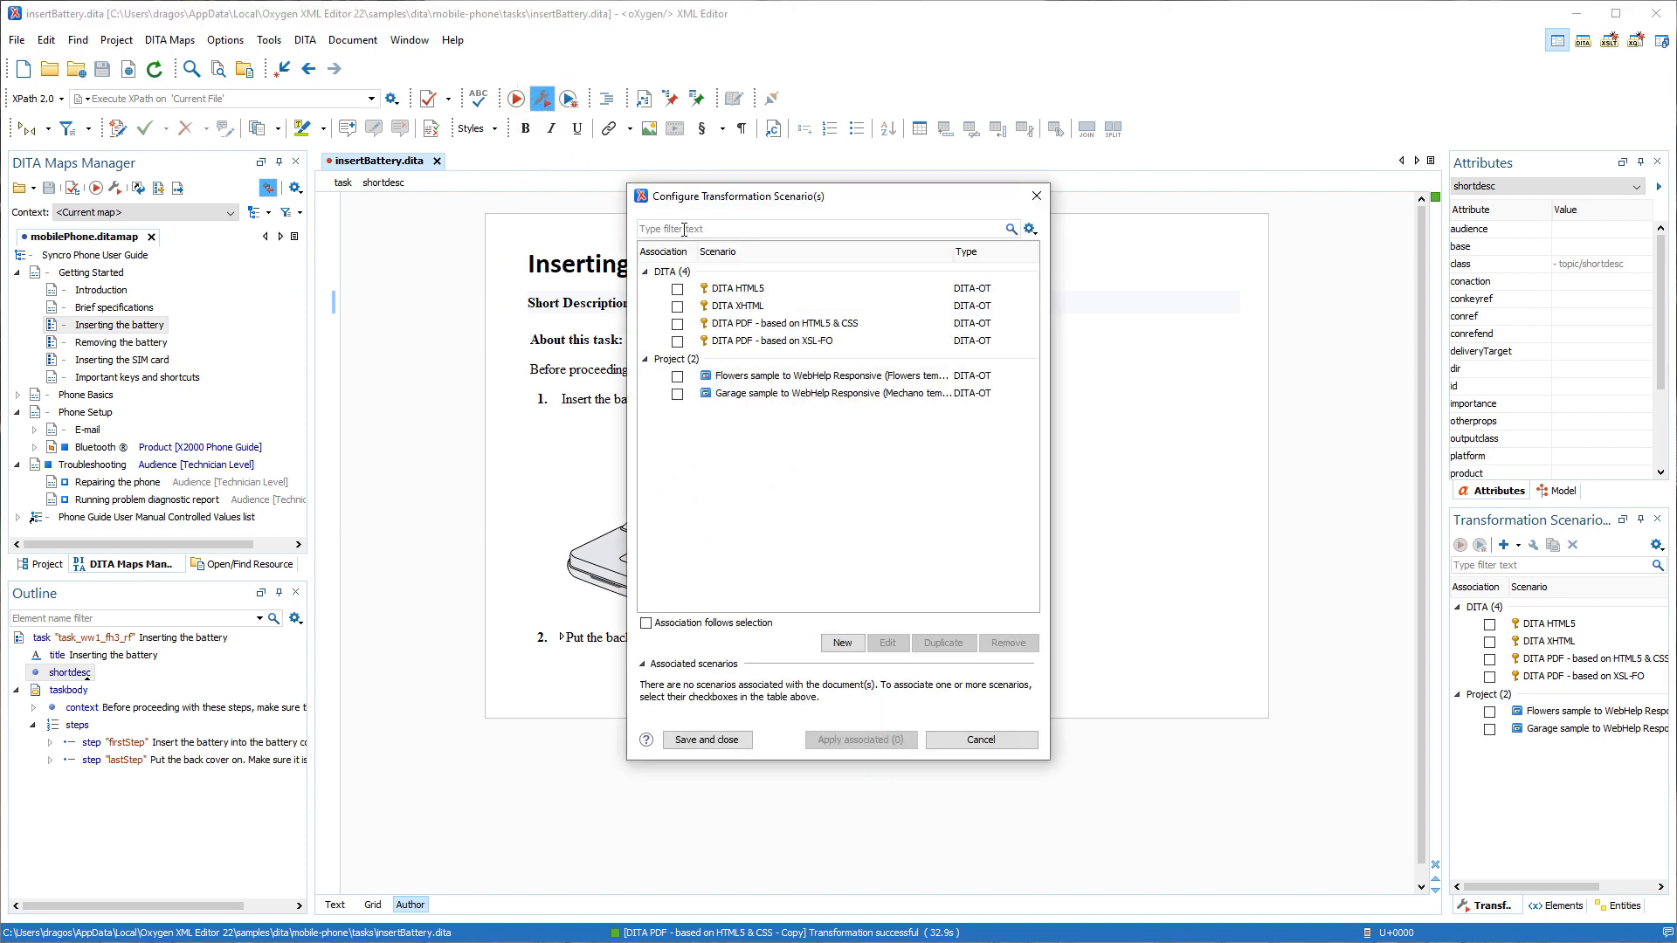
pyautogui.click(737, 325)
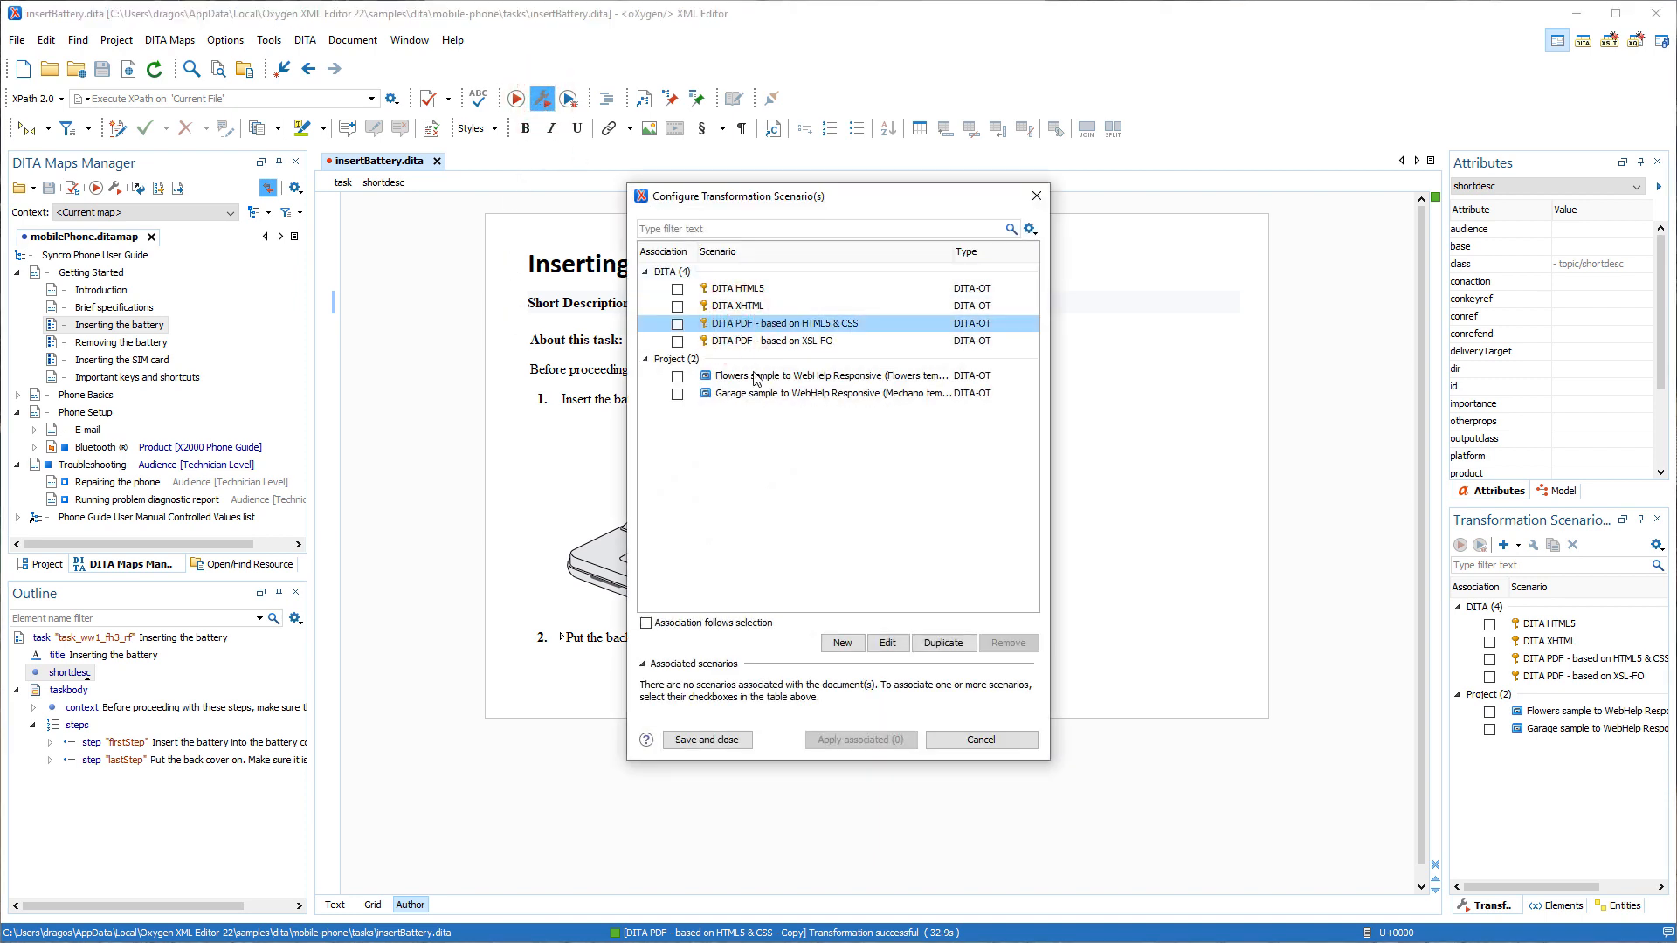
pyautogui.click(943, 645)
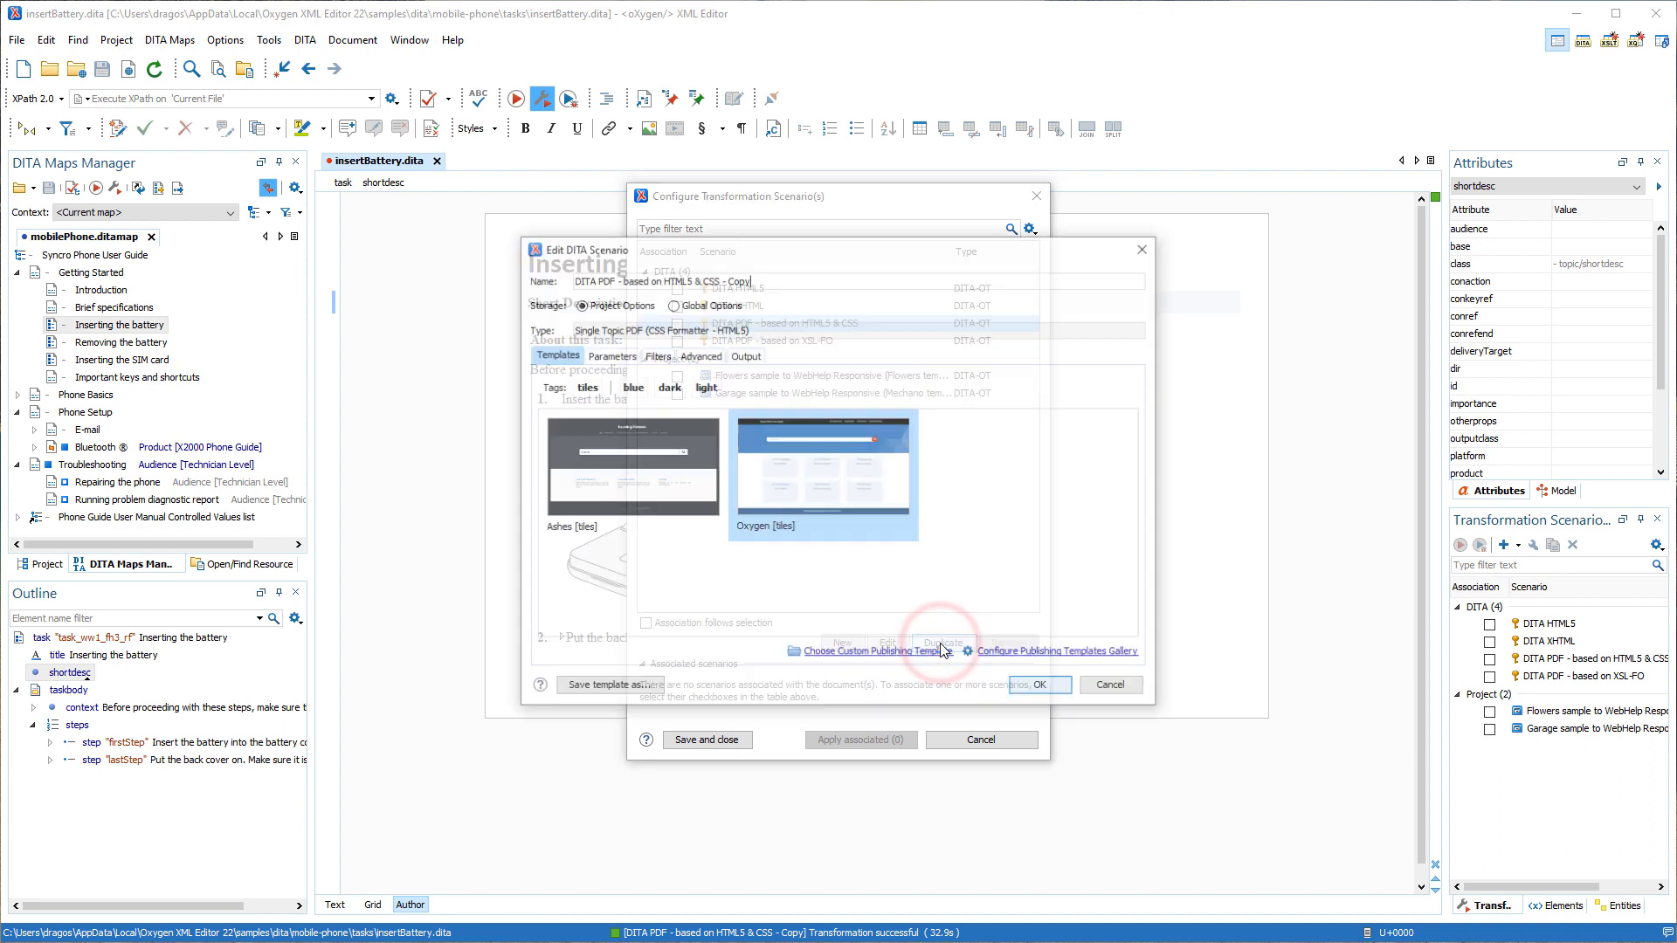
pyautogui.click(671, 485)
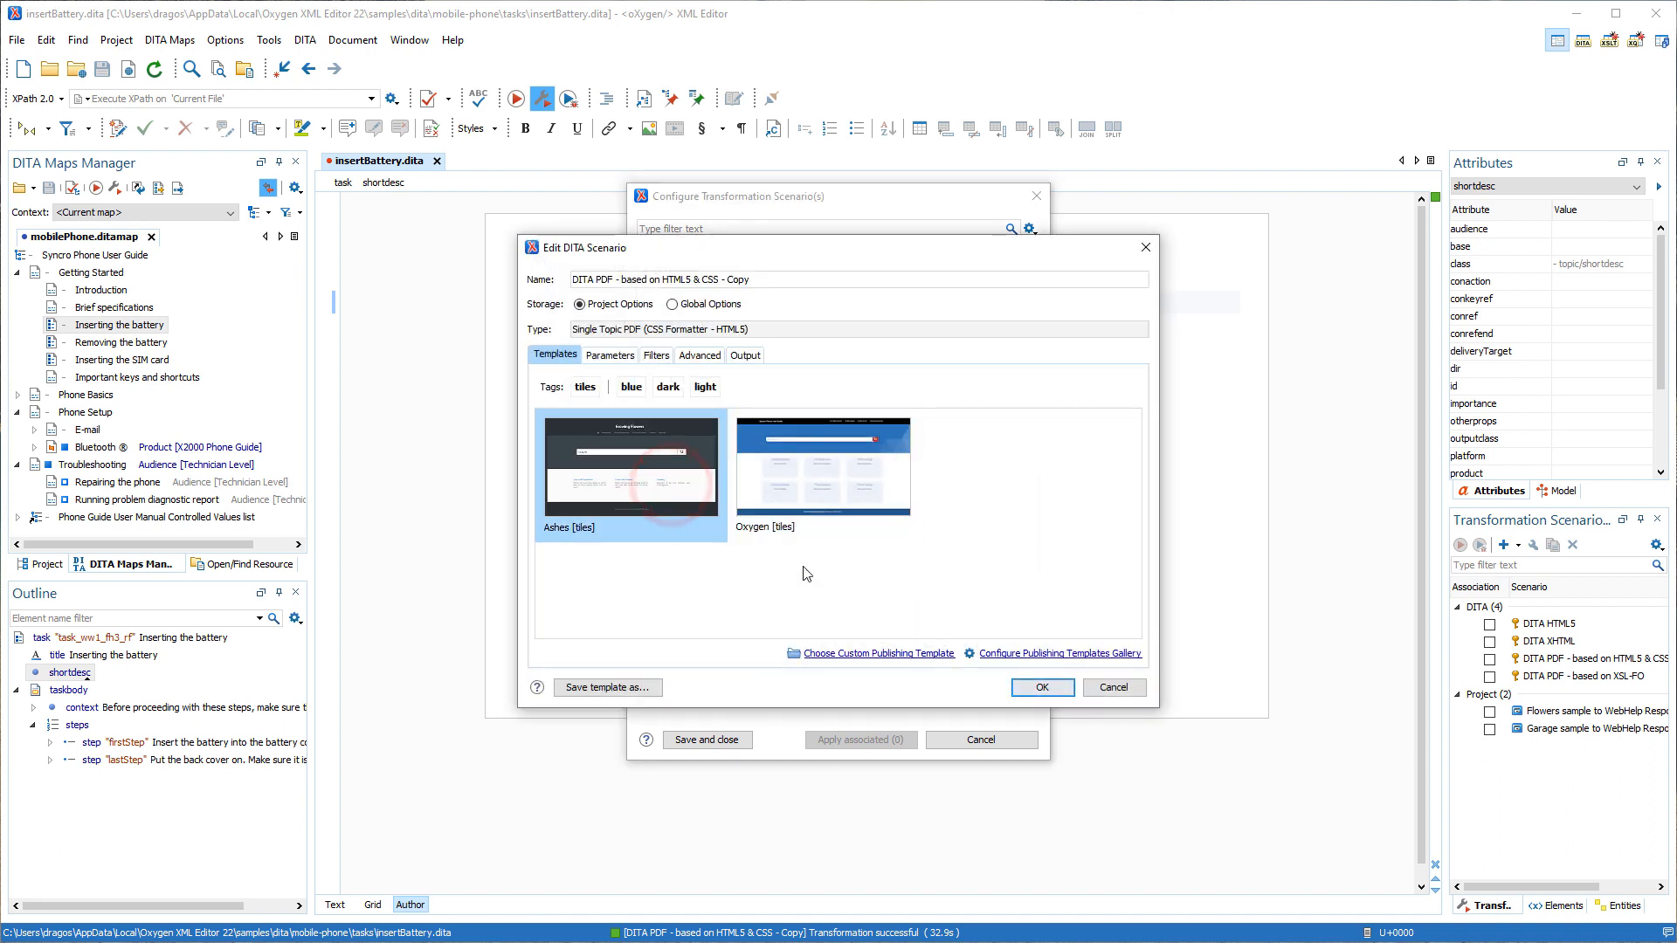
pyautogui.click(1042, 687)
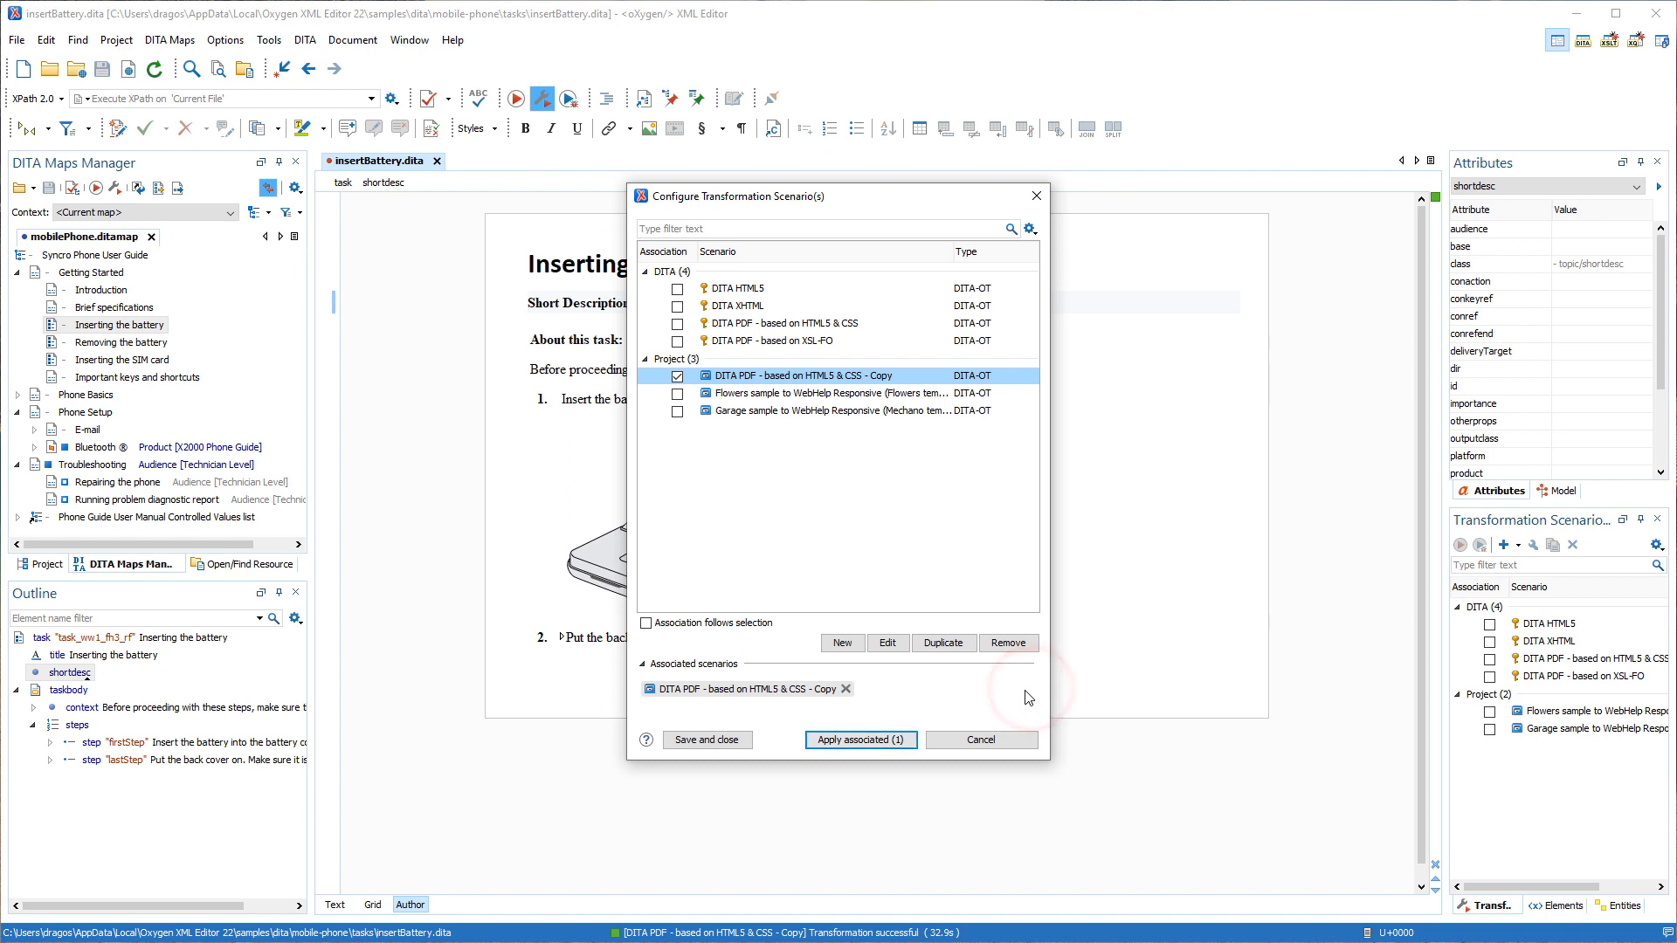
pyautogui.click(861, 740)
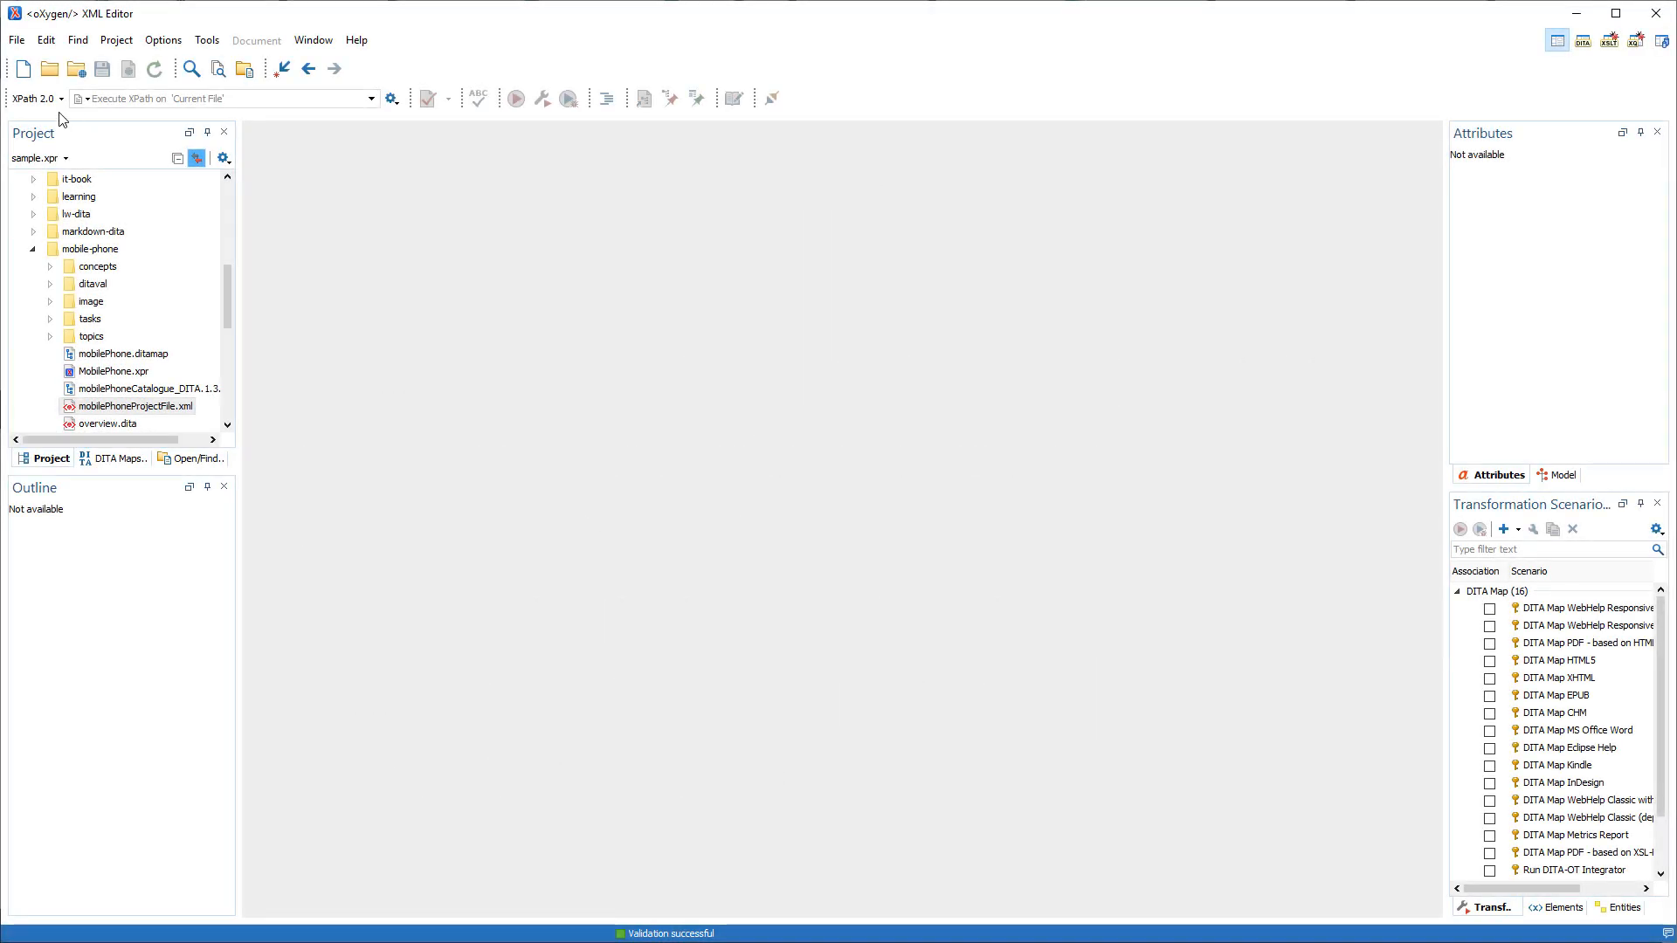
# Create a new file from the DITA-OT Project template, found by filtering the templates for "project".
pyautogui.click(23, 68)
pyautogui.write('project')
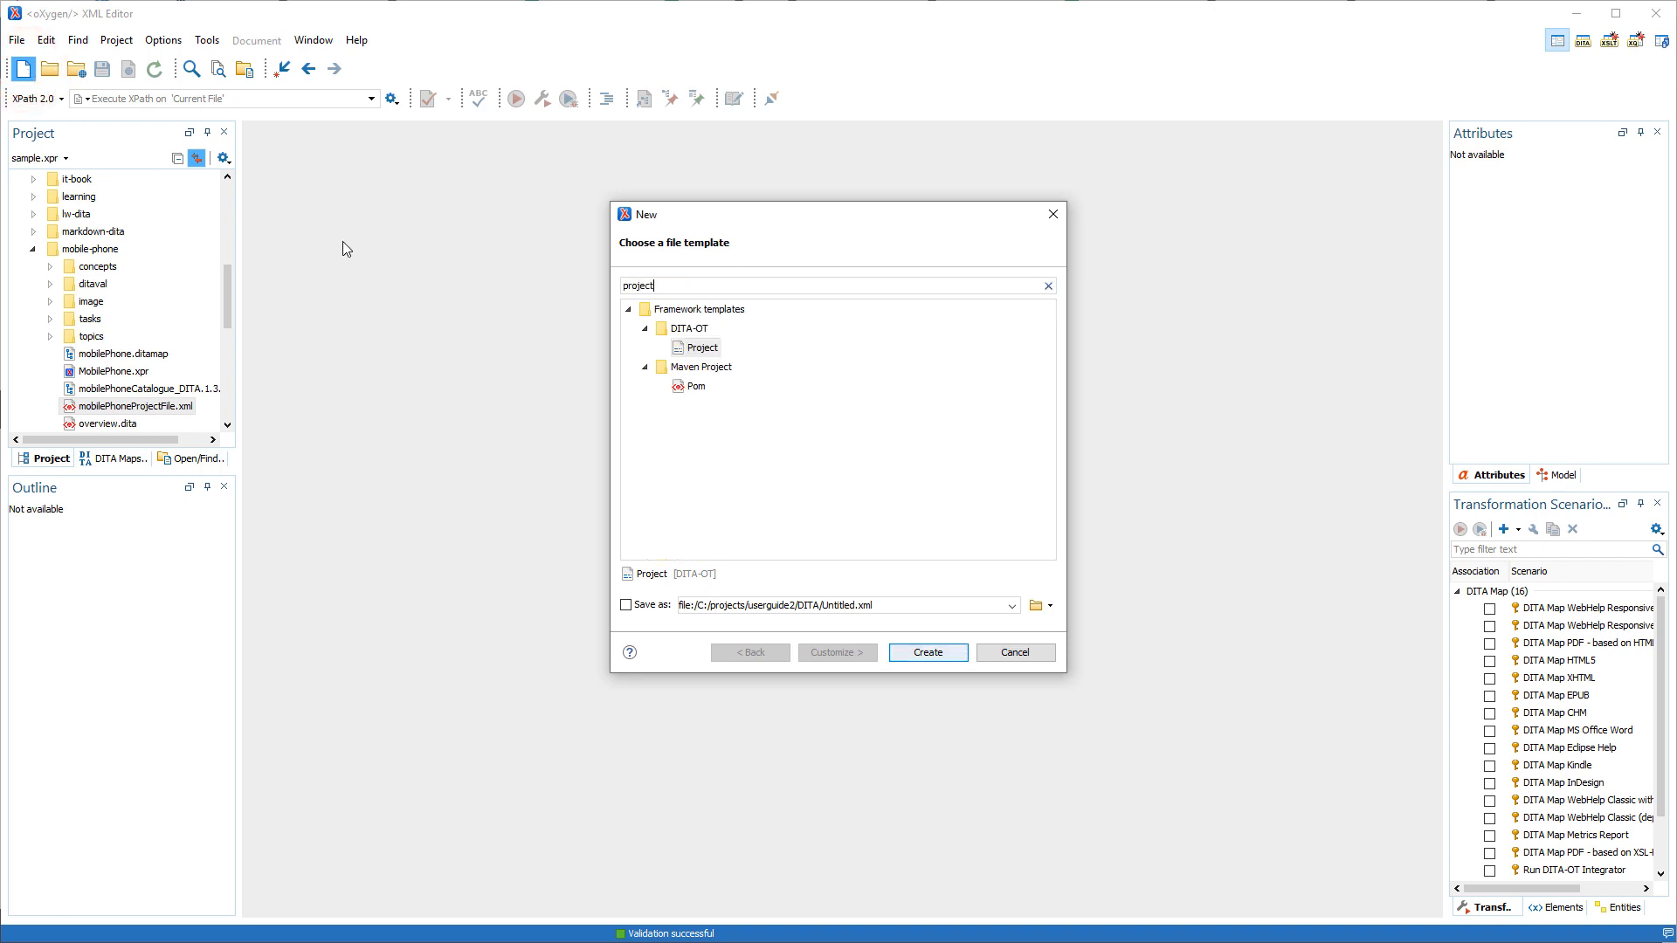
pyautogui.click(694, 349)
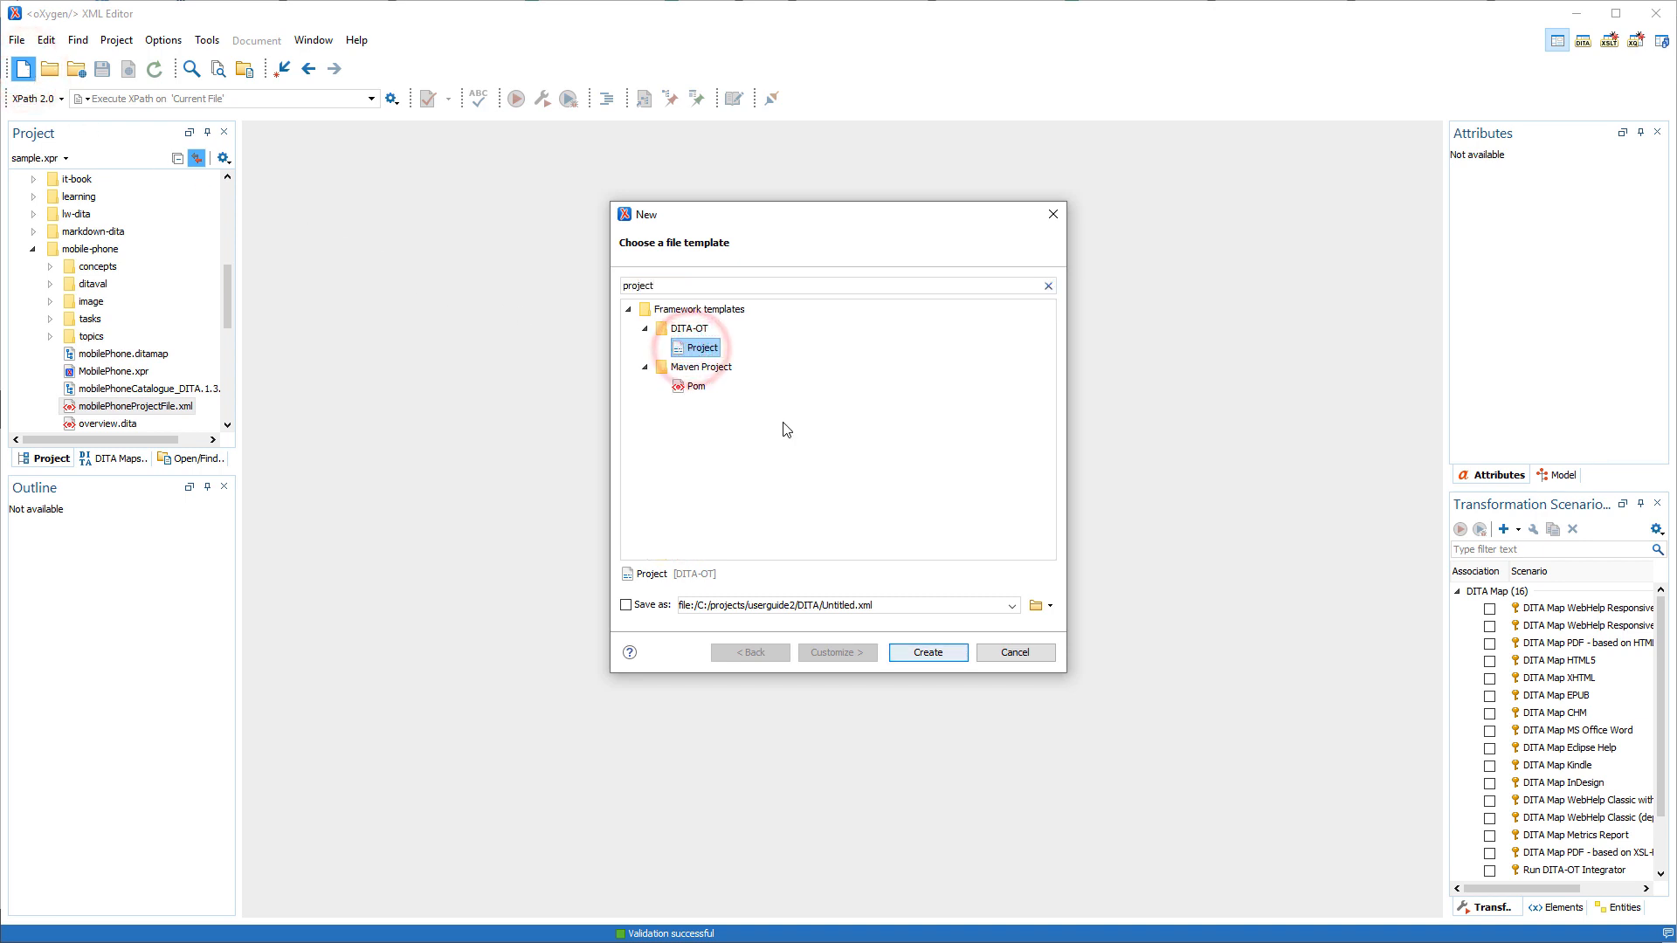
pyautogui.click(925, 652)
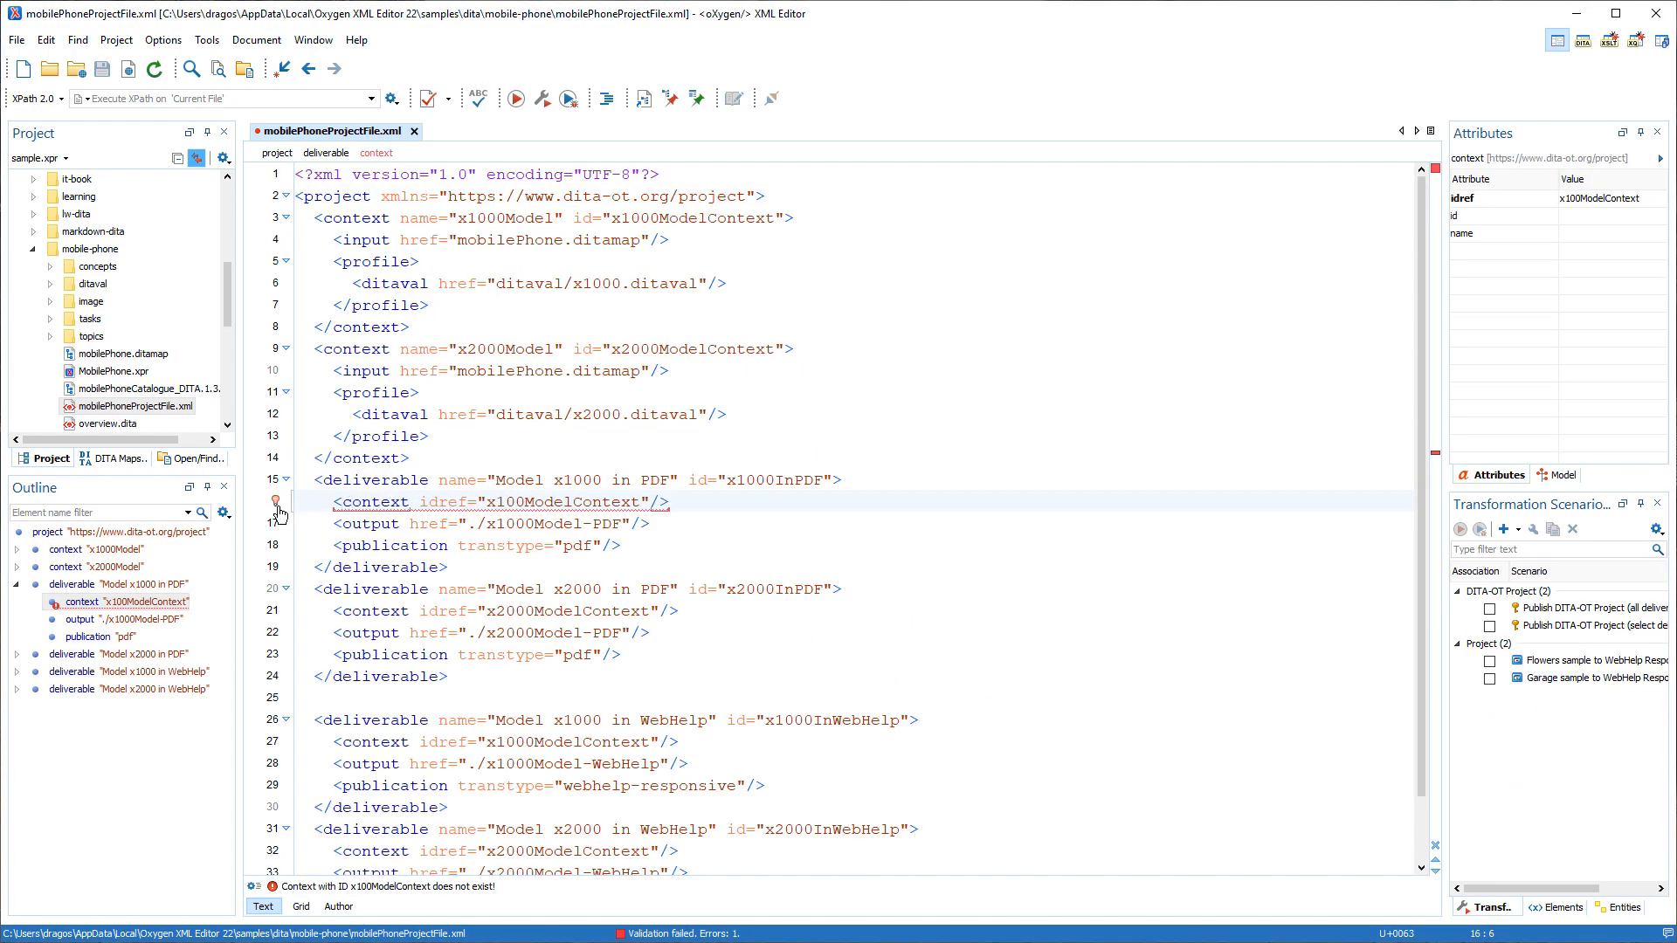
# Correct the context idref in the "Model x1000 in PDF" deliverable to x1000ModelContext using content completion.
pyautogui.moveTo(278, 507)
pyautogui.doubleClick(548, 503)
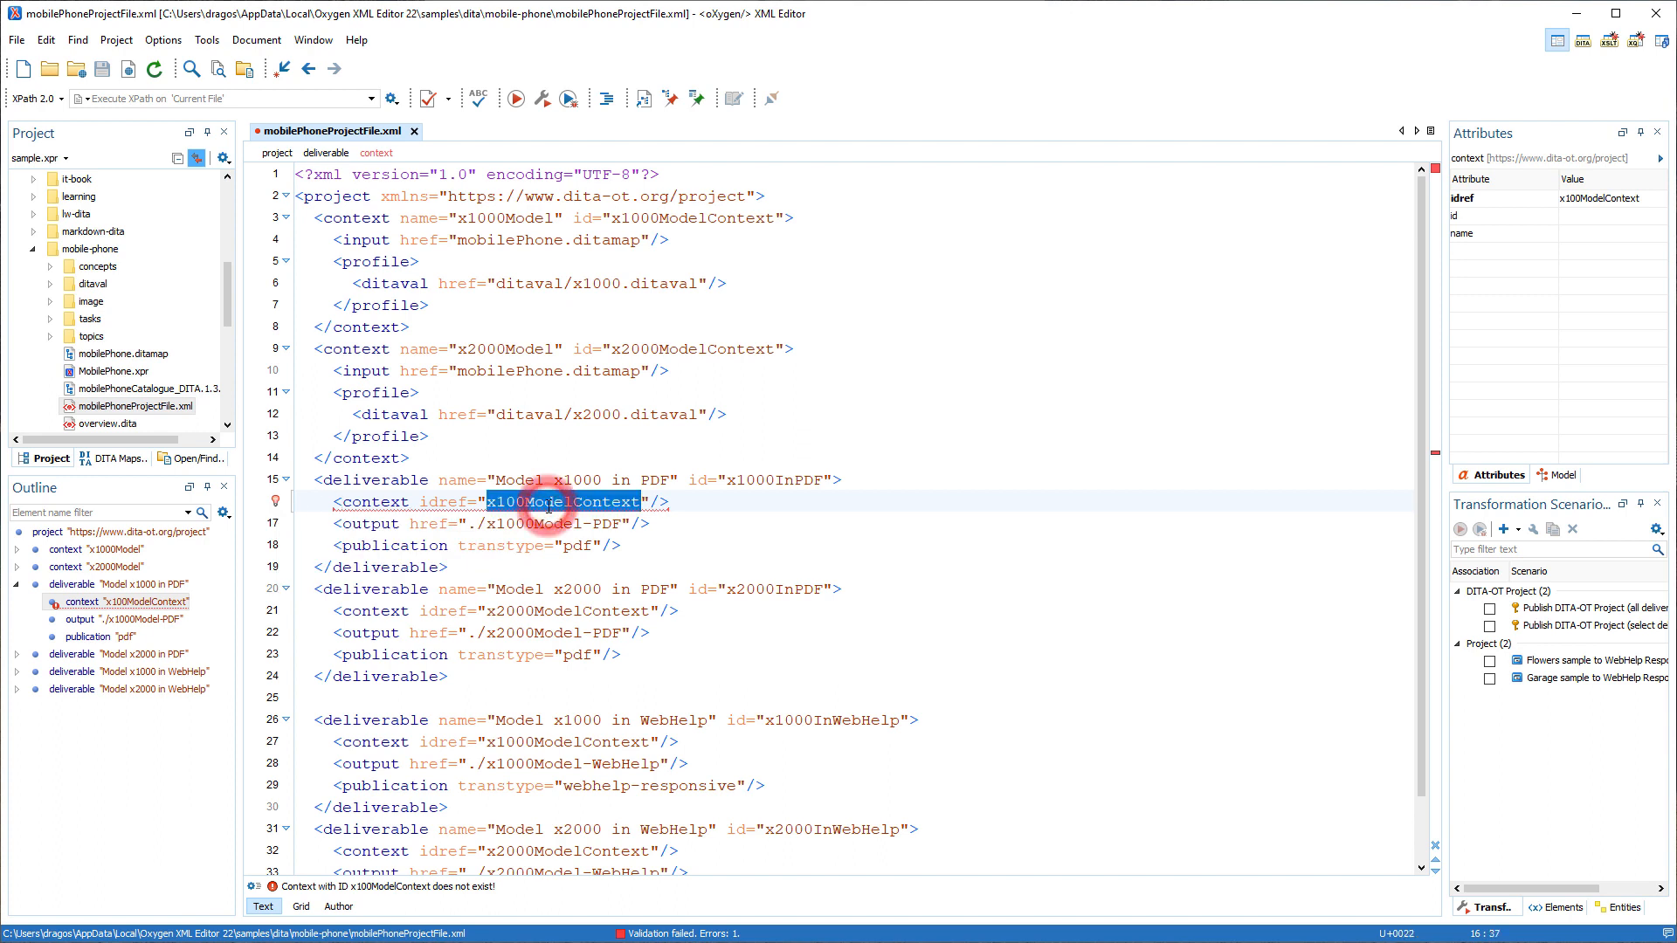
pyautogui.hotkey('ctrl', 'space')
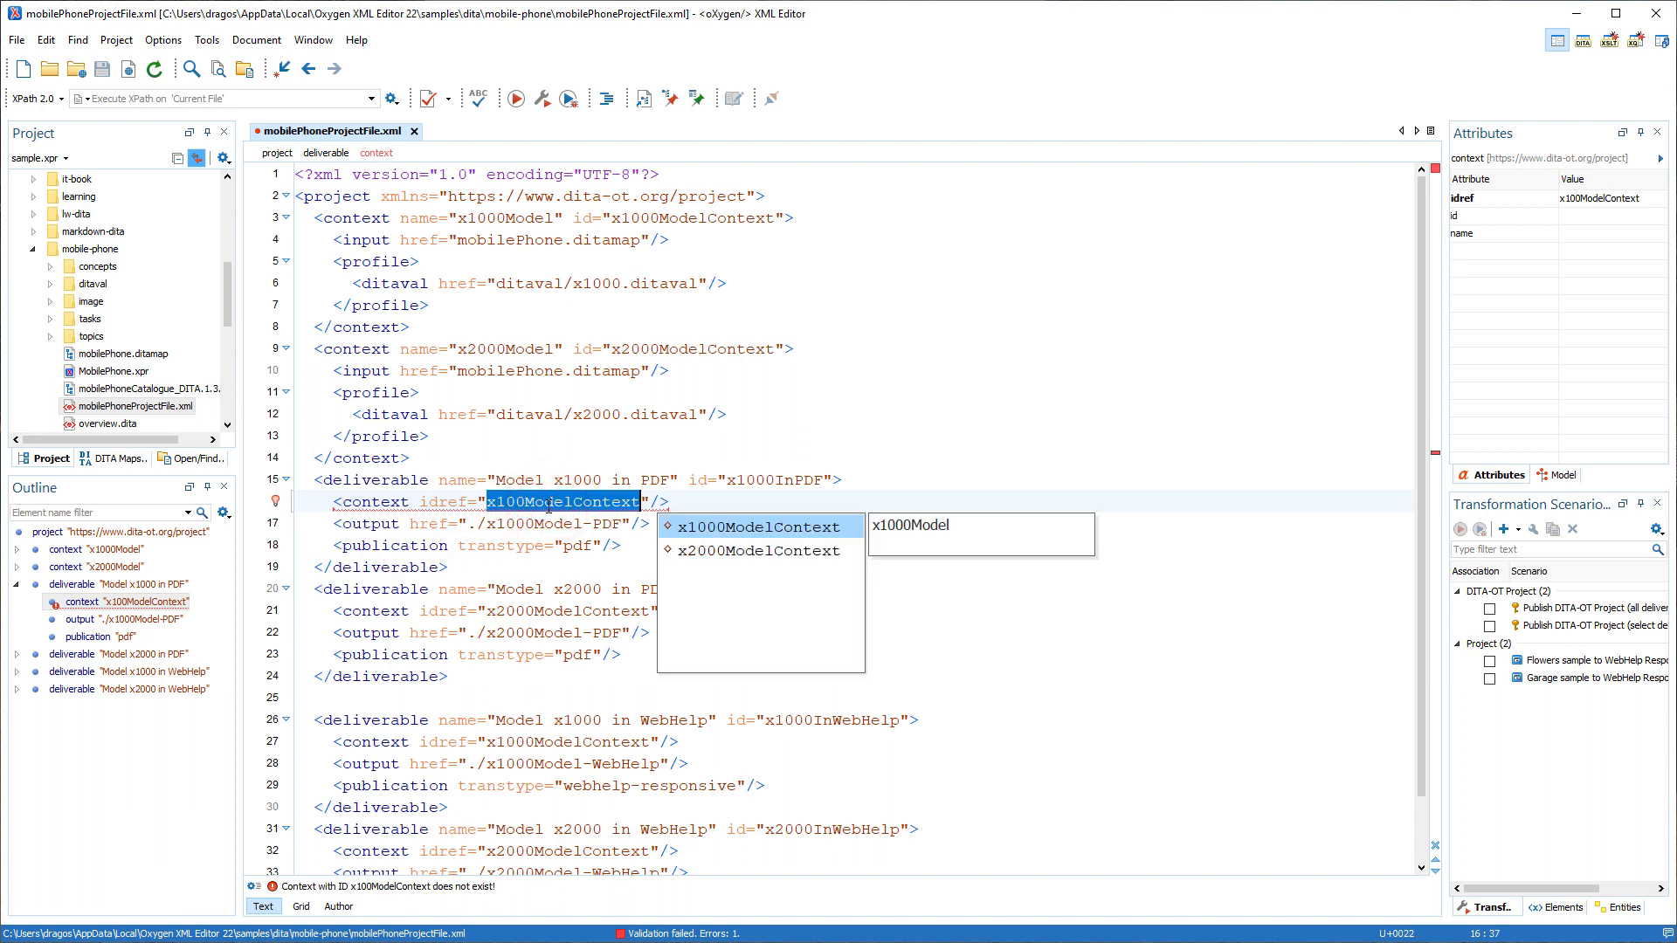
pyautogui.press('Return')
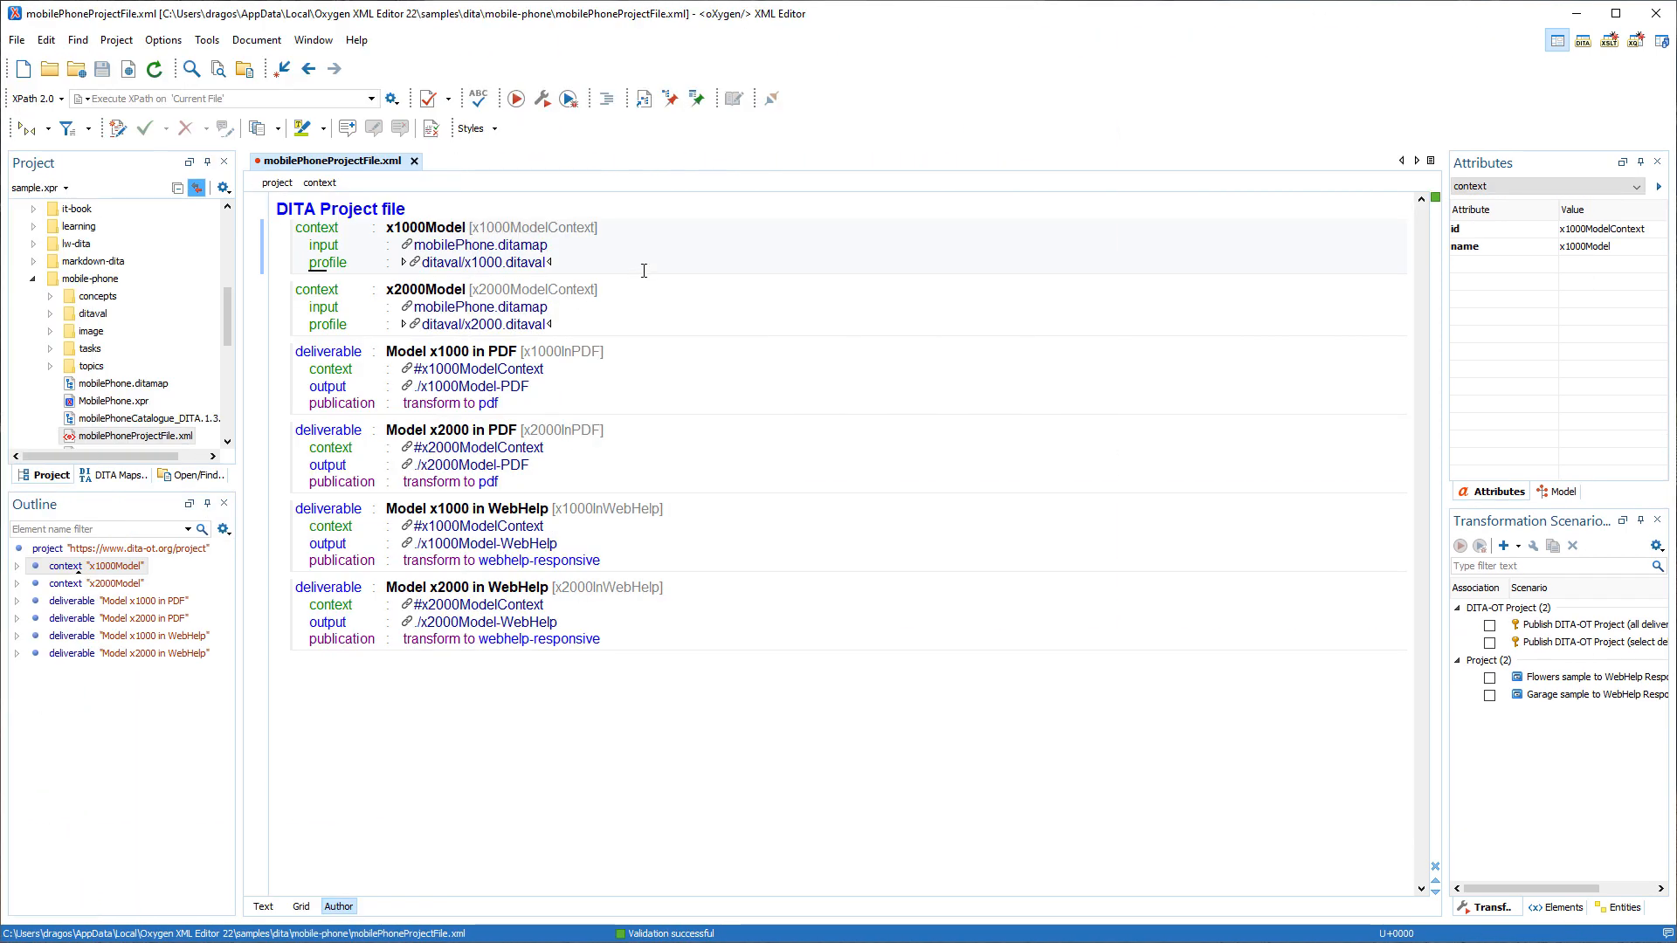
# Show the project file in the Edit style and set the x1000Model context's name to x1000.
pyautogui.click(491, 128)
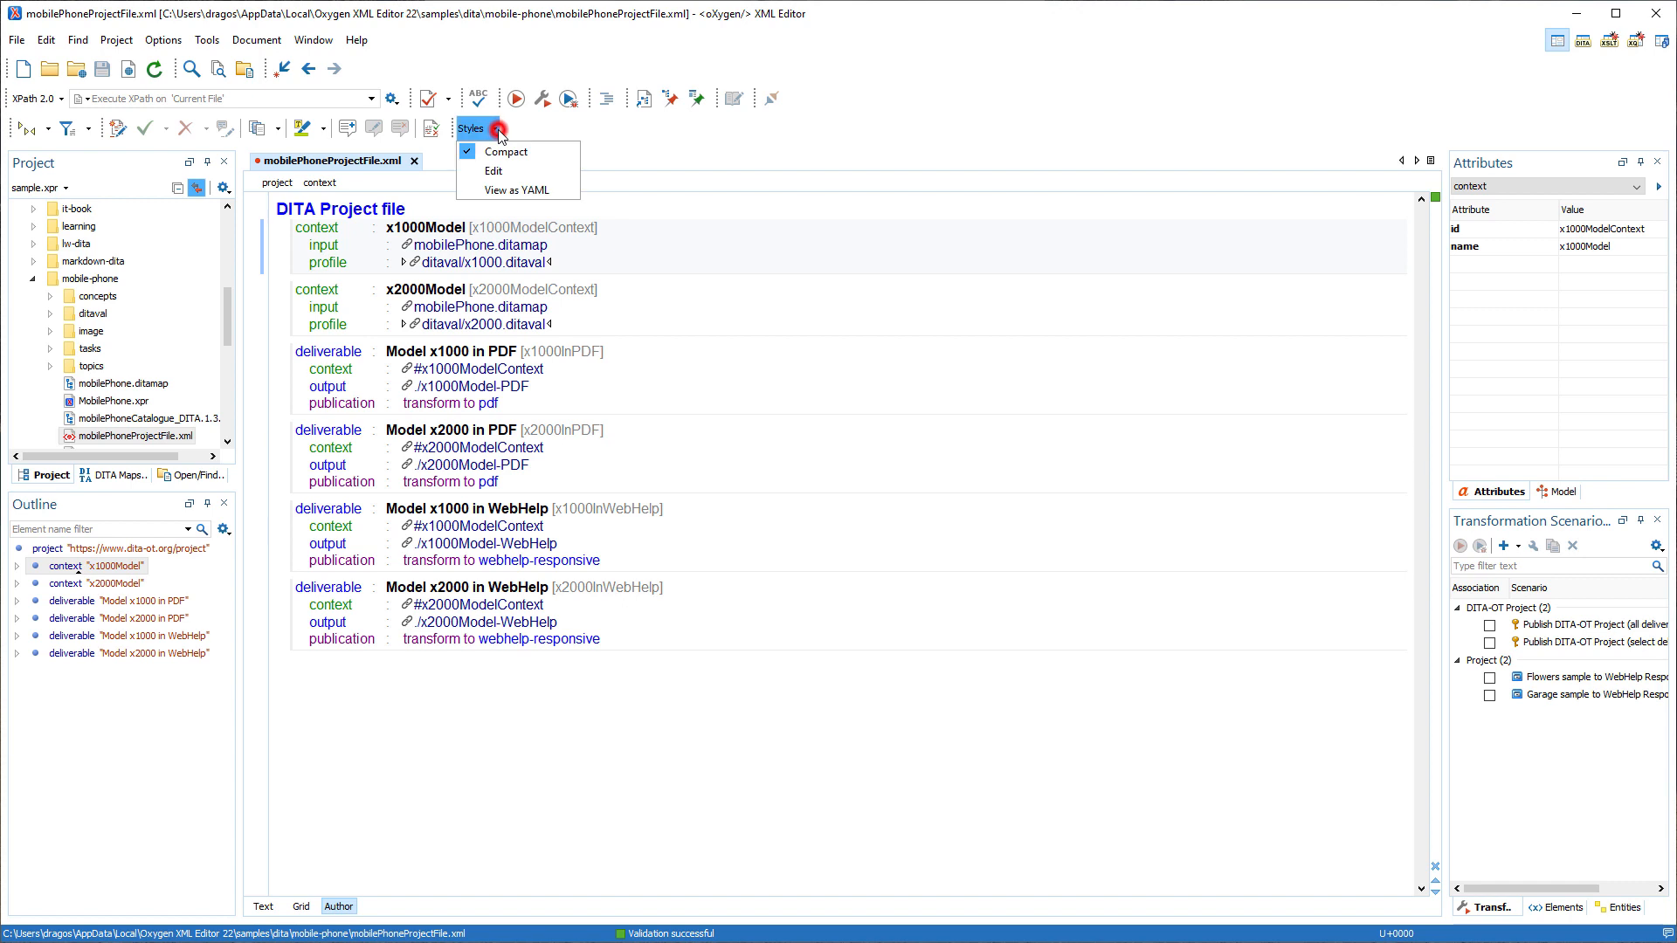
pyautogui.click(494, 173)
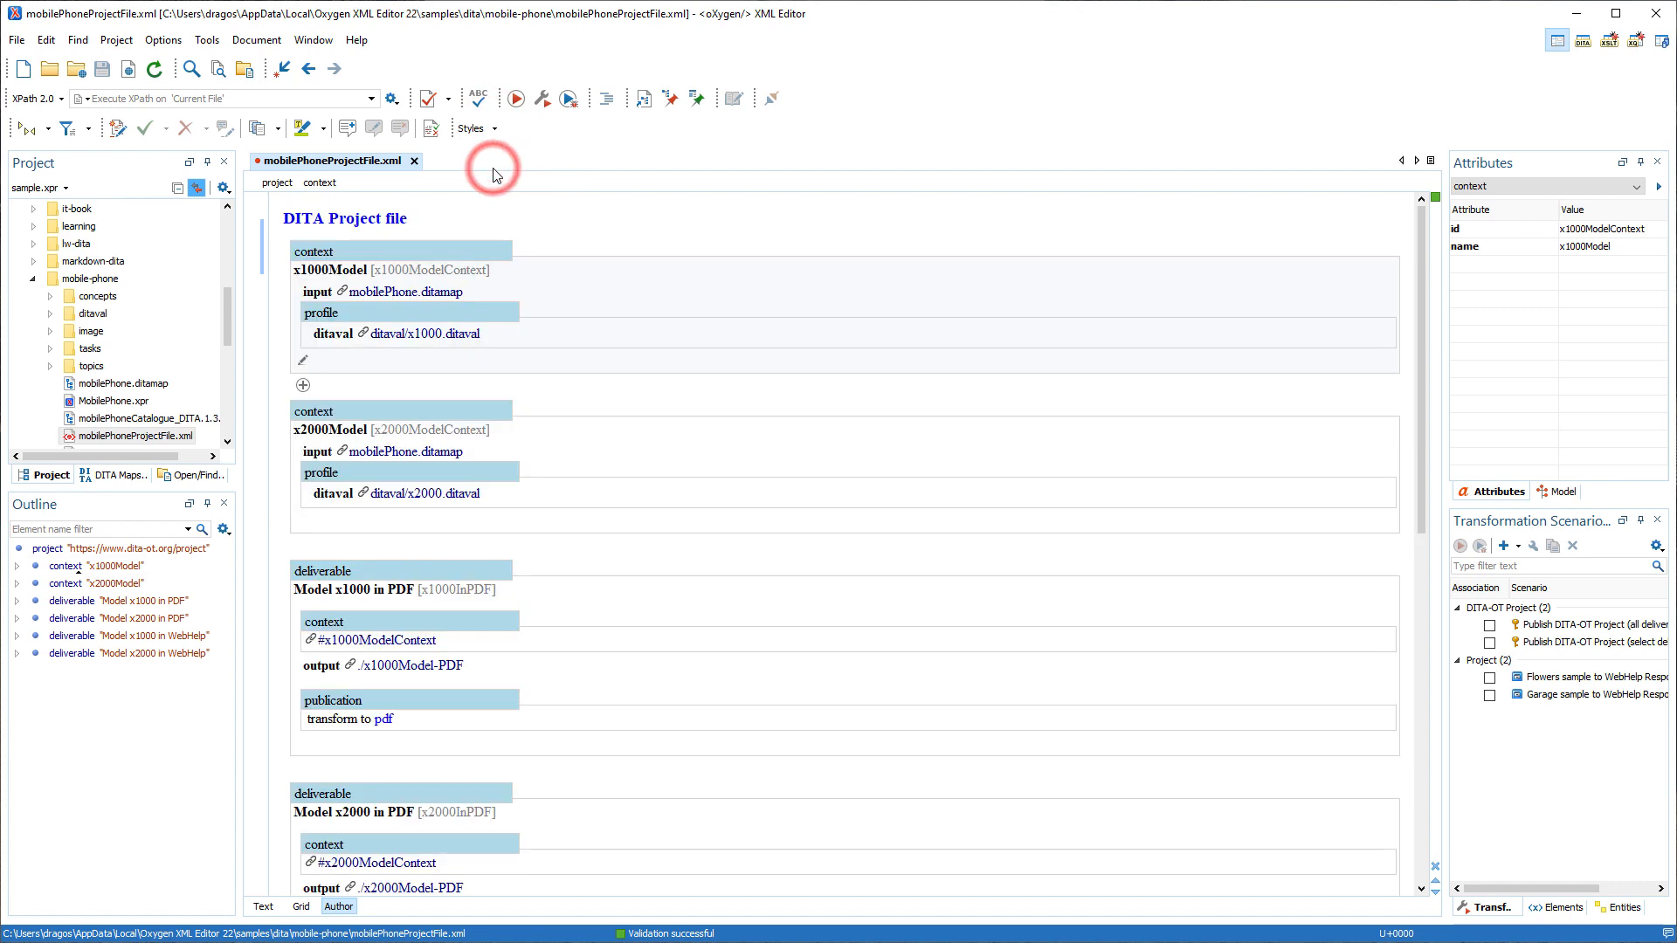
pyautogui.click(302, 361)
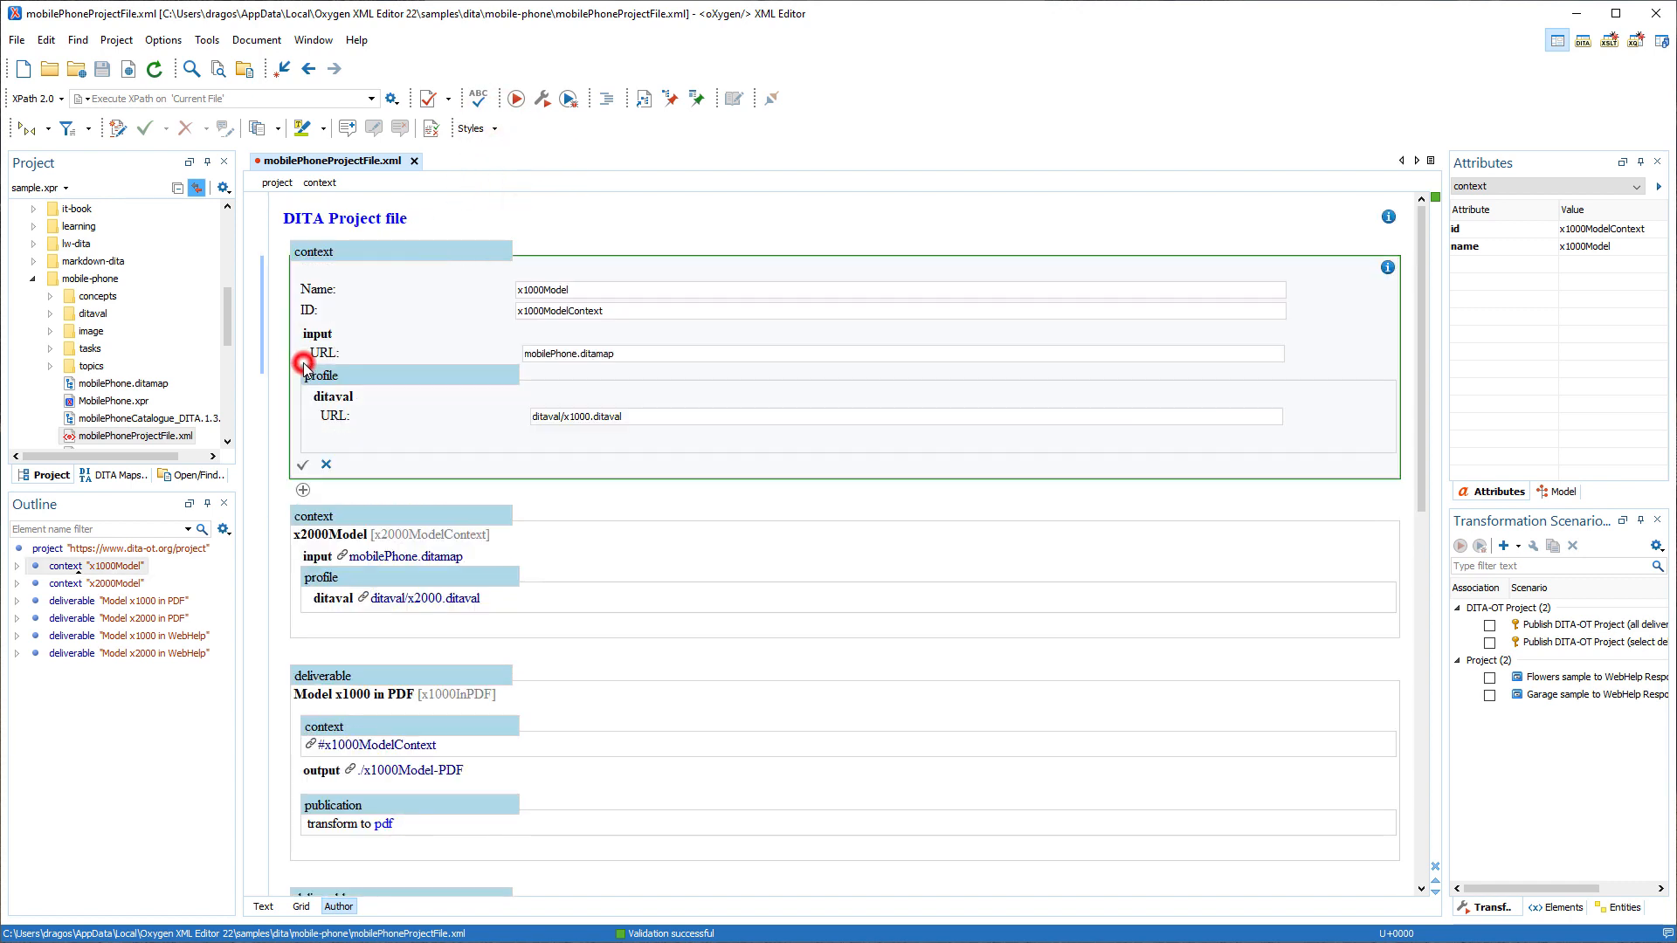
pyautogui.click(579, 288)
pyautogui.press('BackSpace')
pyautogui.press('BackSpace')
pyautogui.press('BackSpace')
pyautogui.press('BackSpace')
pyautogui.press('BackSpace')
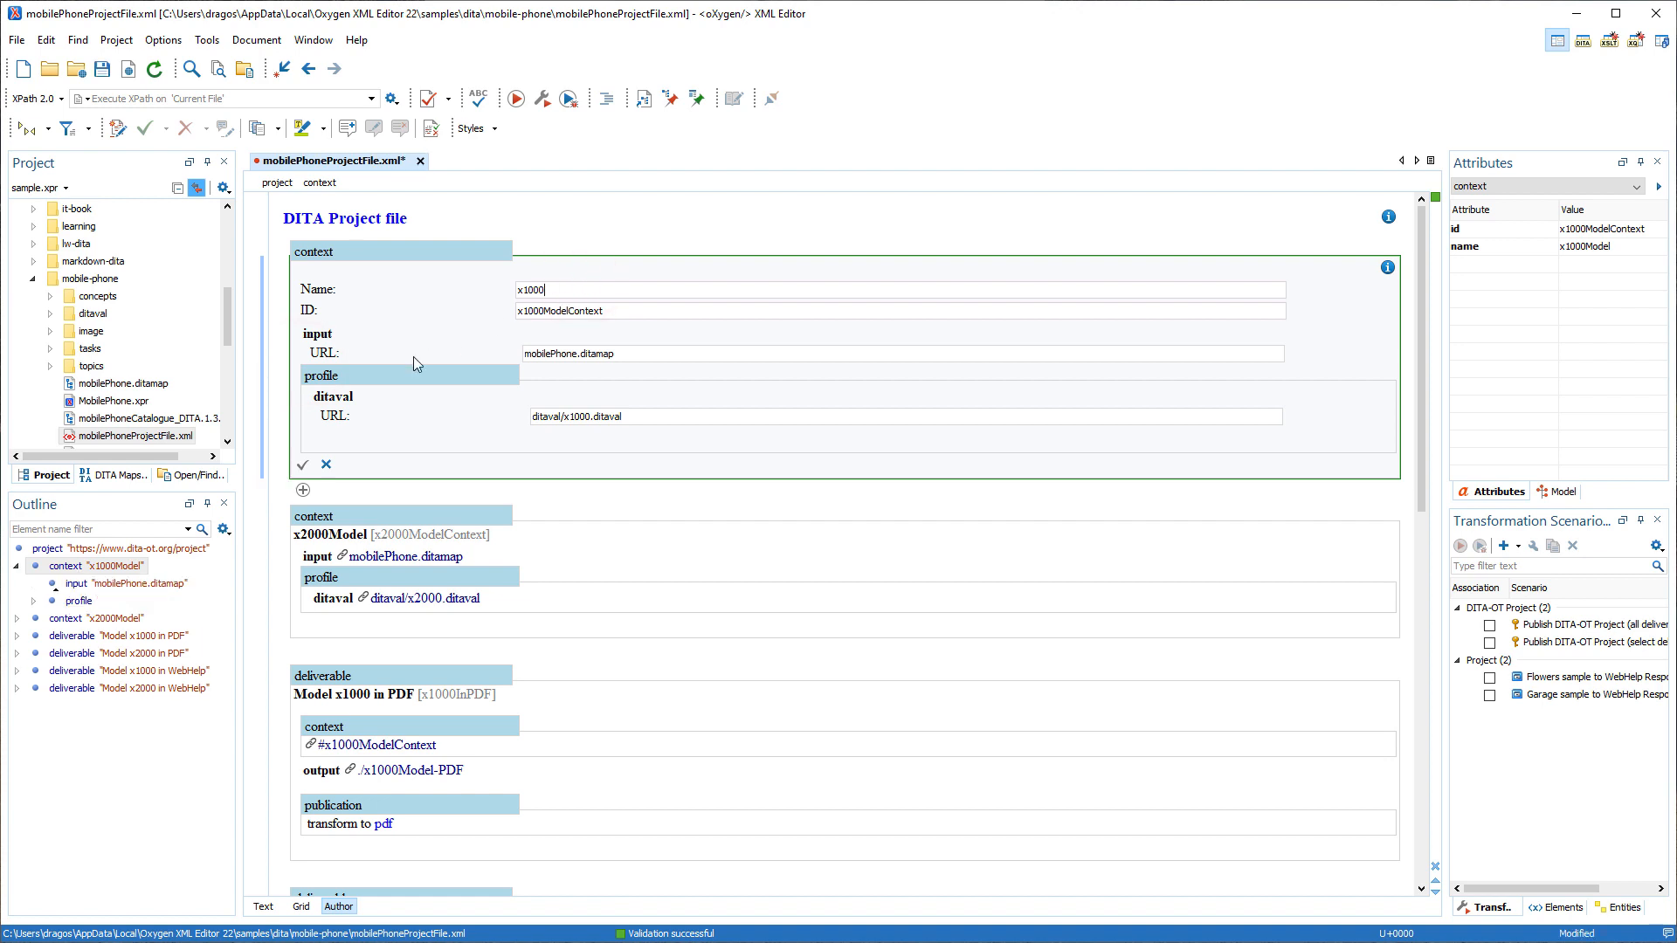
pyautogui.click(302, 463)
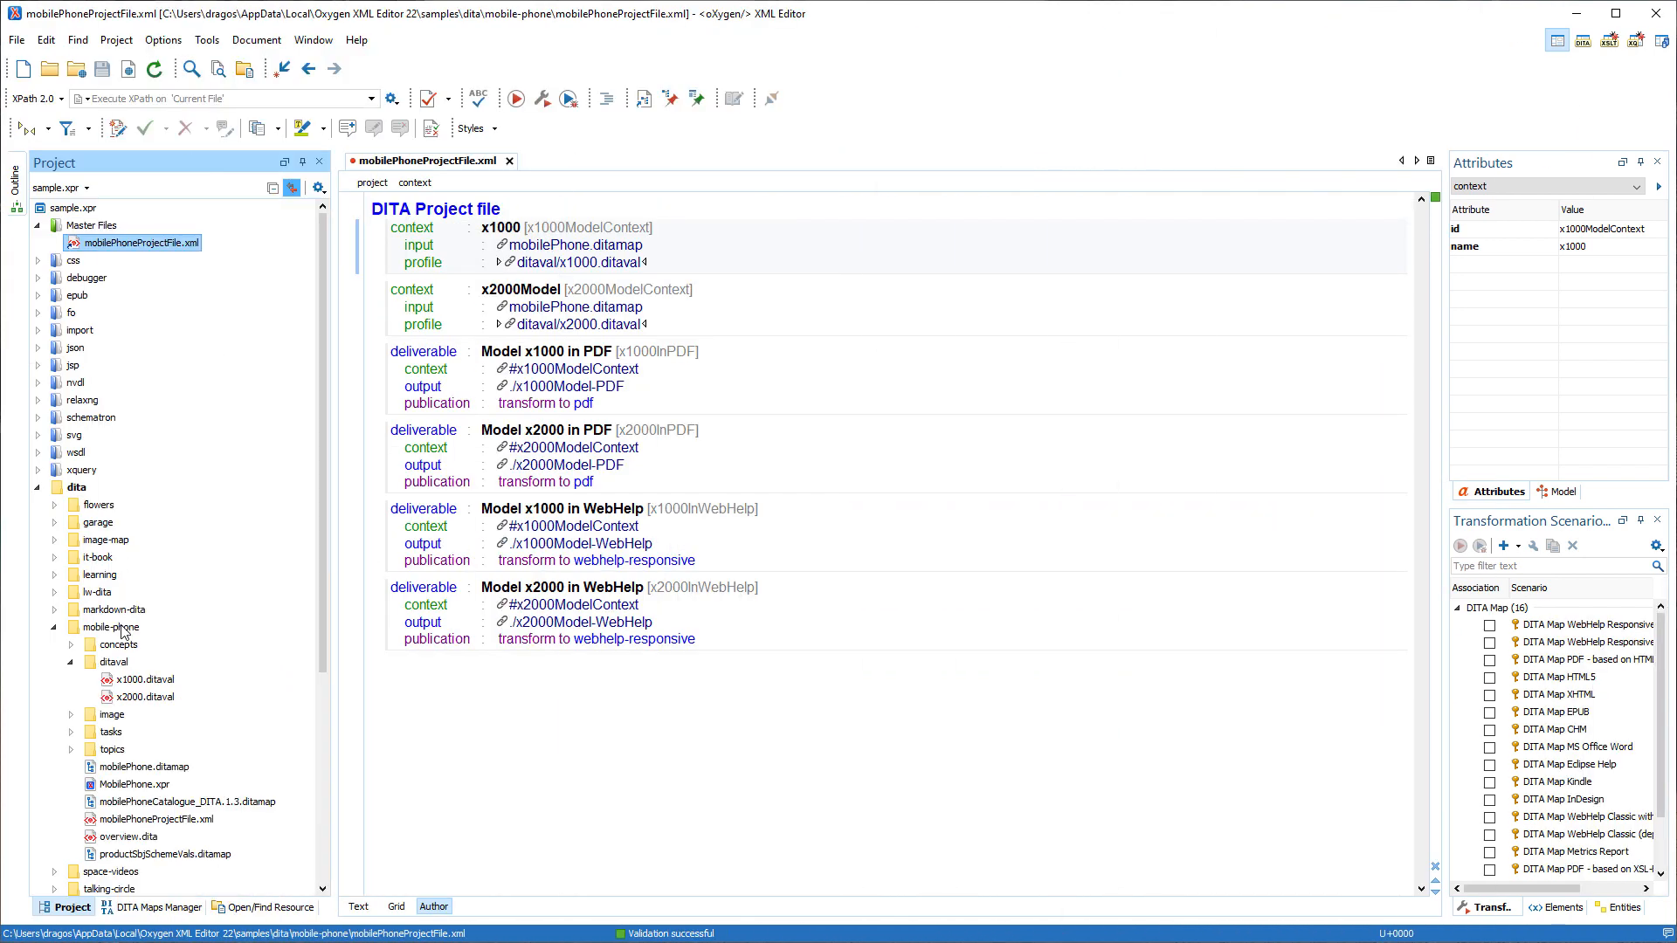
# Rename x1000.ditaval in the ditaval folder to x1000Model.ditaval, updating its references.
pyautogui.rightClick(129, 683)
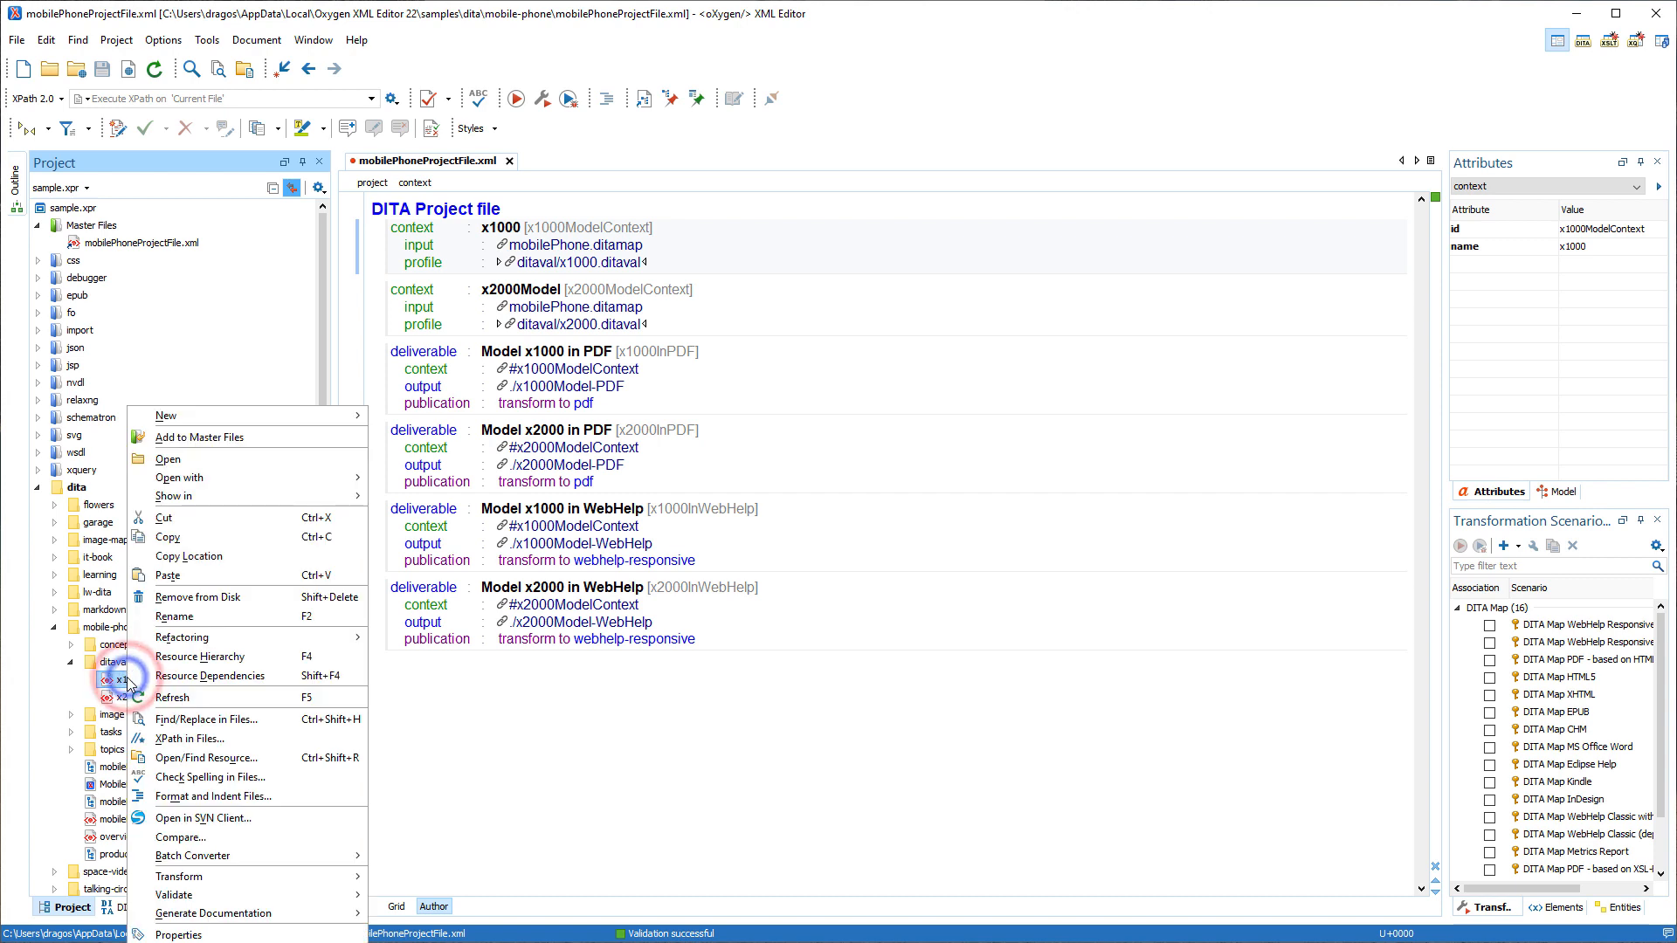
pyautogui.click(172, 616)
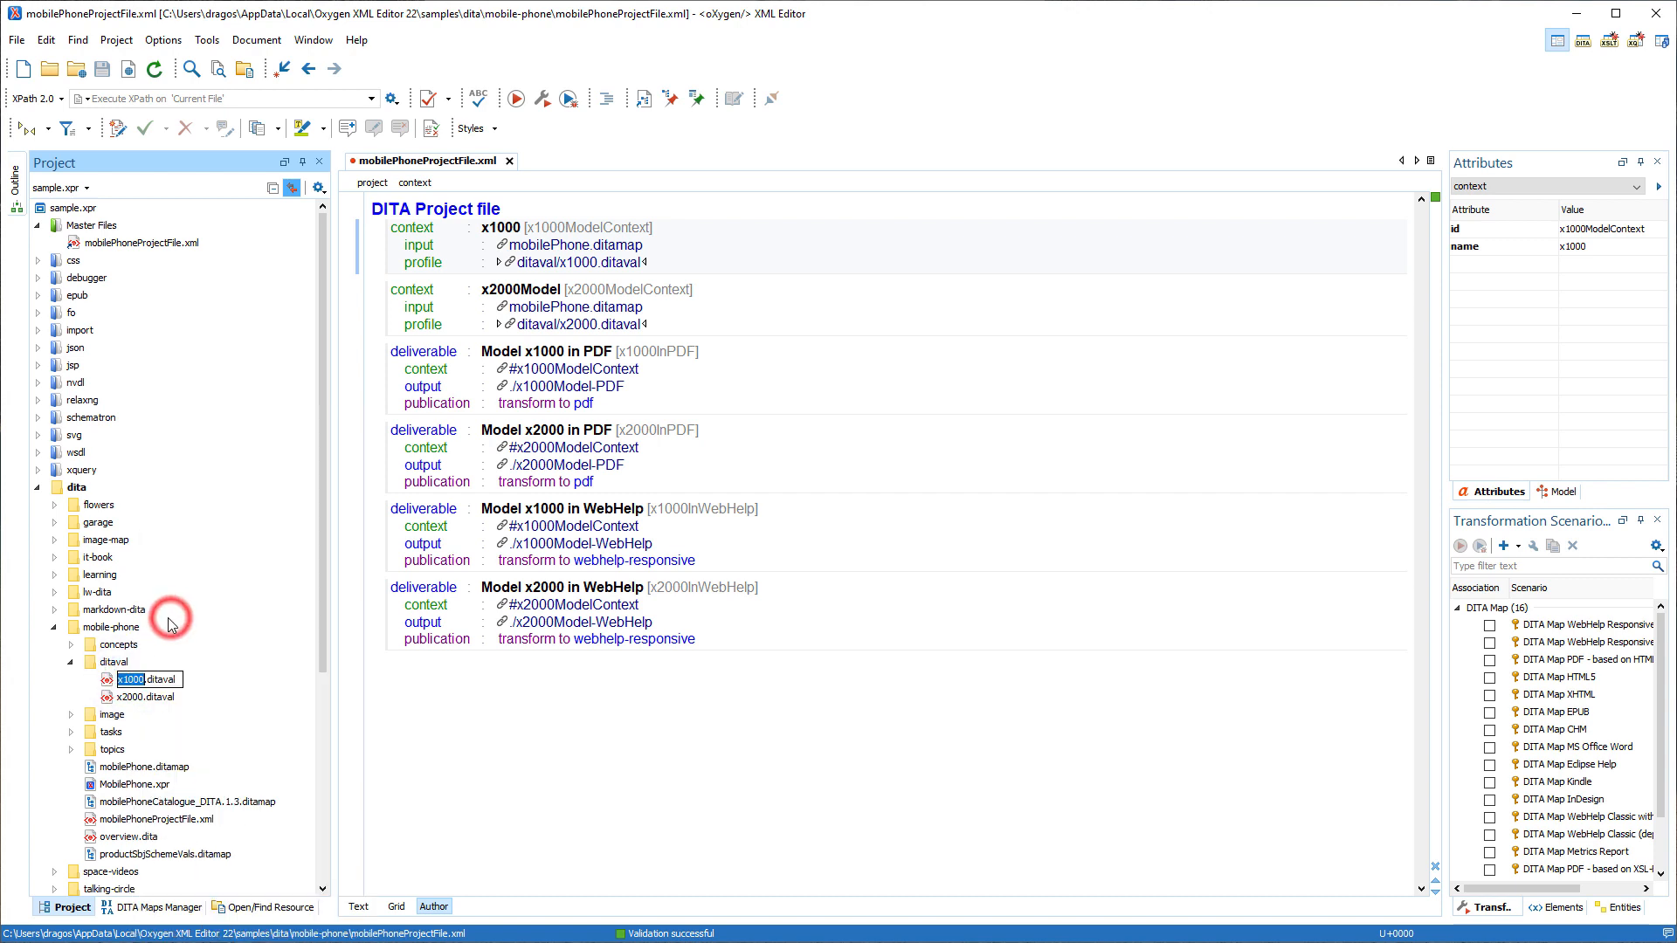
pyautogui.press('Right')
pyautogui.write('Model')
pyautogui.press('Return')
pyautogui.press('Return')
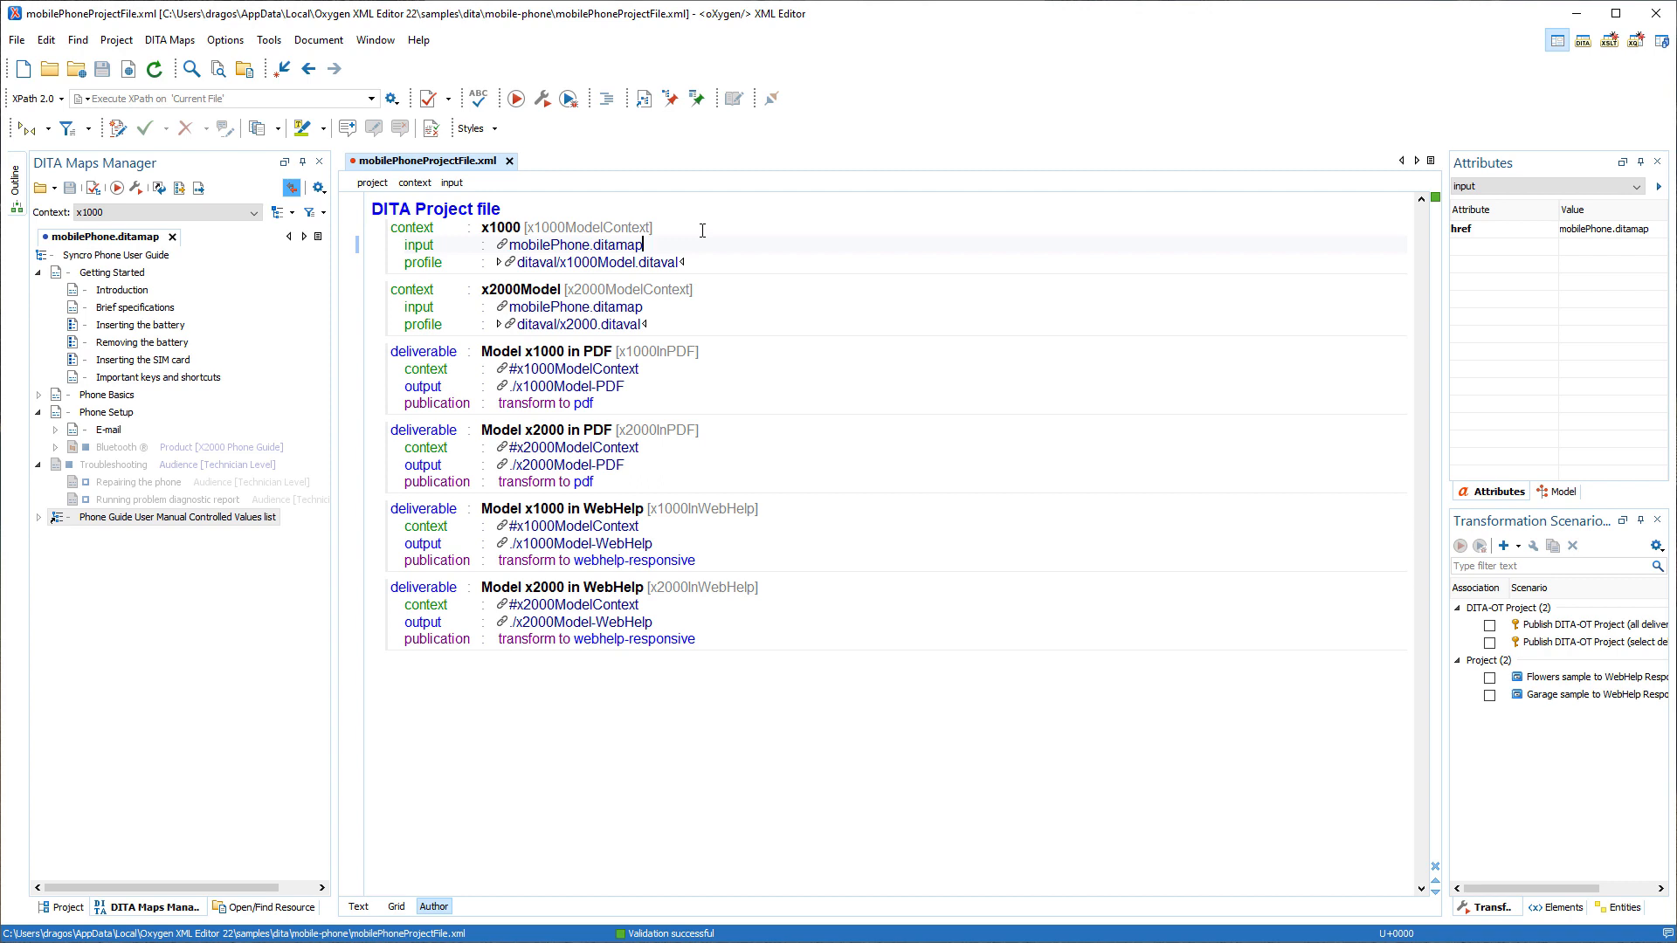
# Open the transformation scenario configuration for mobilePhoneProjectFile.xml.
pyautogui.click(542, 98)
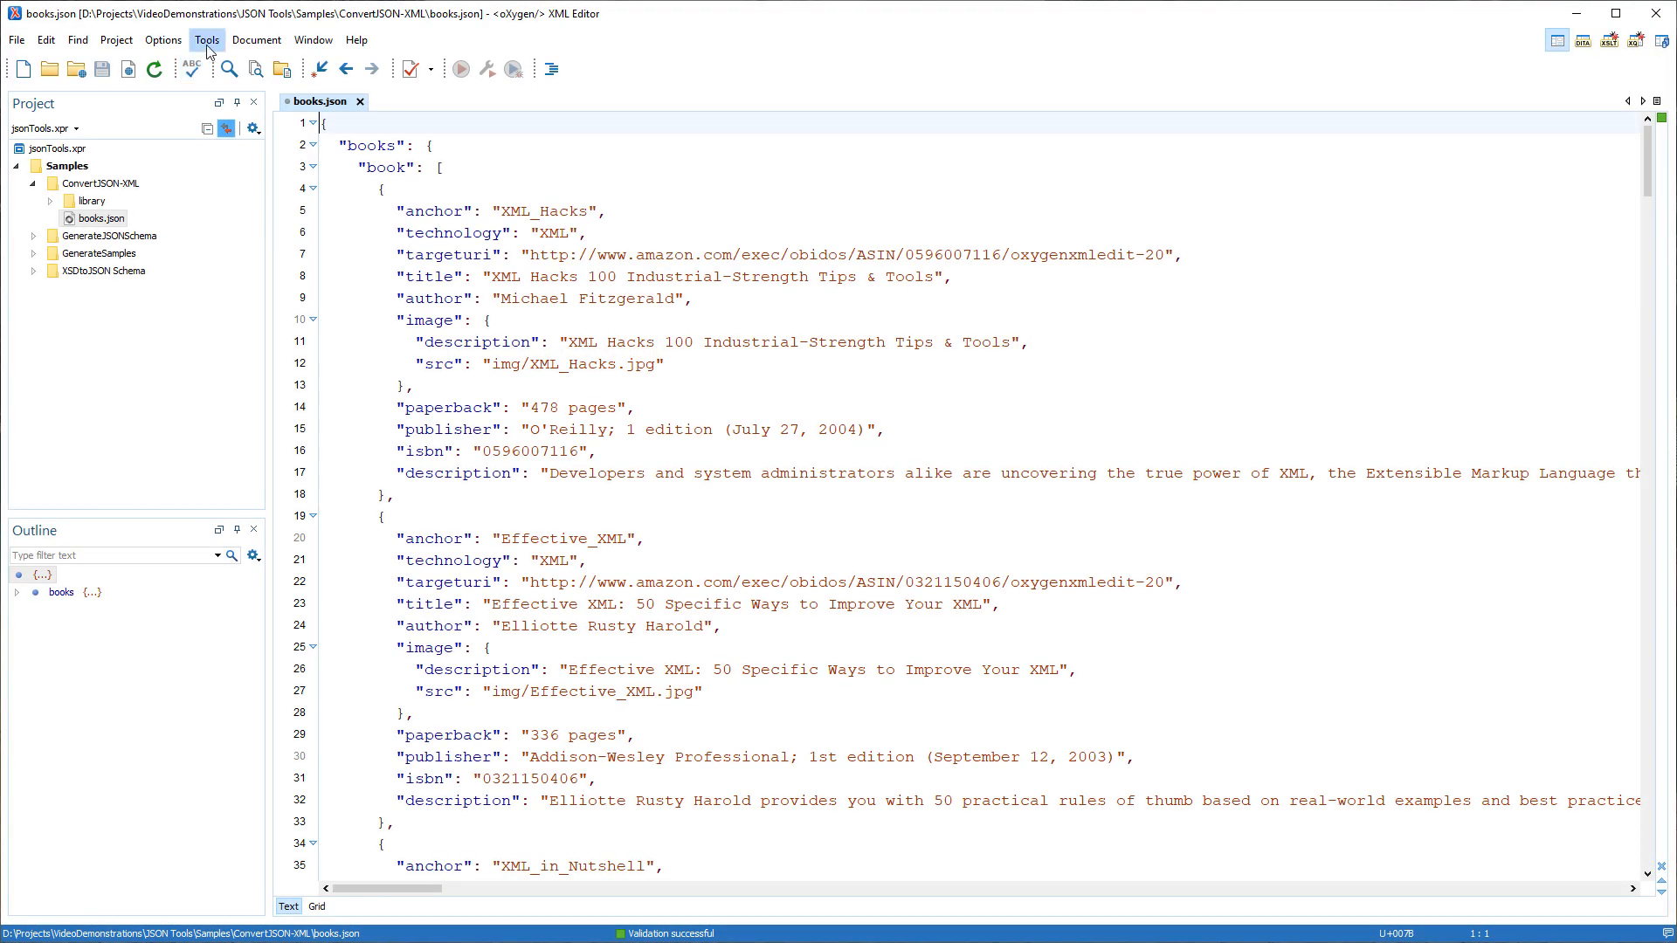
# Convert books.json to XML as books.xml, with the result opened in the editor.
pyautogui.click(207, 48)
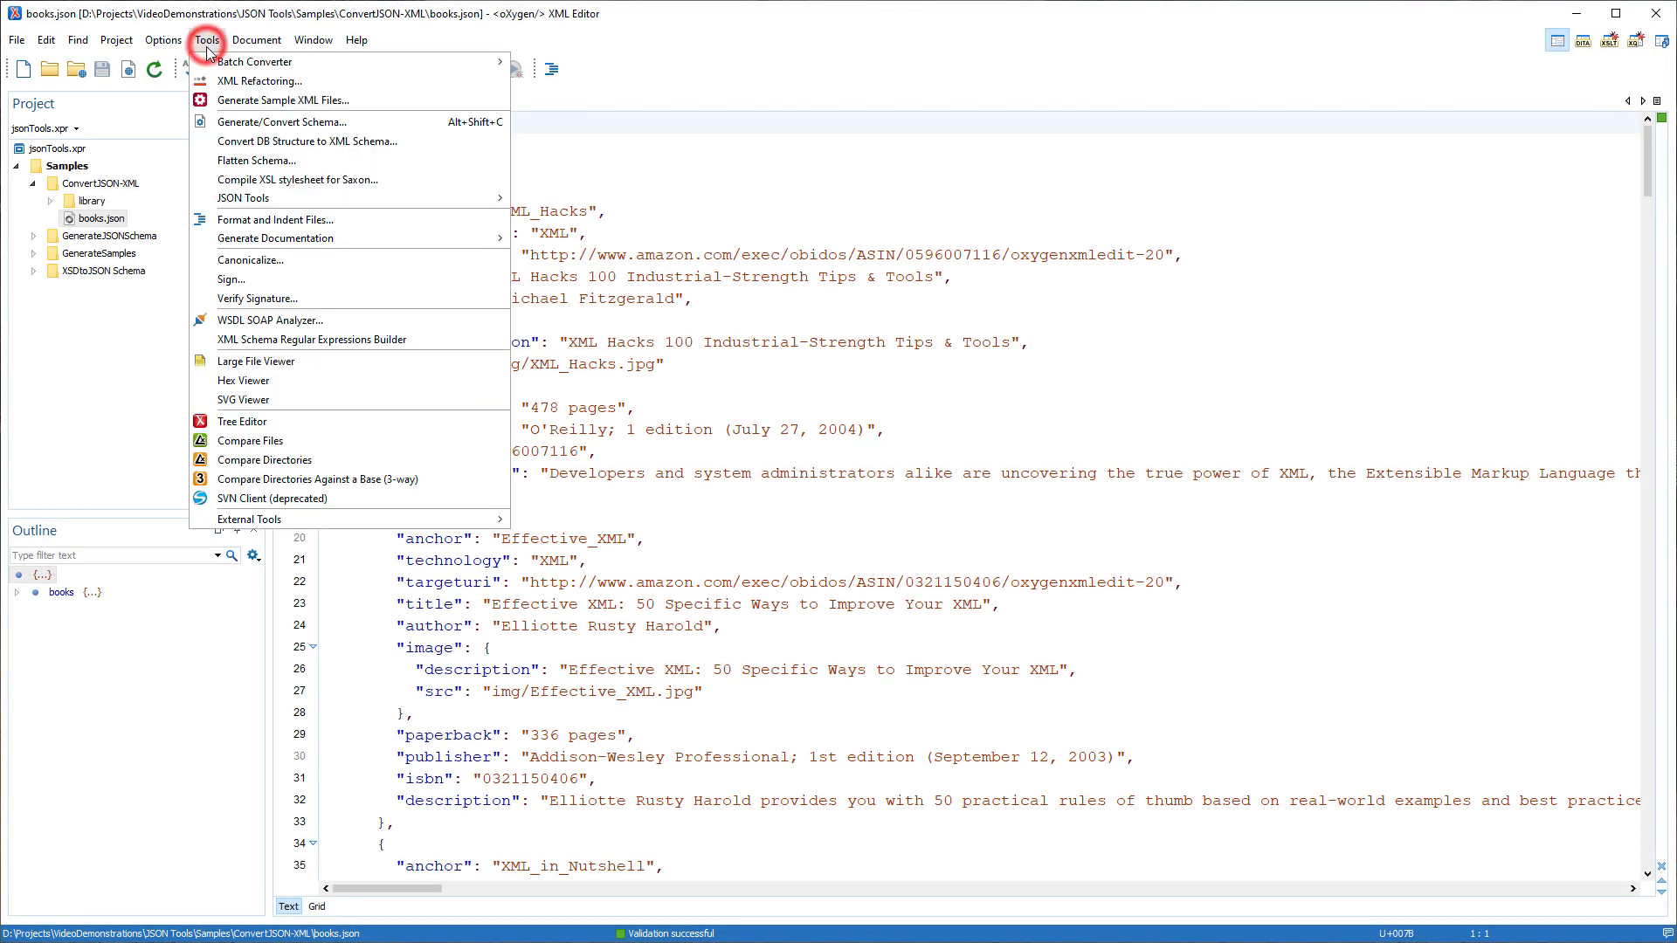
pyautogui.moveTo(236, 207)
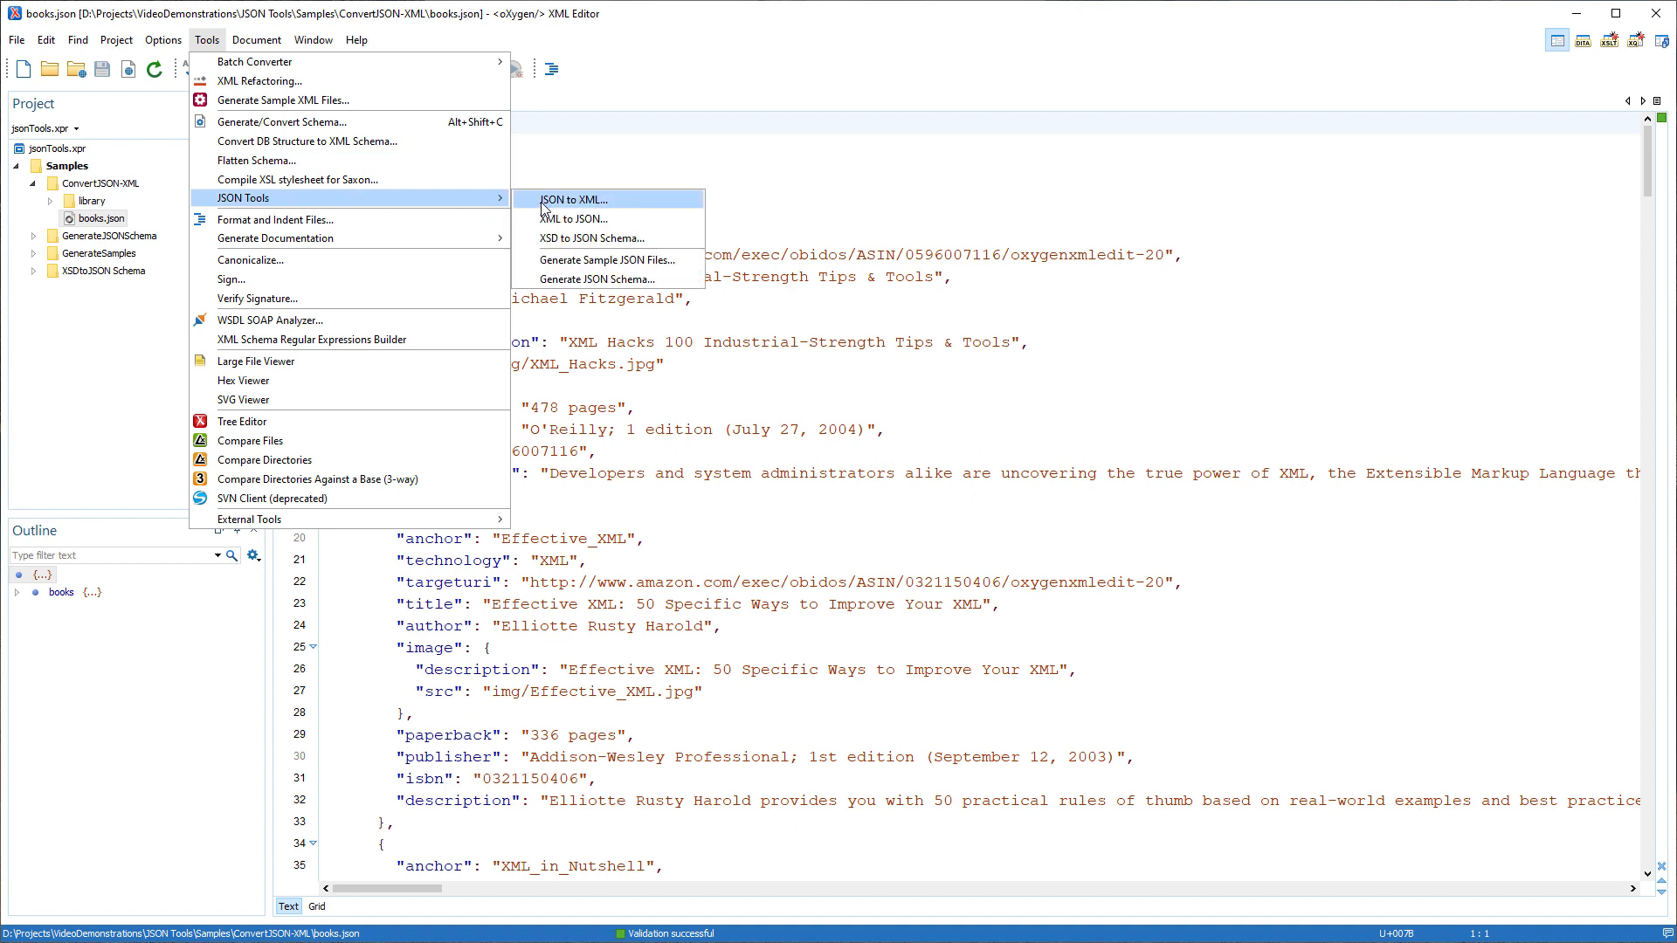
pyautogui.click(573, 200)
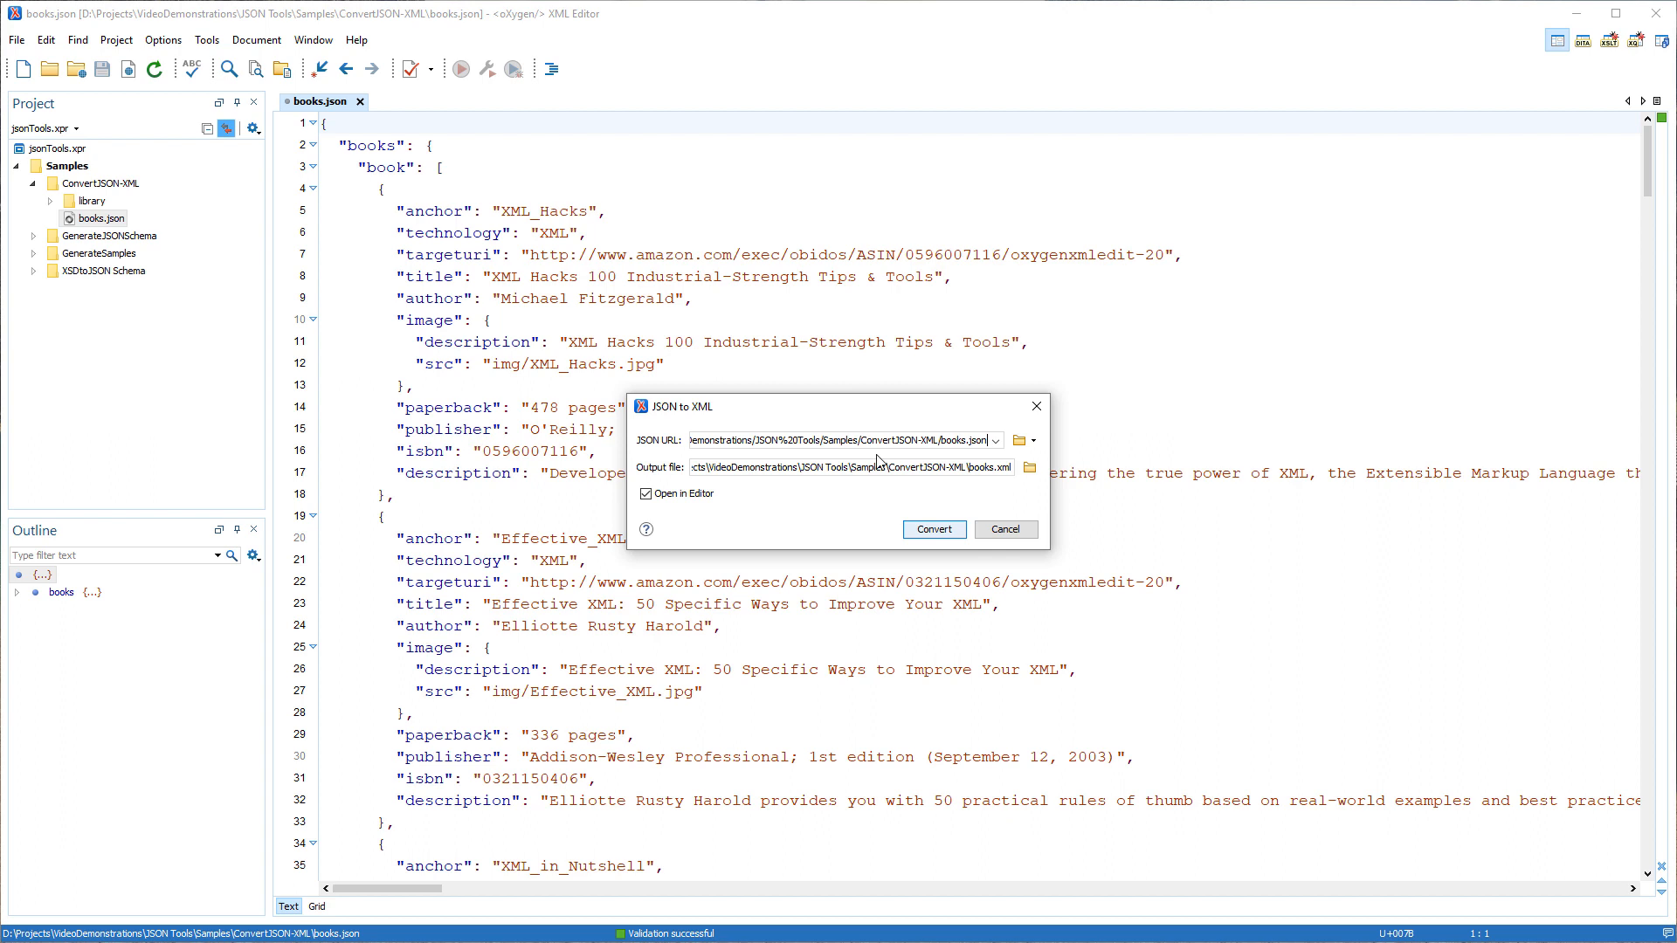
pyautogui.click(927, 530)
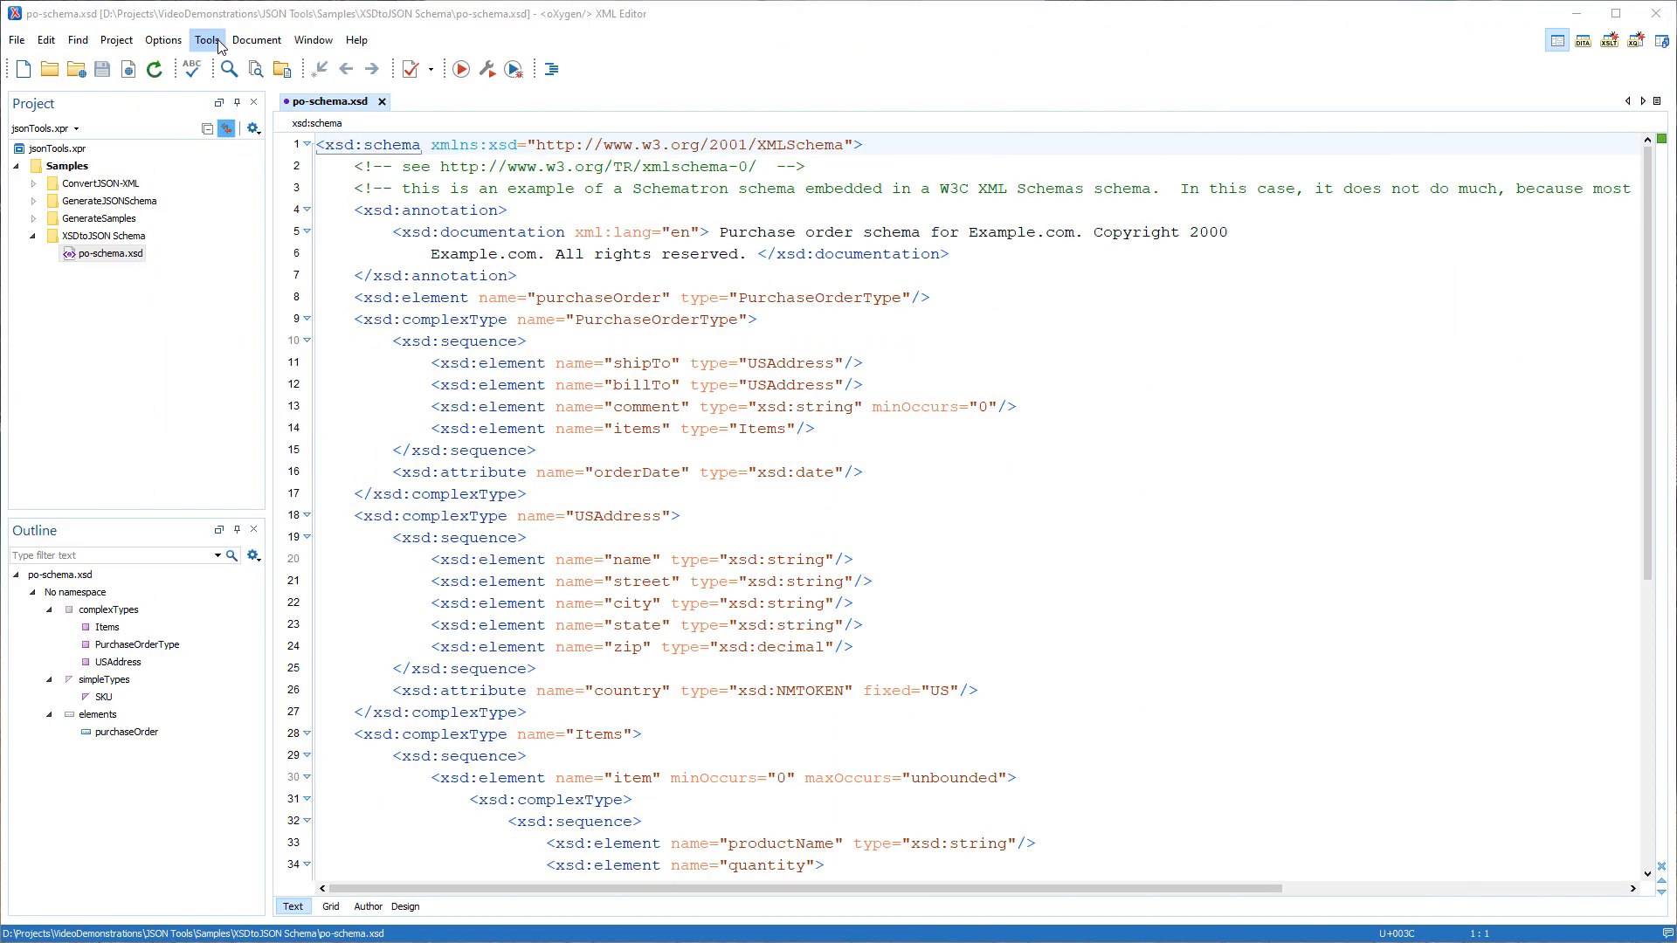
# Convert po-schema.xsd from XSD to JSON Schema, with the result opened in the editor.
pyautogui.click(216, 41)
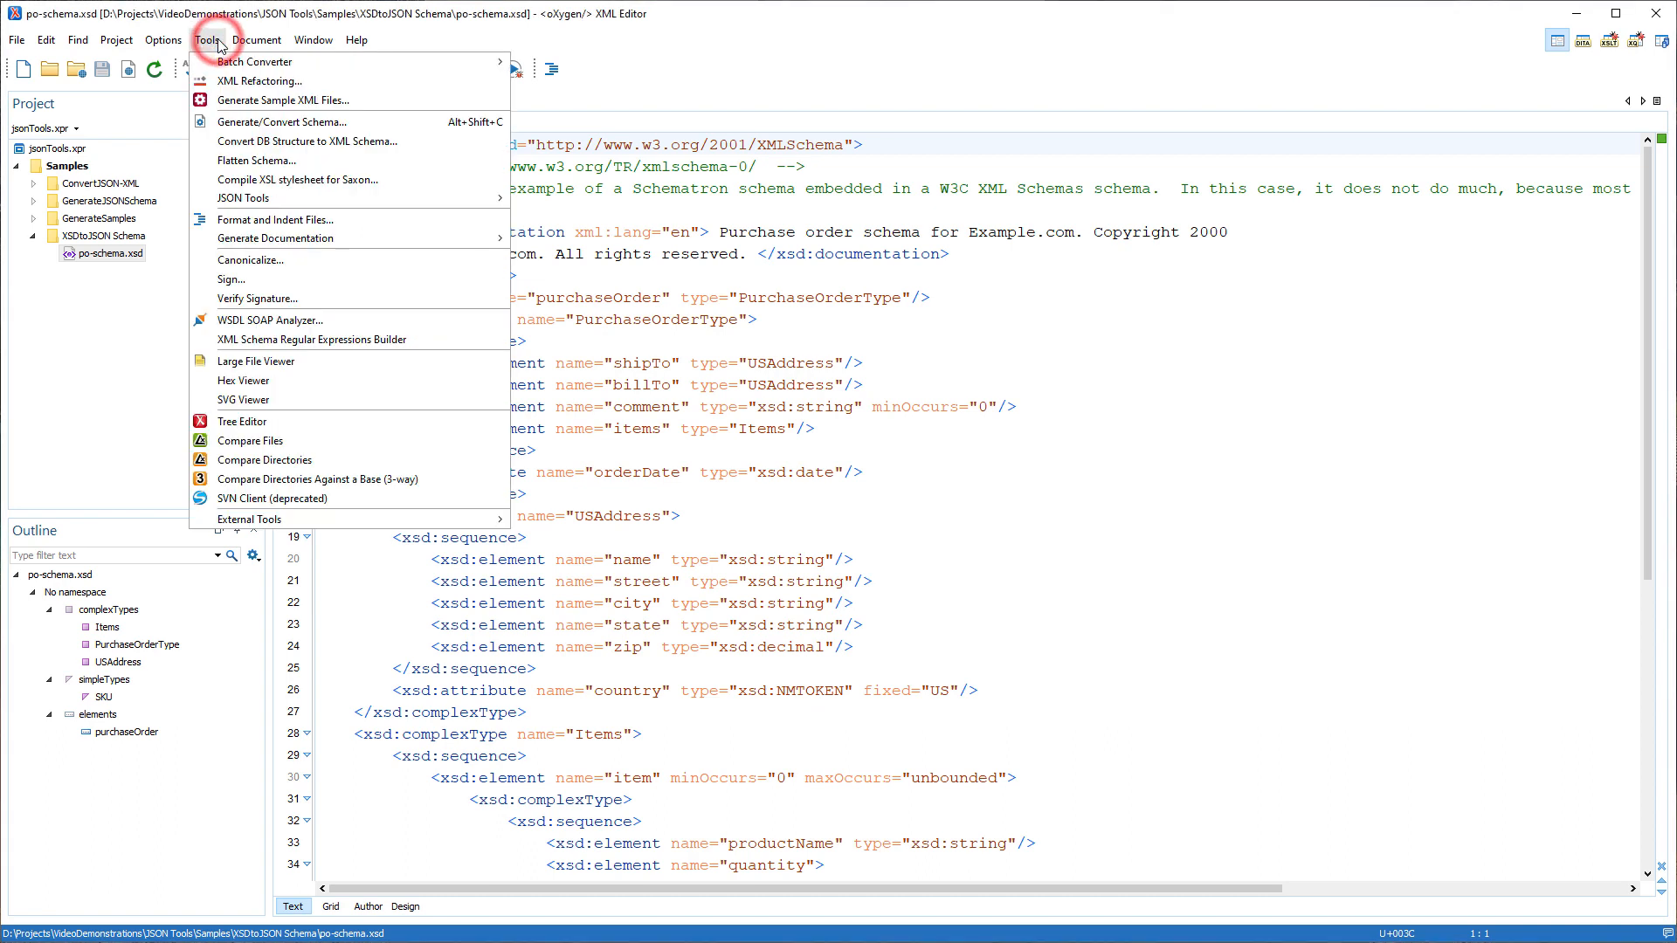
pyautogui.moveTo(248, 204)
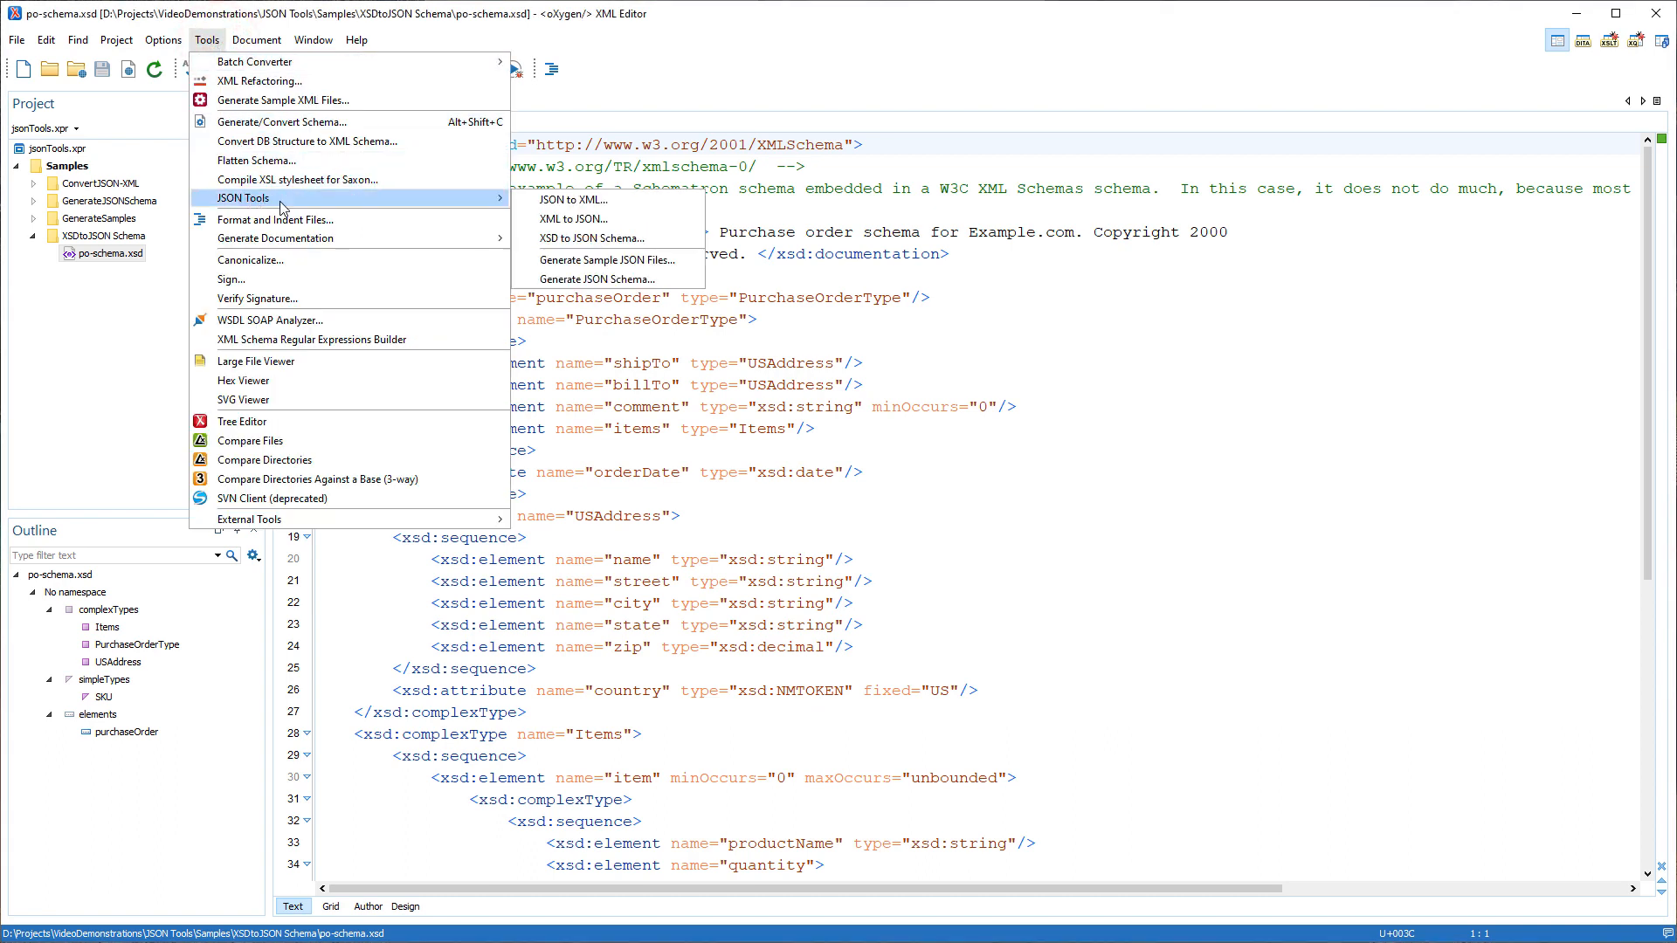
pyautogui.click(556, 238)
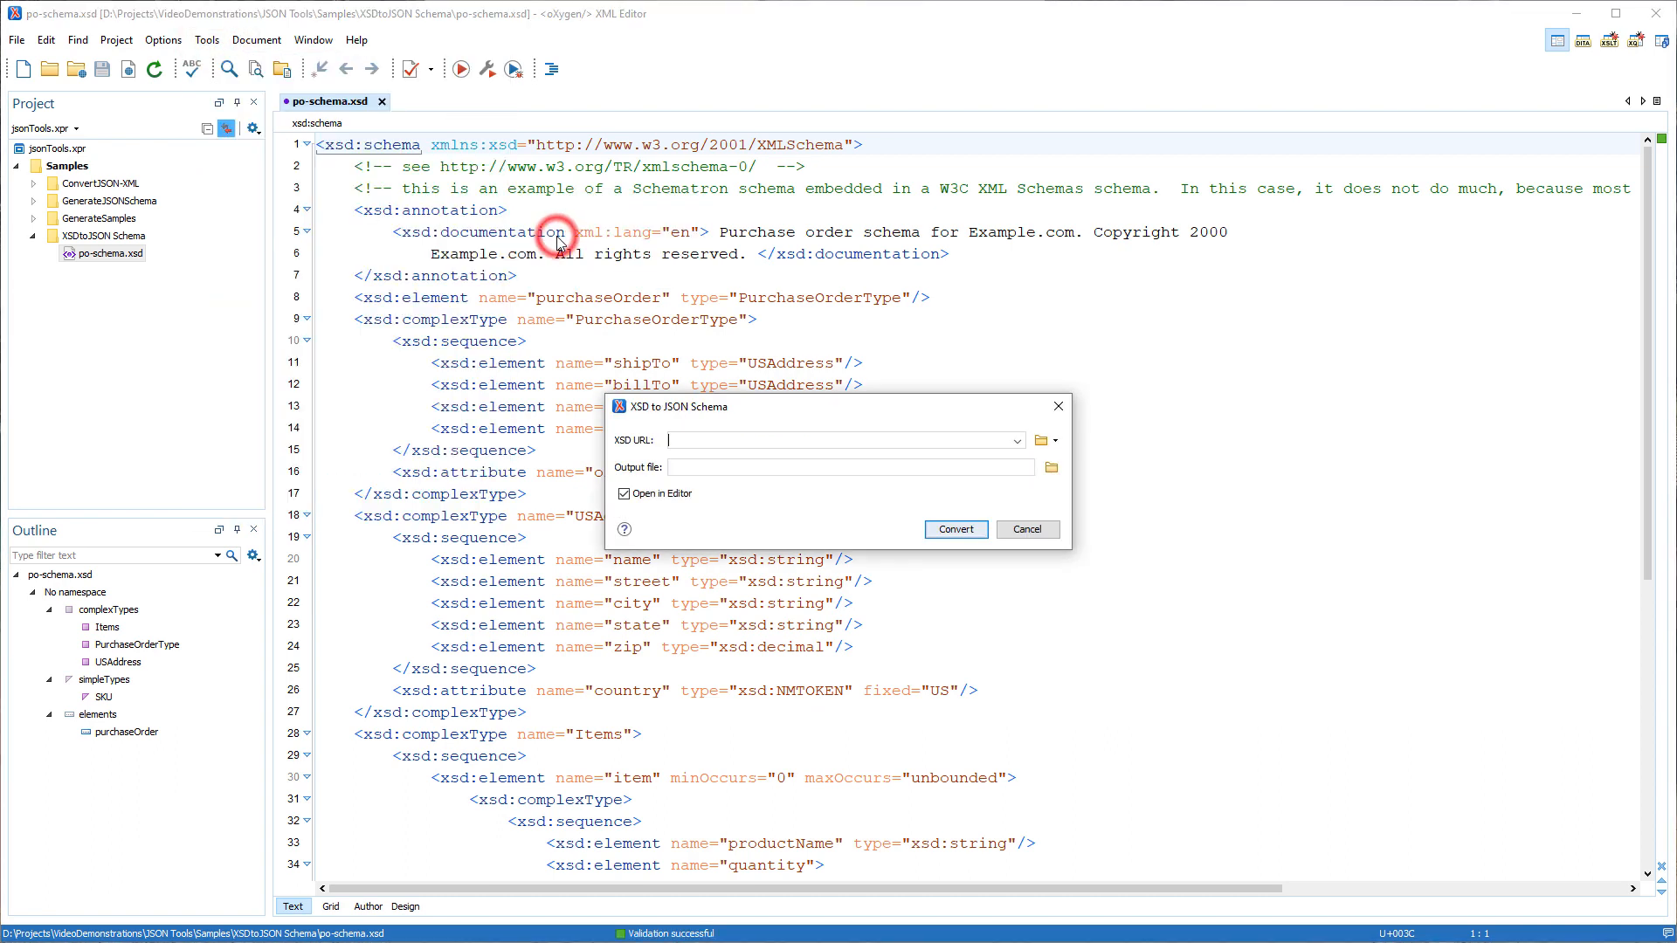
pyautogui.click(1018, 441)
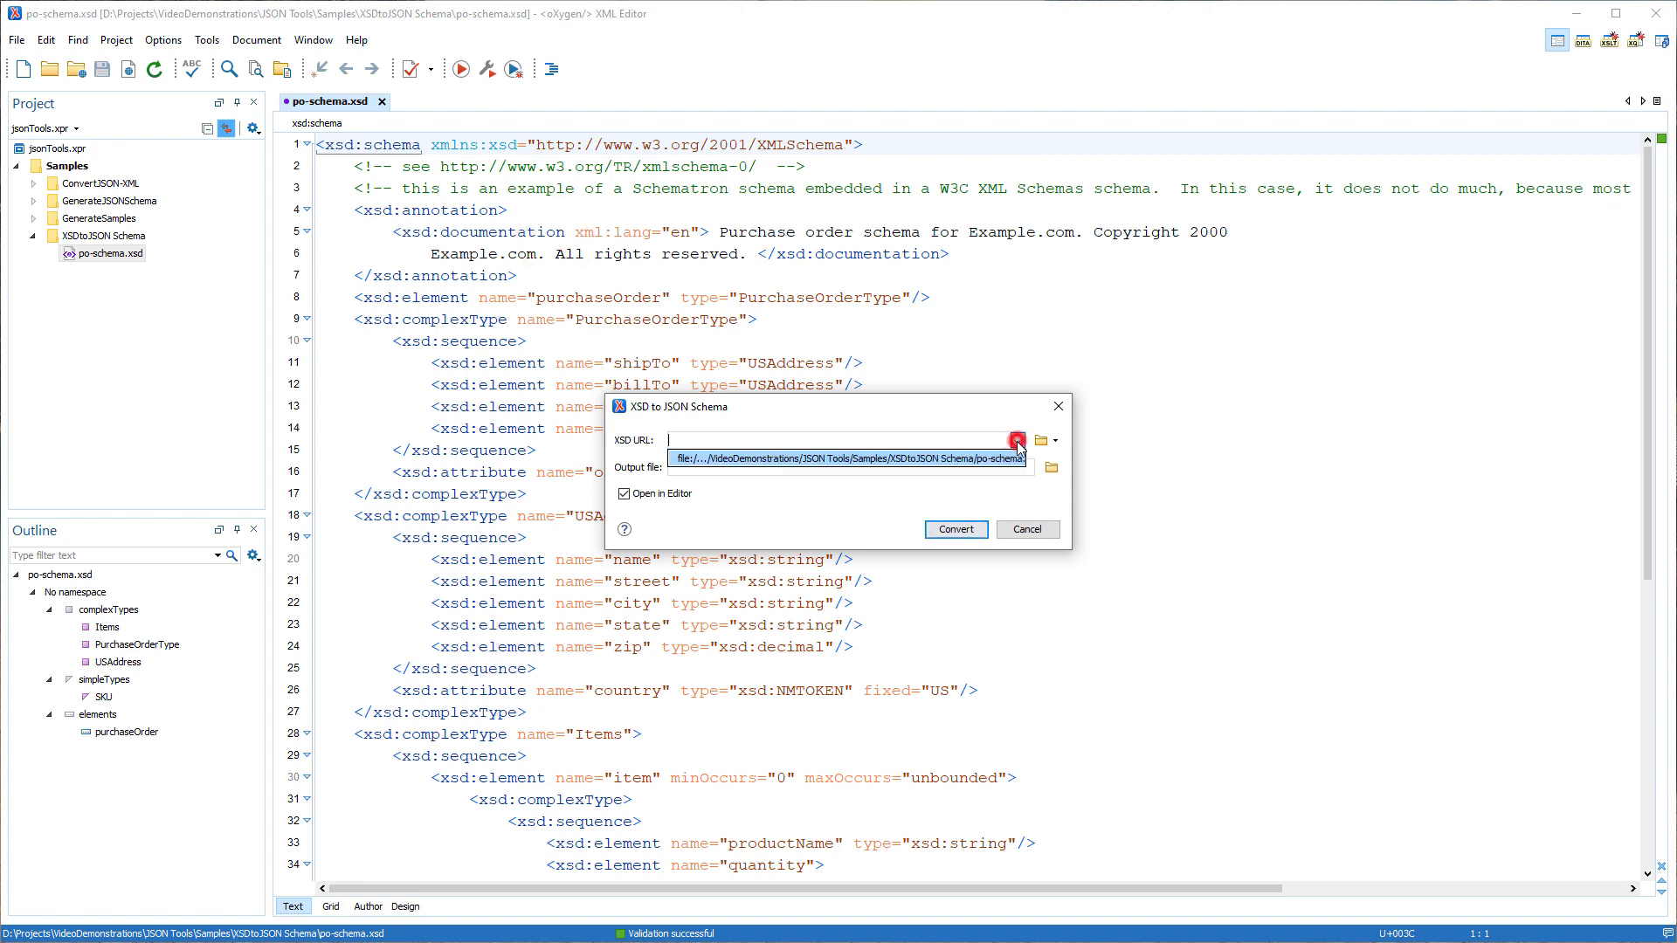
pyautogui.click(1000, 455)
pyautogui.click(956, 530)
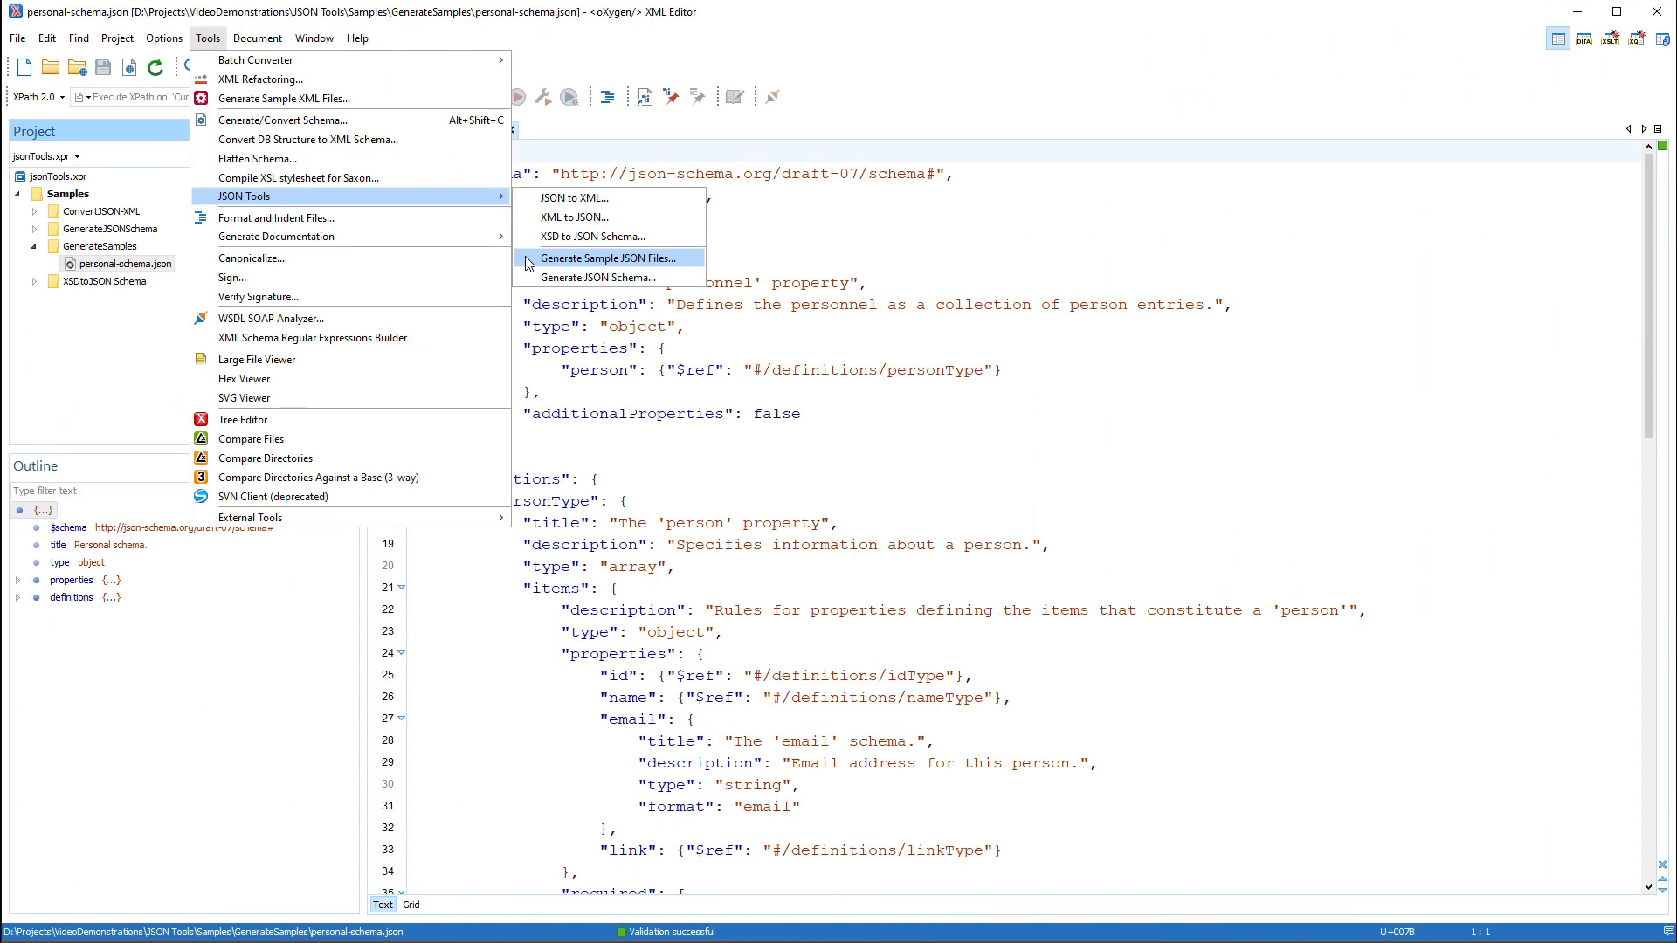
# Open the sample JSON file generator and the JSON Schema generator for the personal-schema.json project.
pyautogui.click(529, 258)
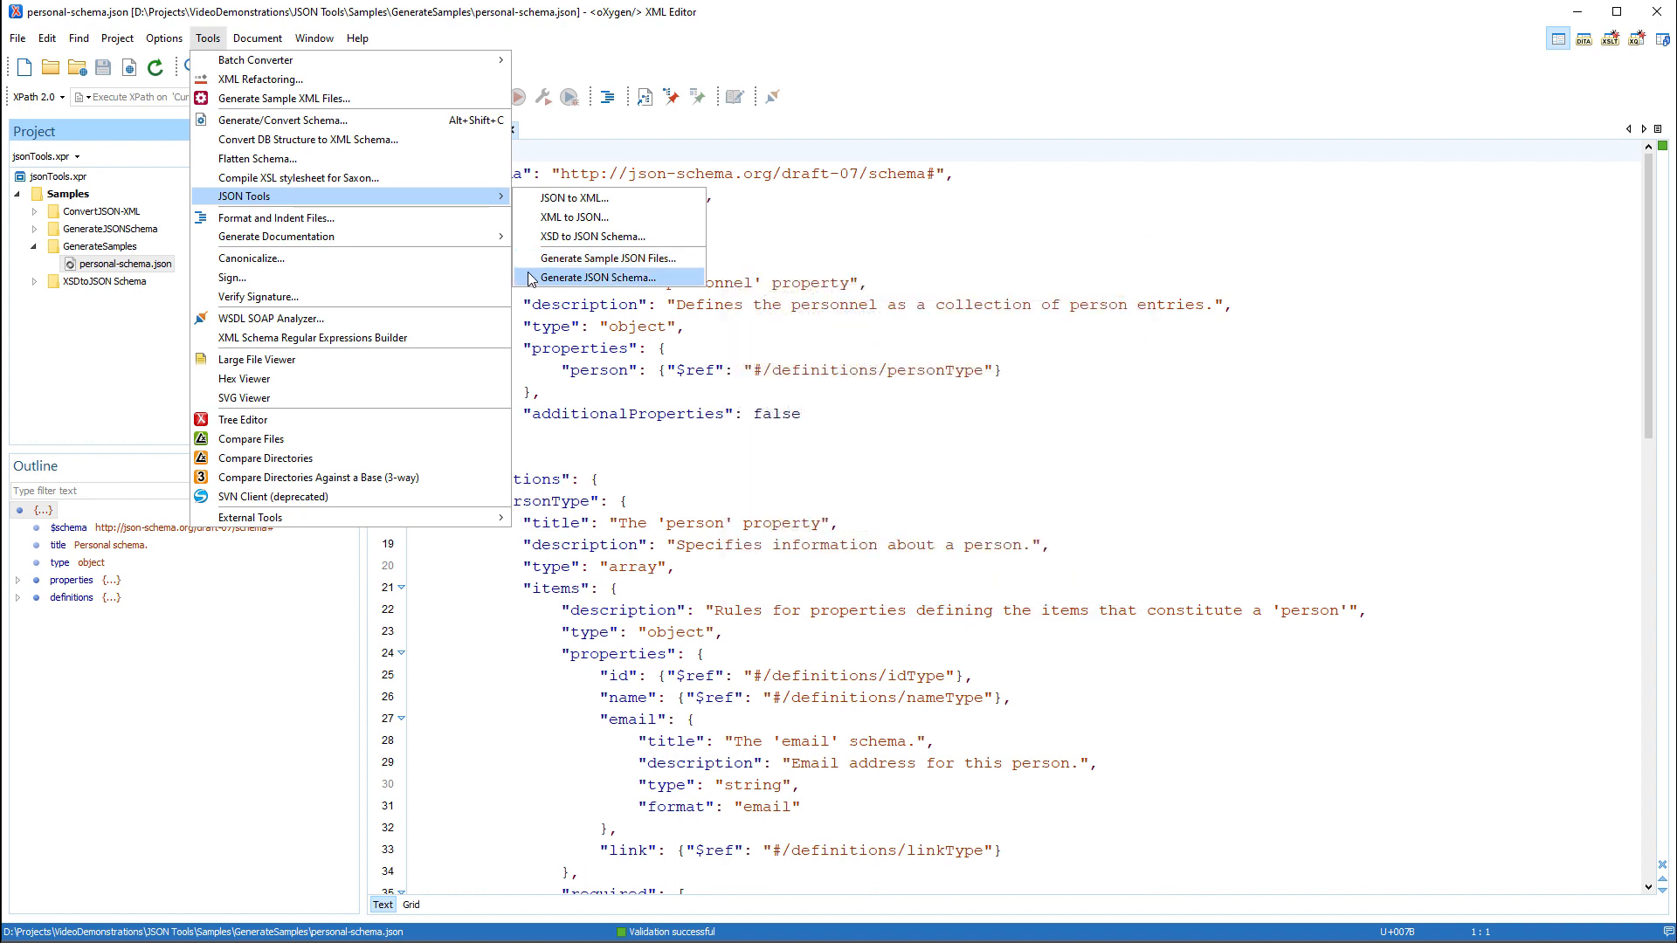
pyautogui.click(532, 278)
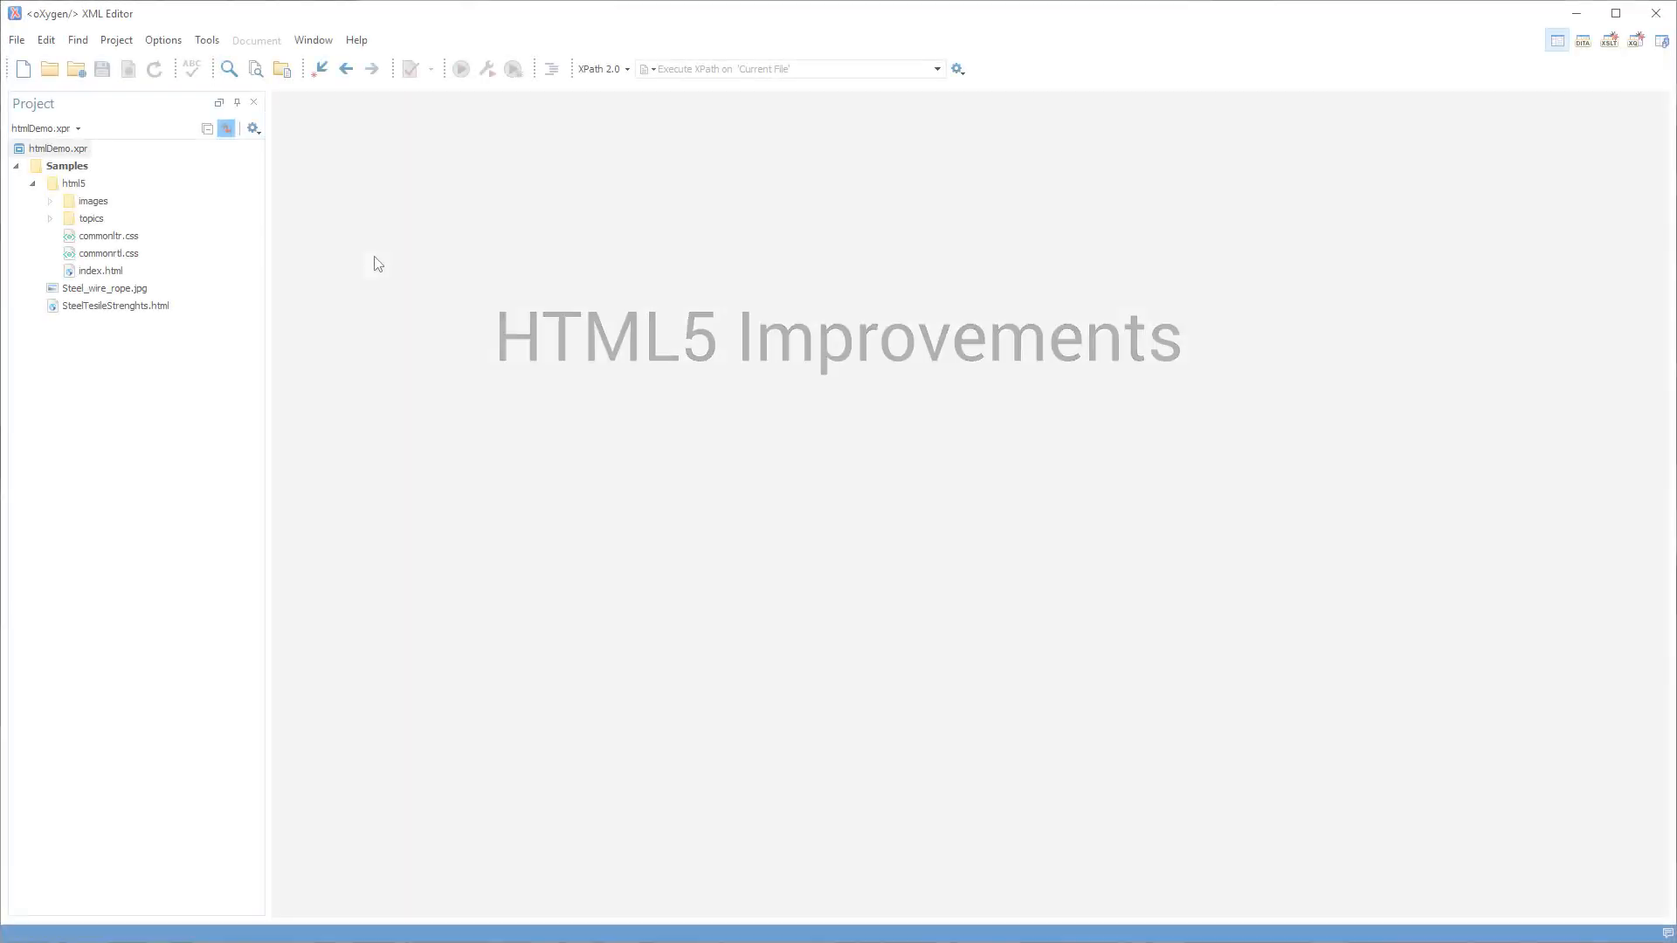
# Create a new document from the recently used HTML file template.
pyautogui.click(23, 69)
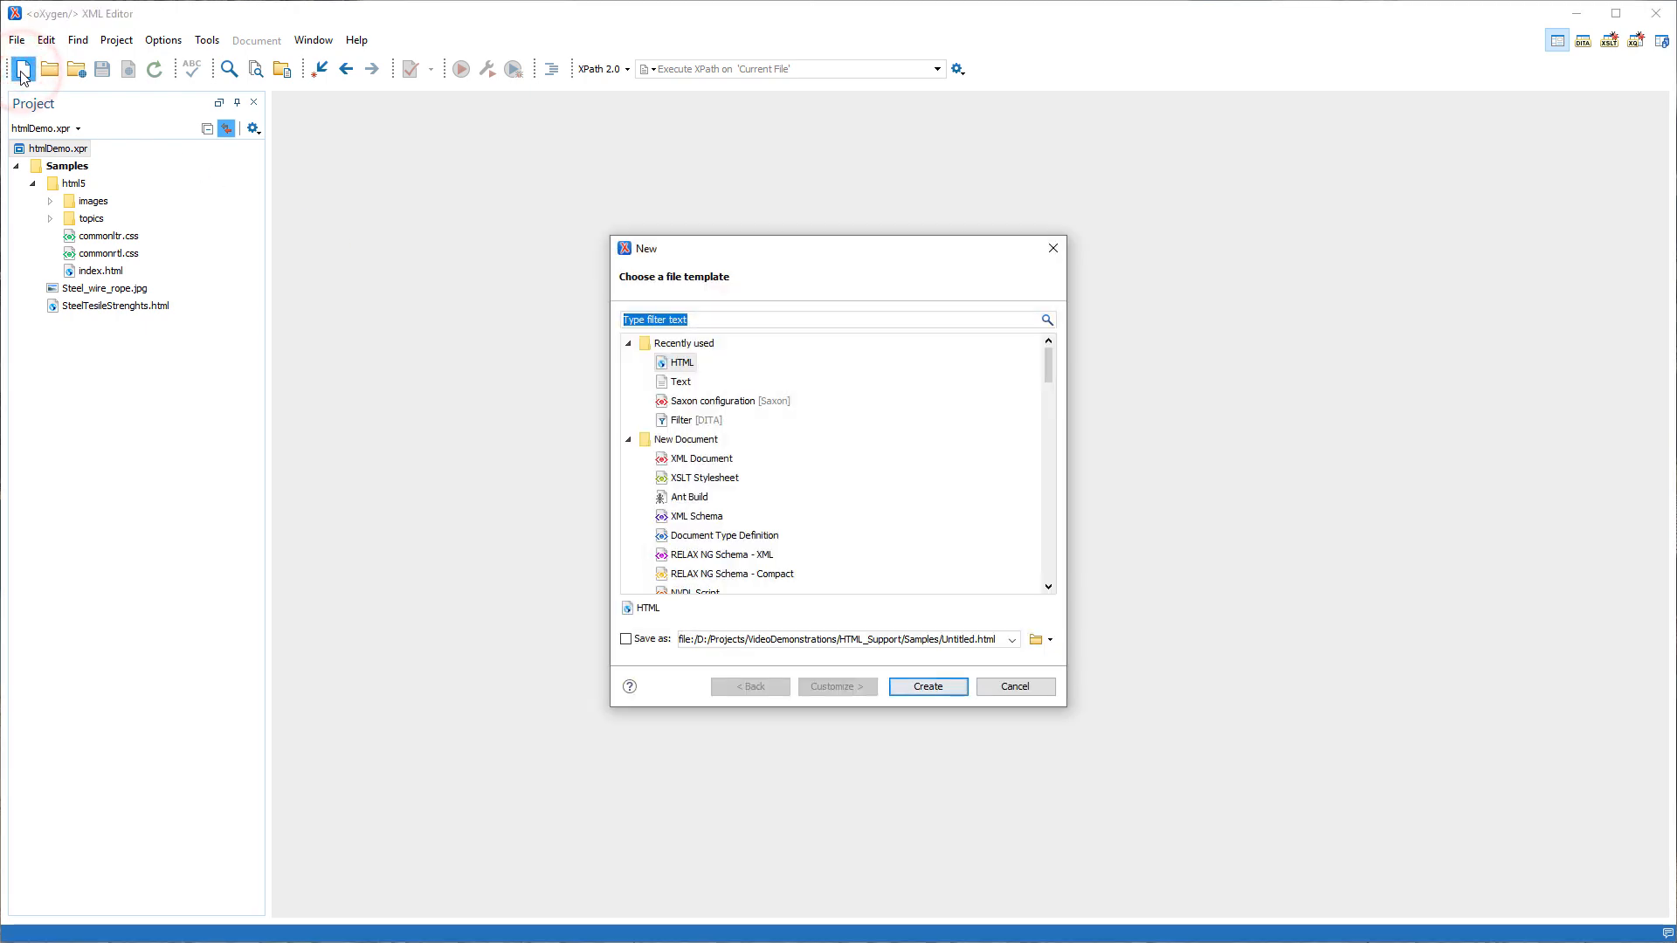
pyautogui.click(682, 362)
pyautogui.click(912, 687)
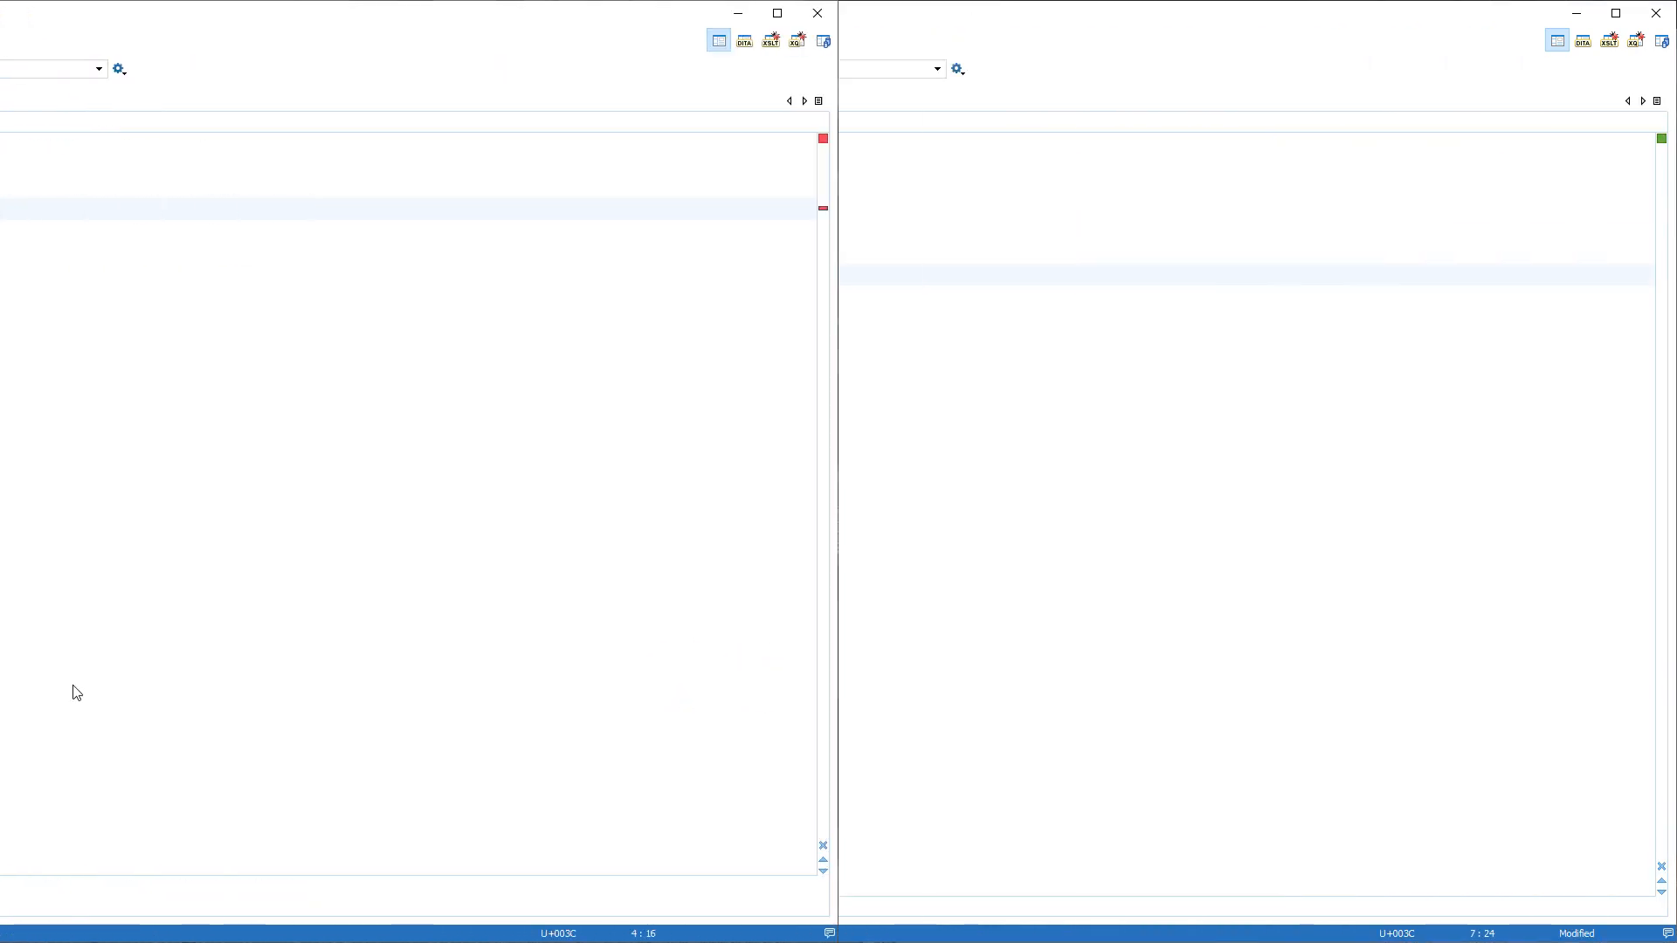
# Add a line after the "My paragraph" element in the HTML body and insert the figure code template with image and caption.
pyautogui.click(573, 276)
pyautogui.press('Return')
pyautogui.hotkey('ctrl', 'space')
pyautogui.press('Down')
pyautogui.press('Down')
pyautogui.press('Down')
pyautogui.press('Down')
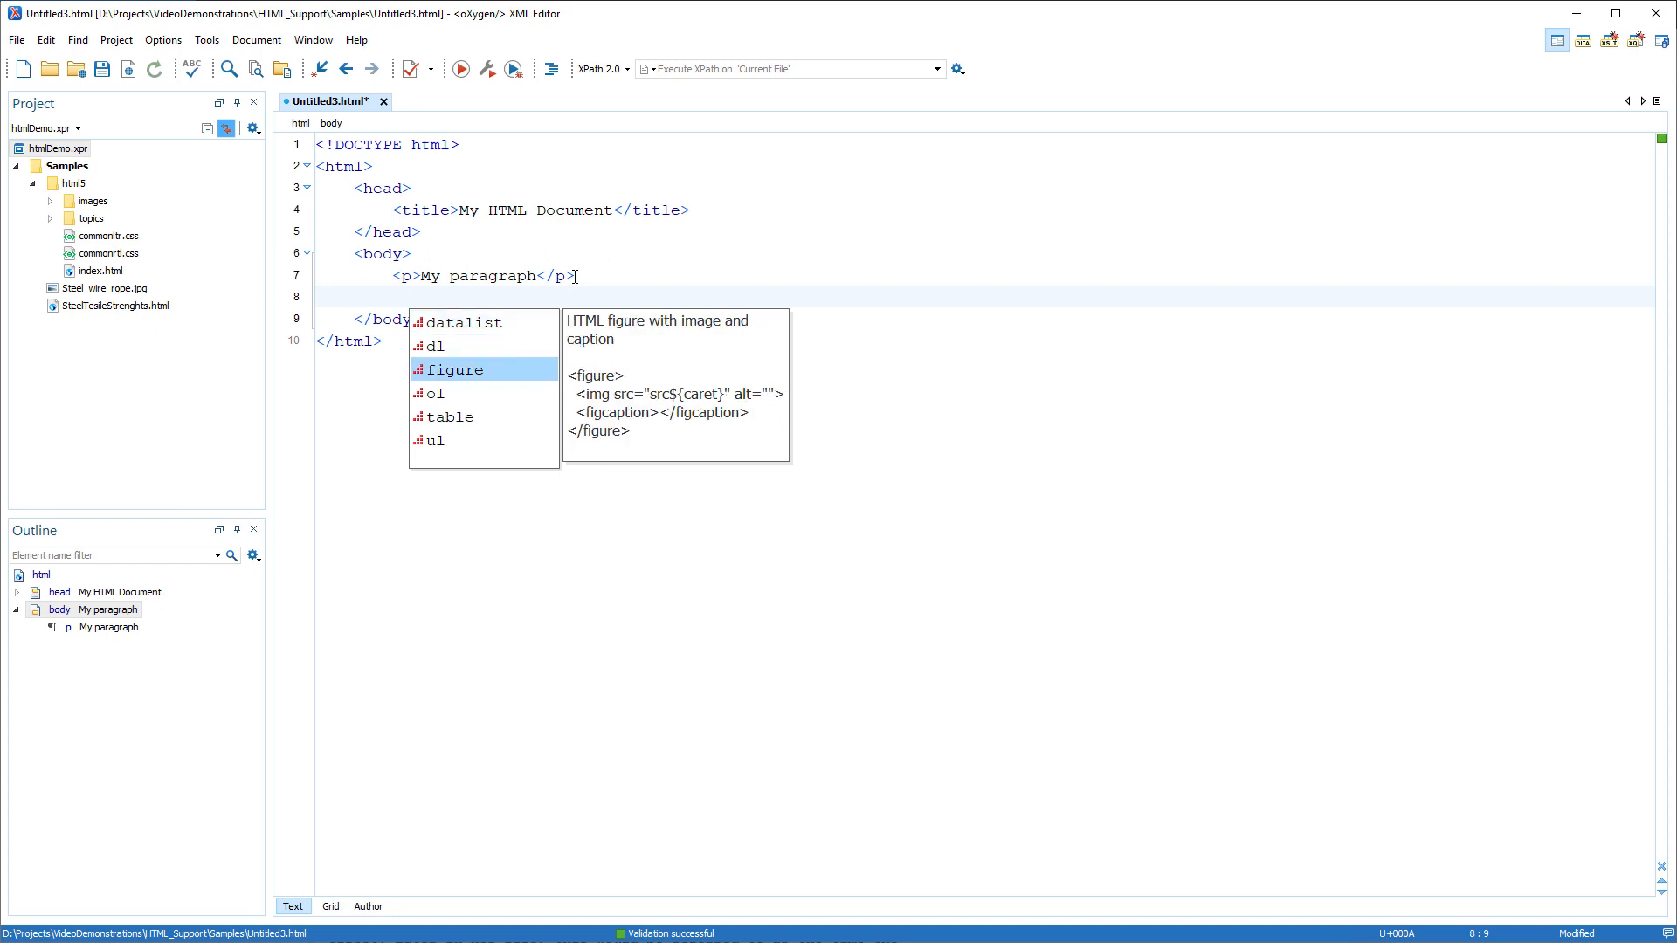
pyautogui.press('Return')
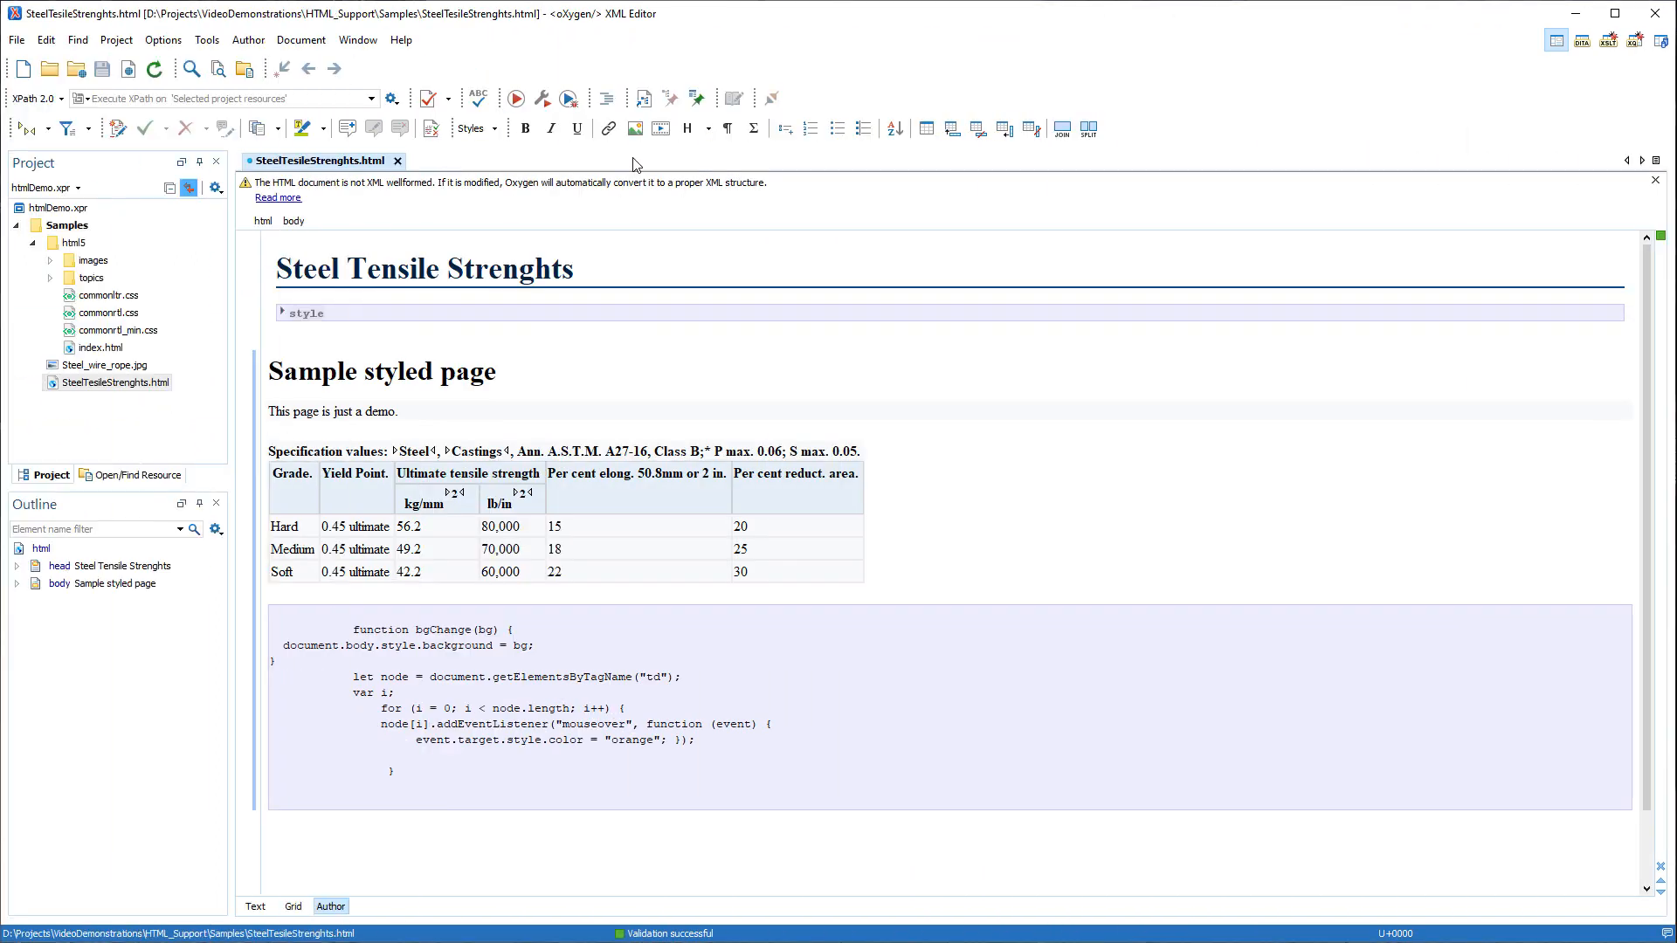
# Insert the image Steel_wire_rope.jpg from the Samples folder into SteelTesileStrenghts.html.
pyautogui.click(635, 129)
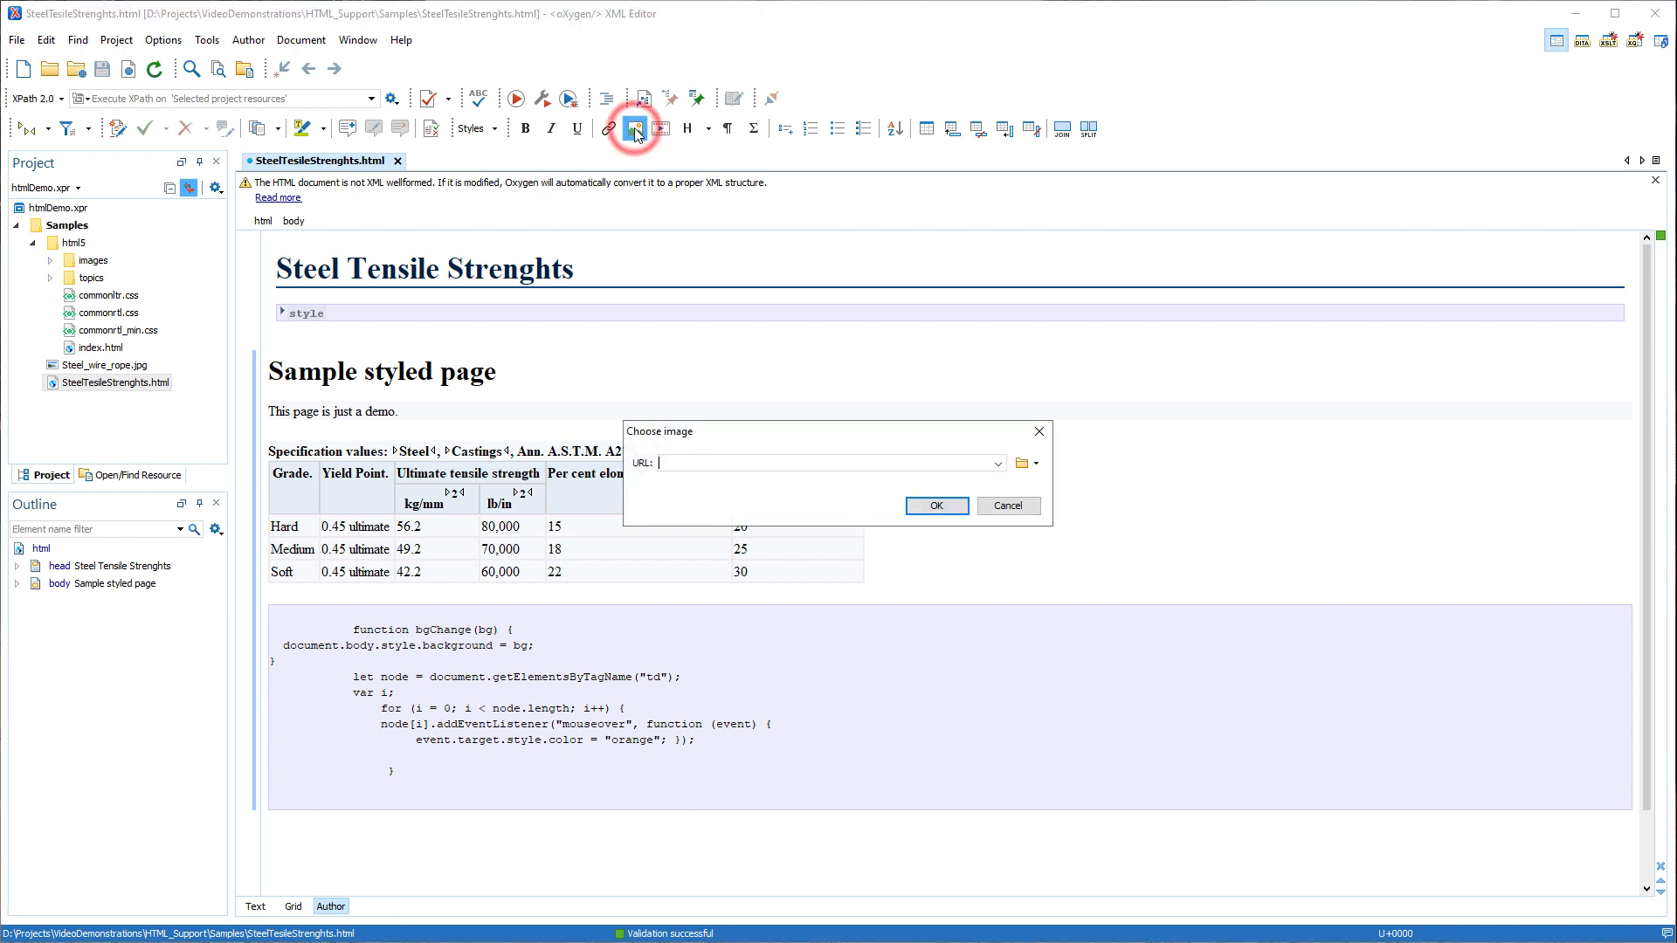
pyautogui.click(1021, 463)
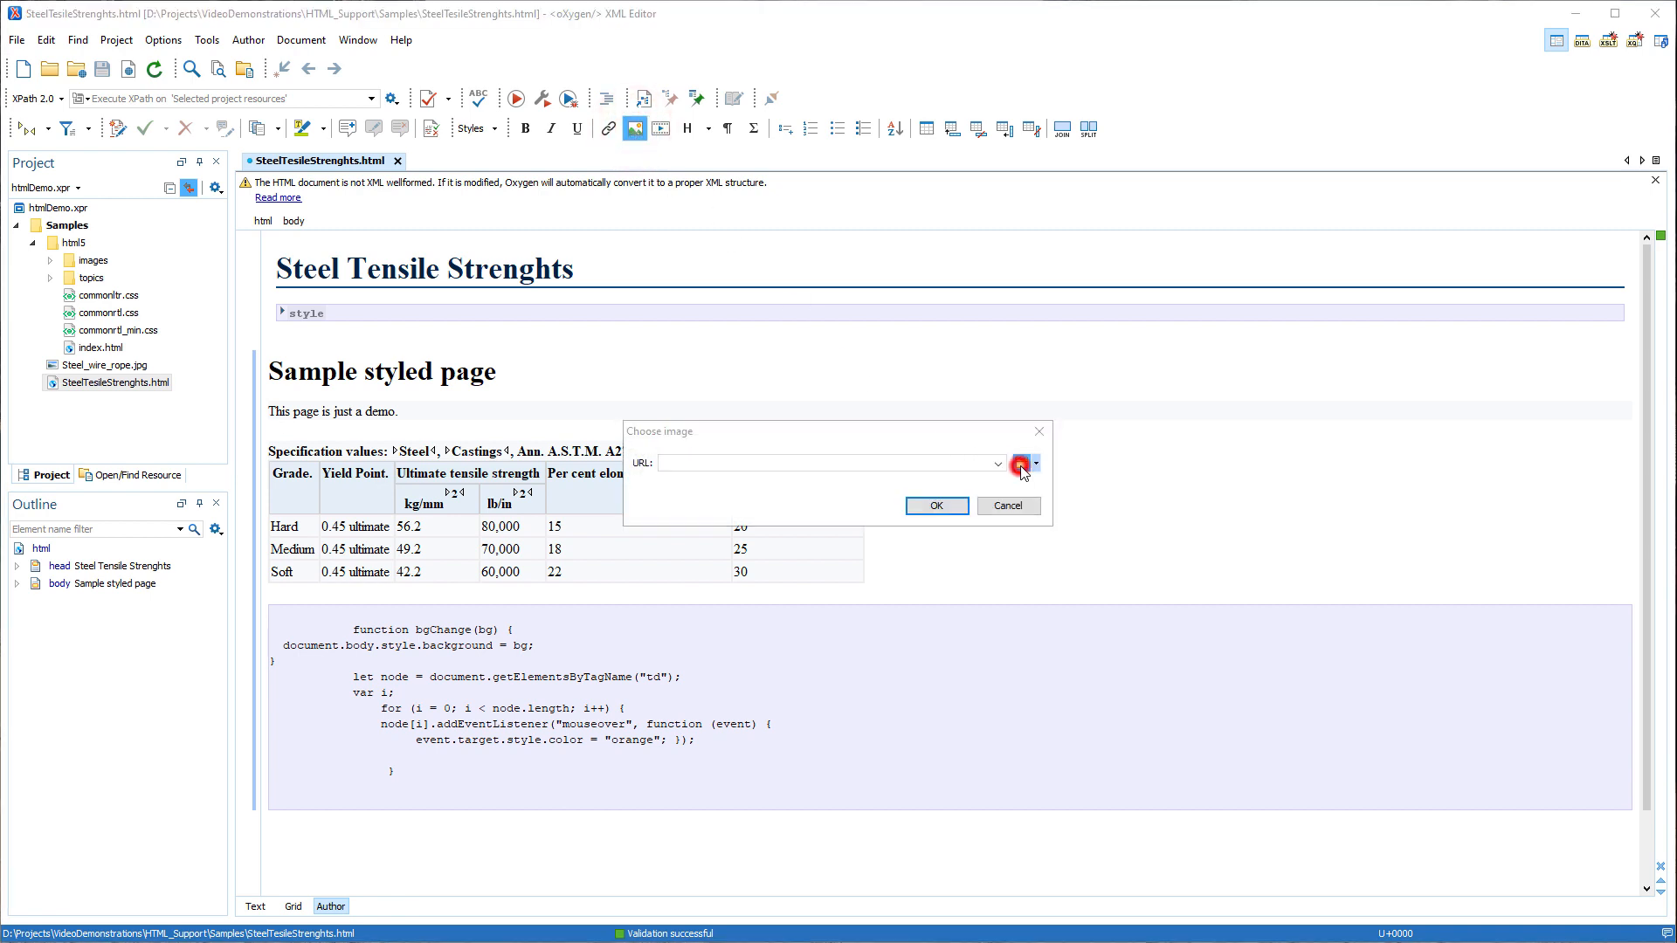
pyautogui.click(1096, 548)
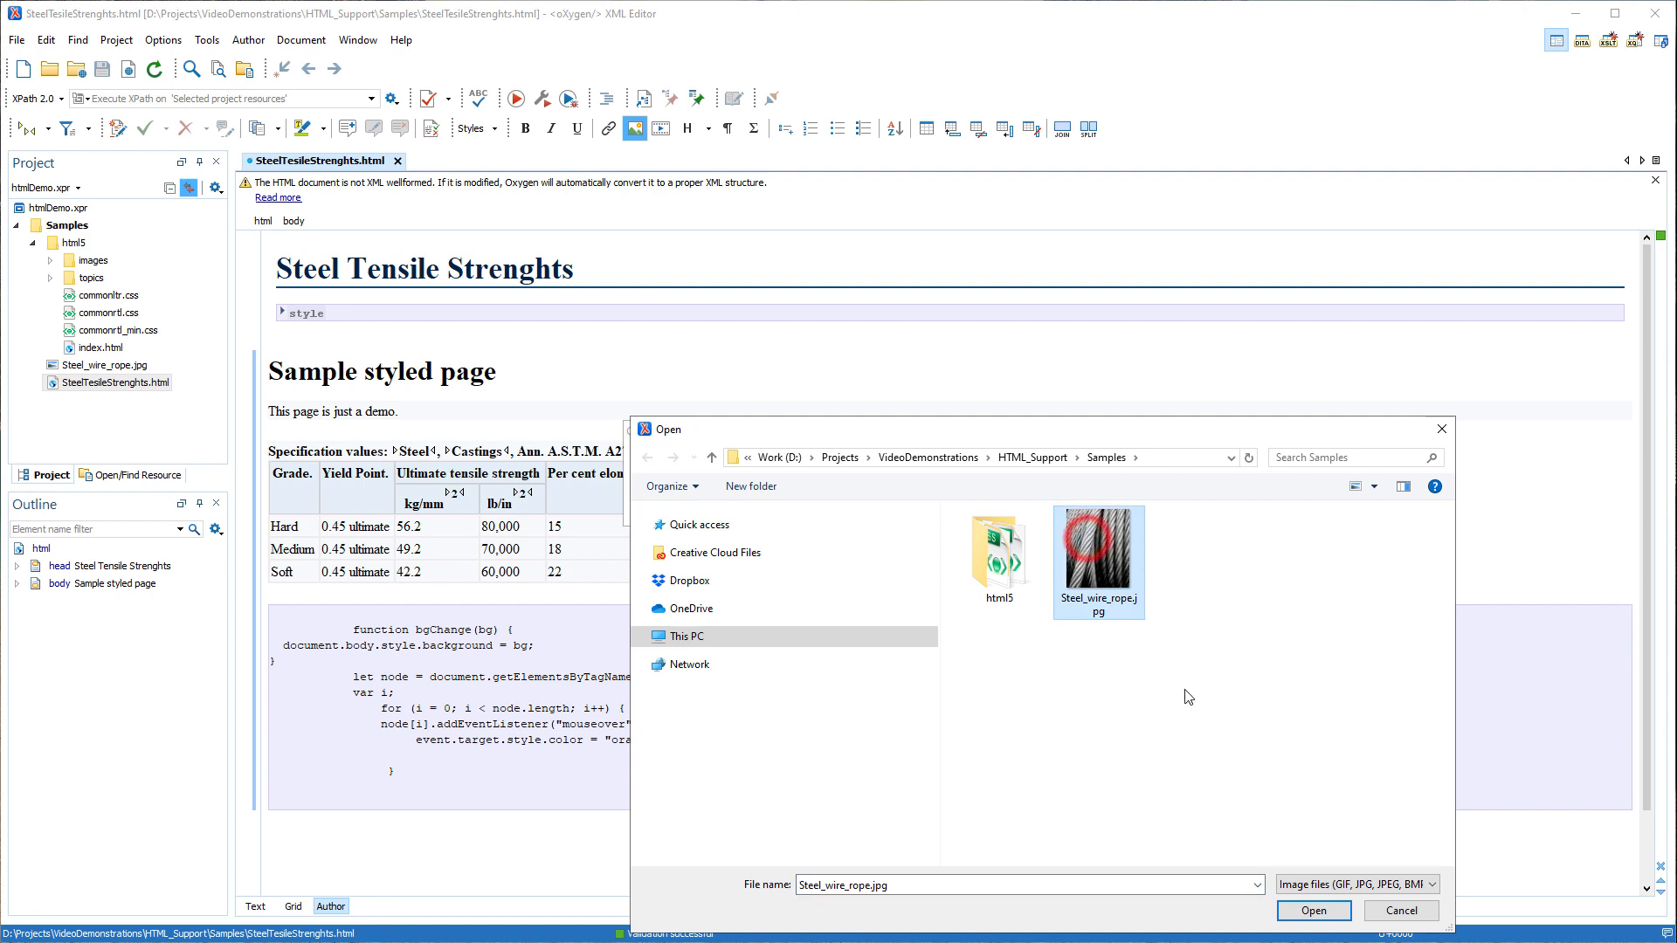
pyautogui.click(1310, 910)
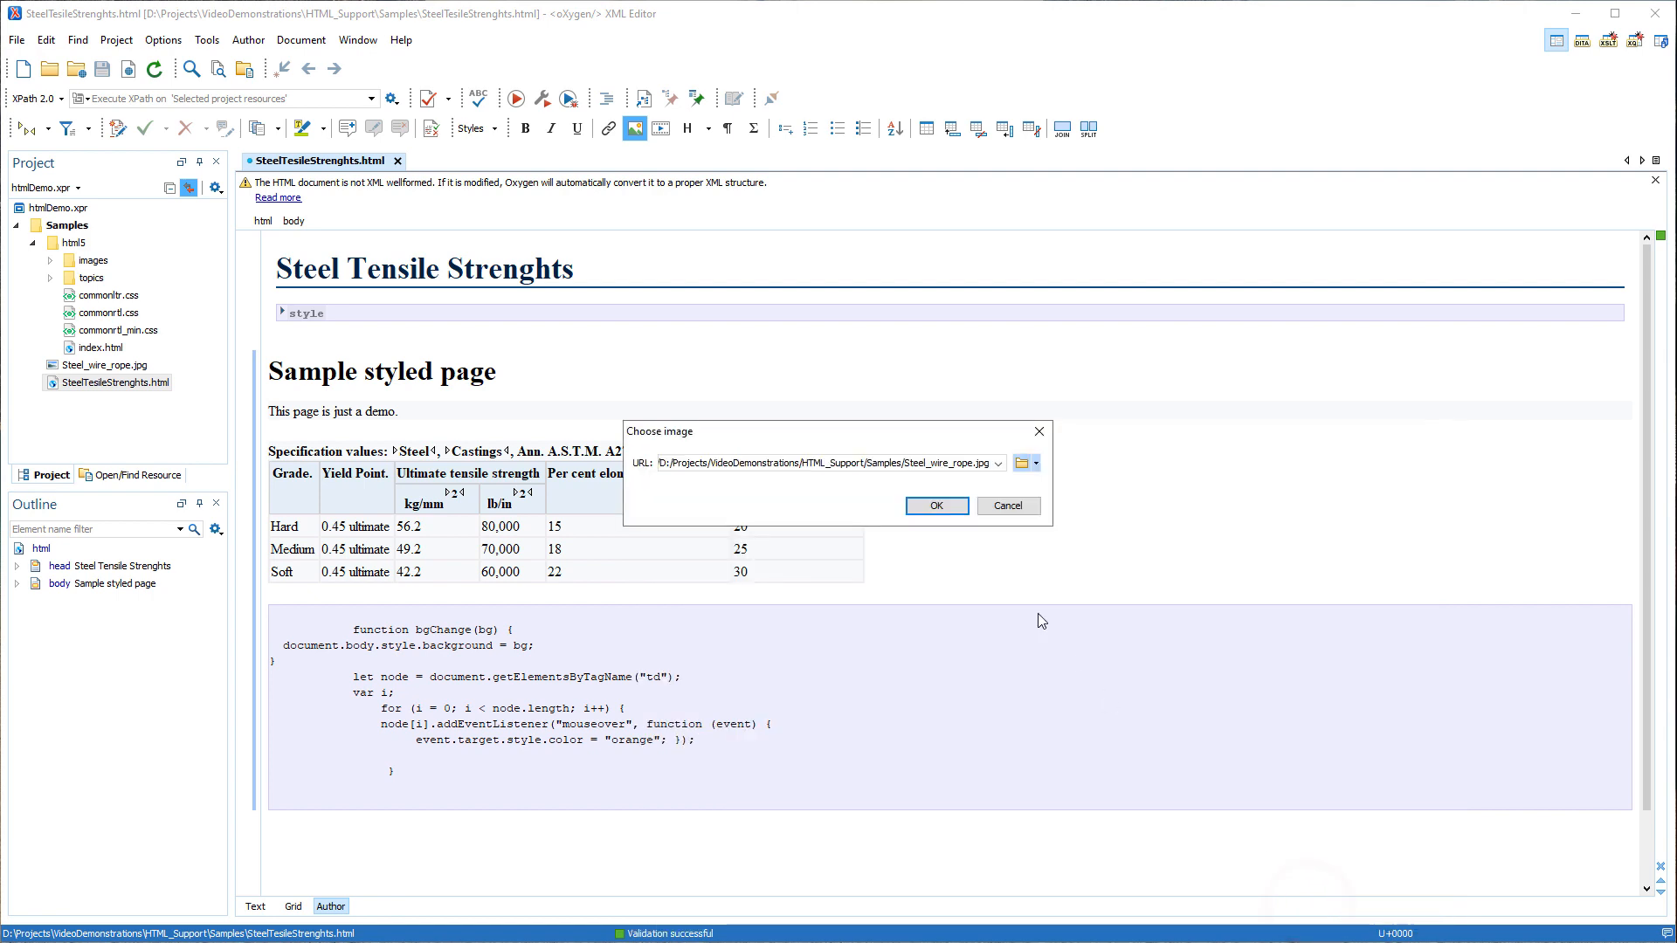
pyautogui.click(951, 510)
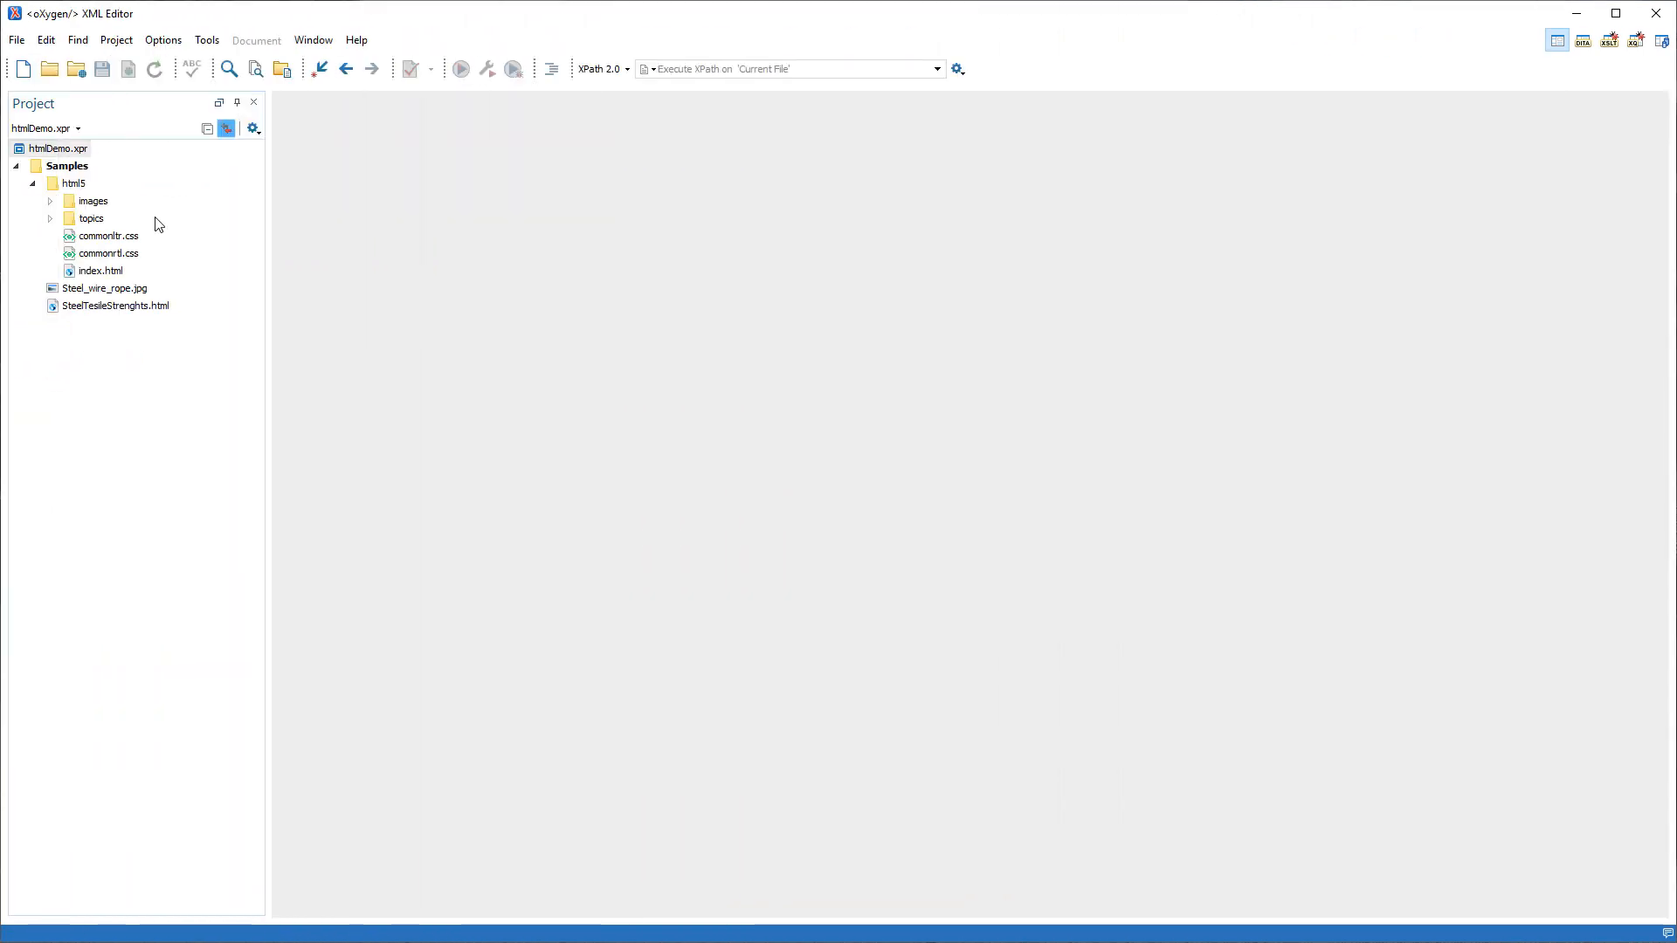
# Validate all files in the html5 project folder and look through the batch validation problems.
pyautogui.click(78, 183)
pyautogui.rightClick(78, 182)
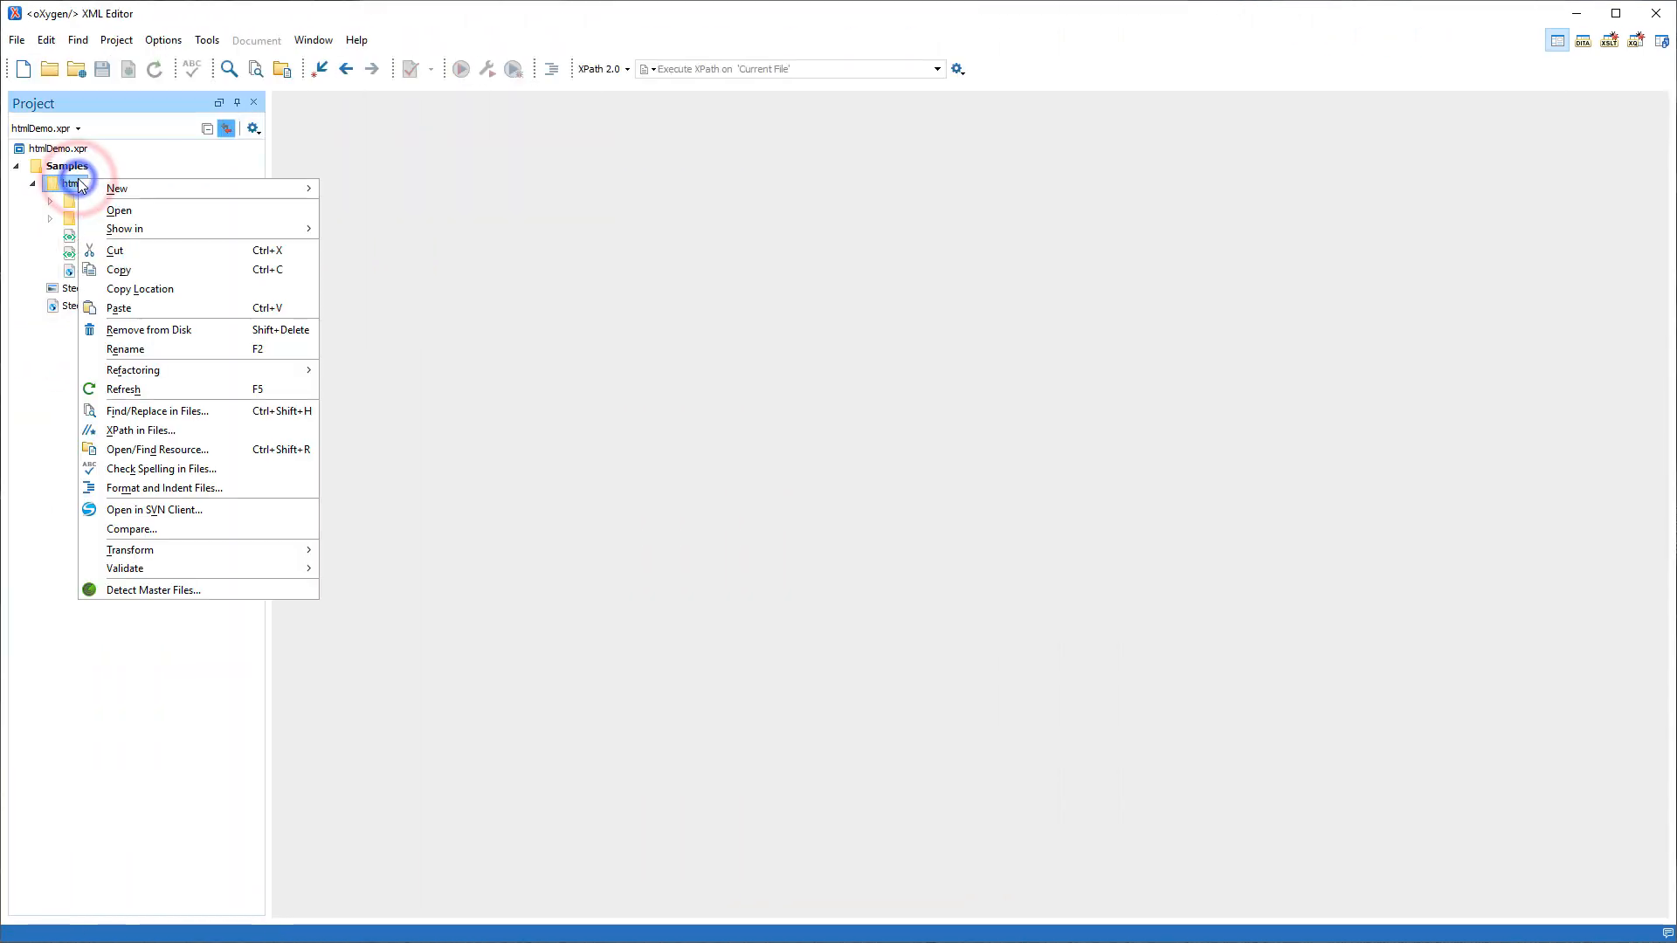
pyautogui.moveTo(163, 569)
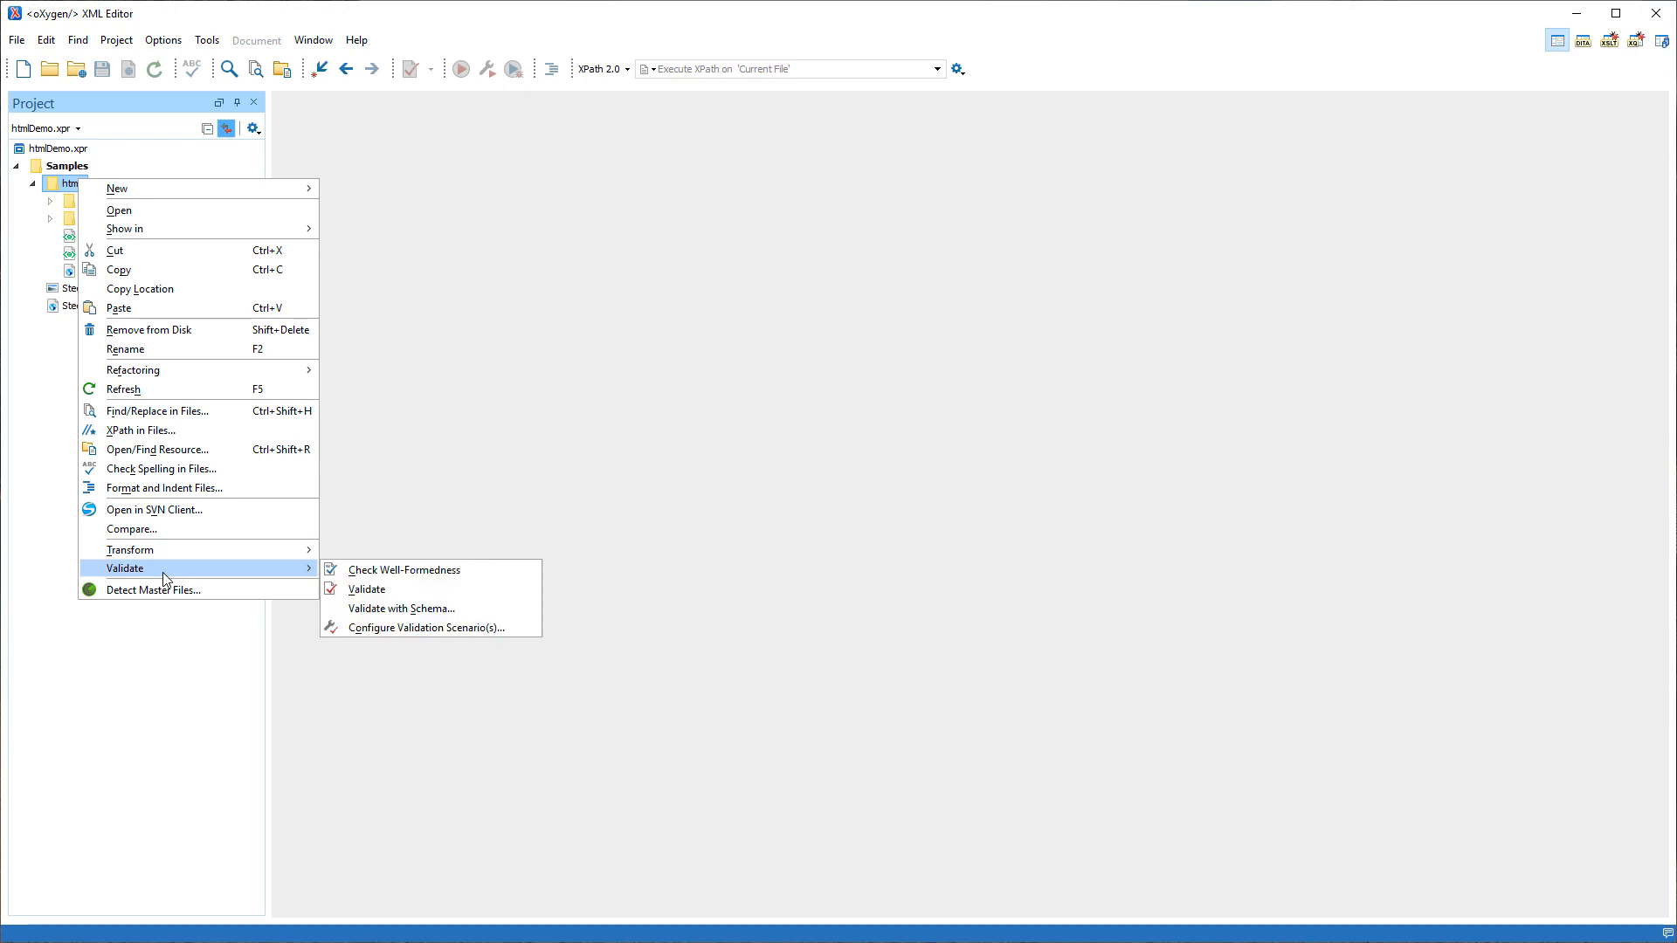
pyautogui.click(371, 590)
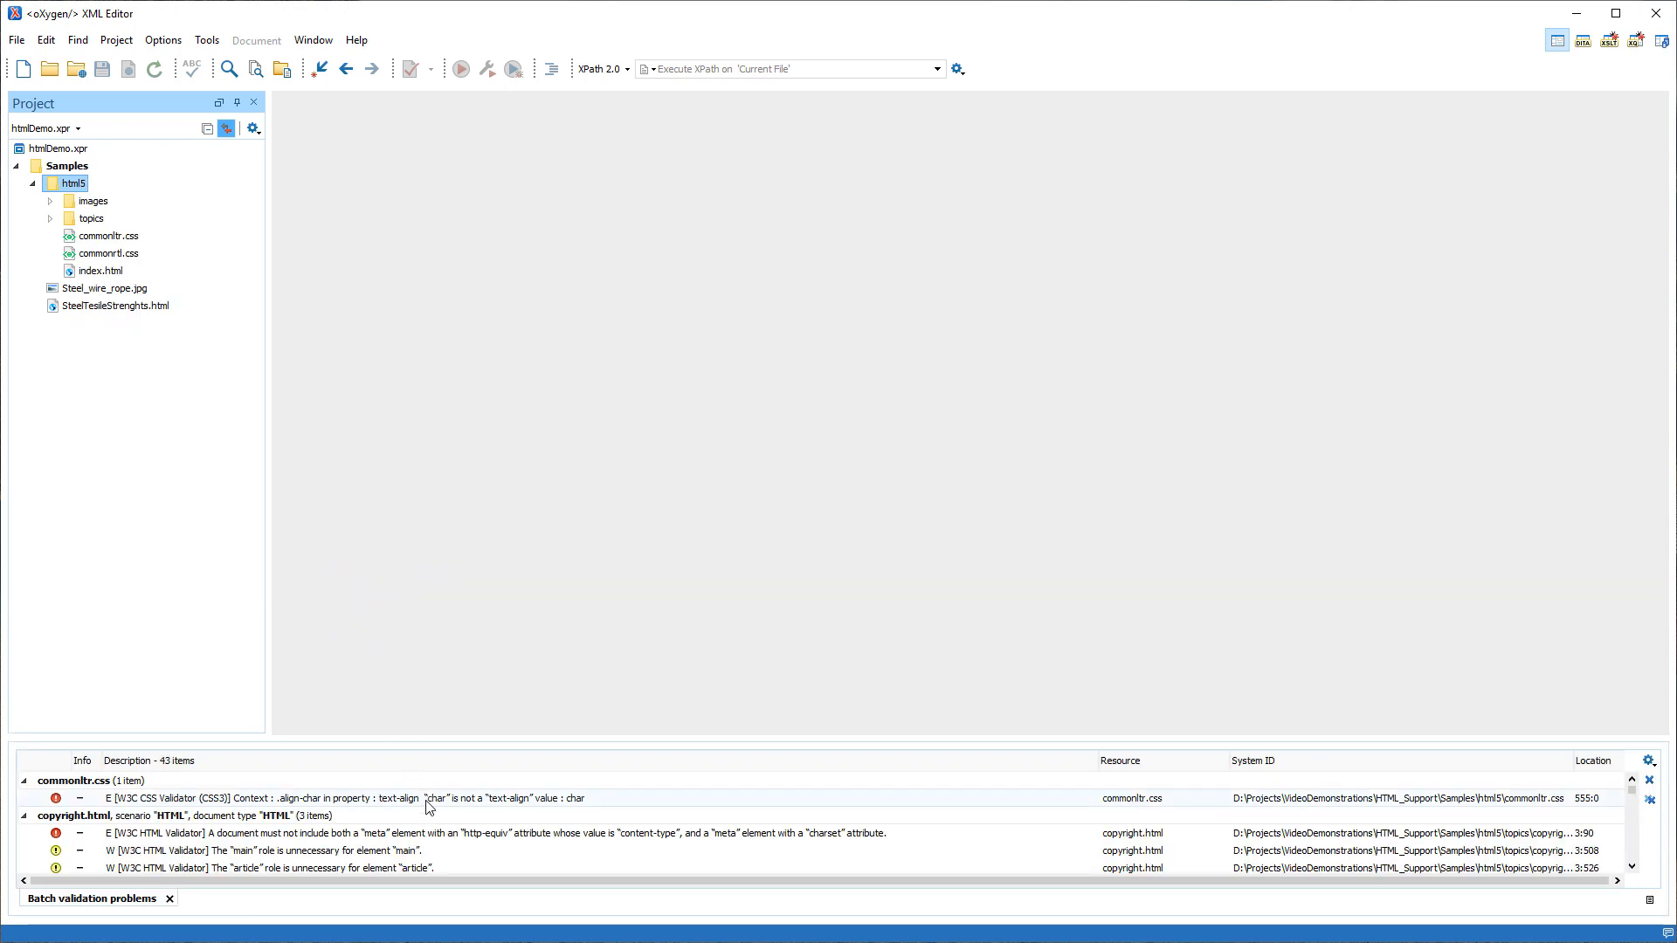
pyautogui.scroll(-1, 427, 805)
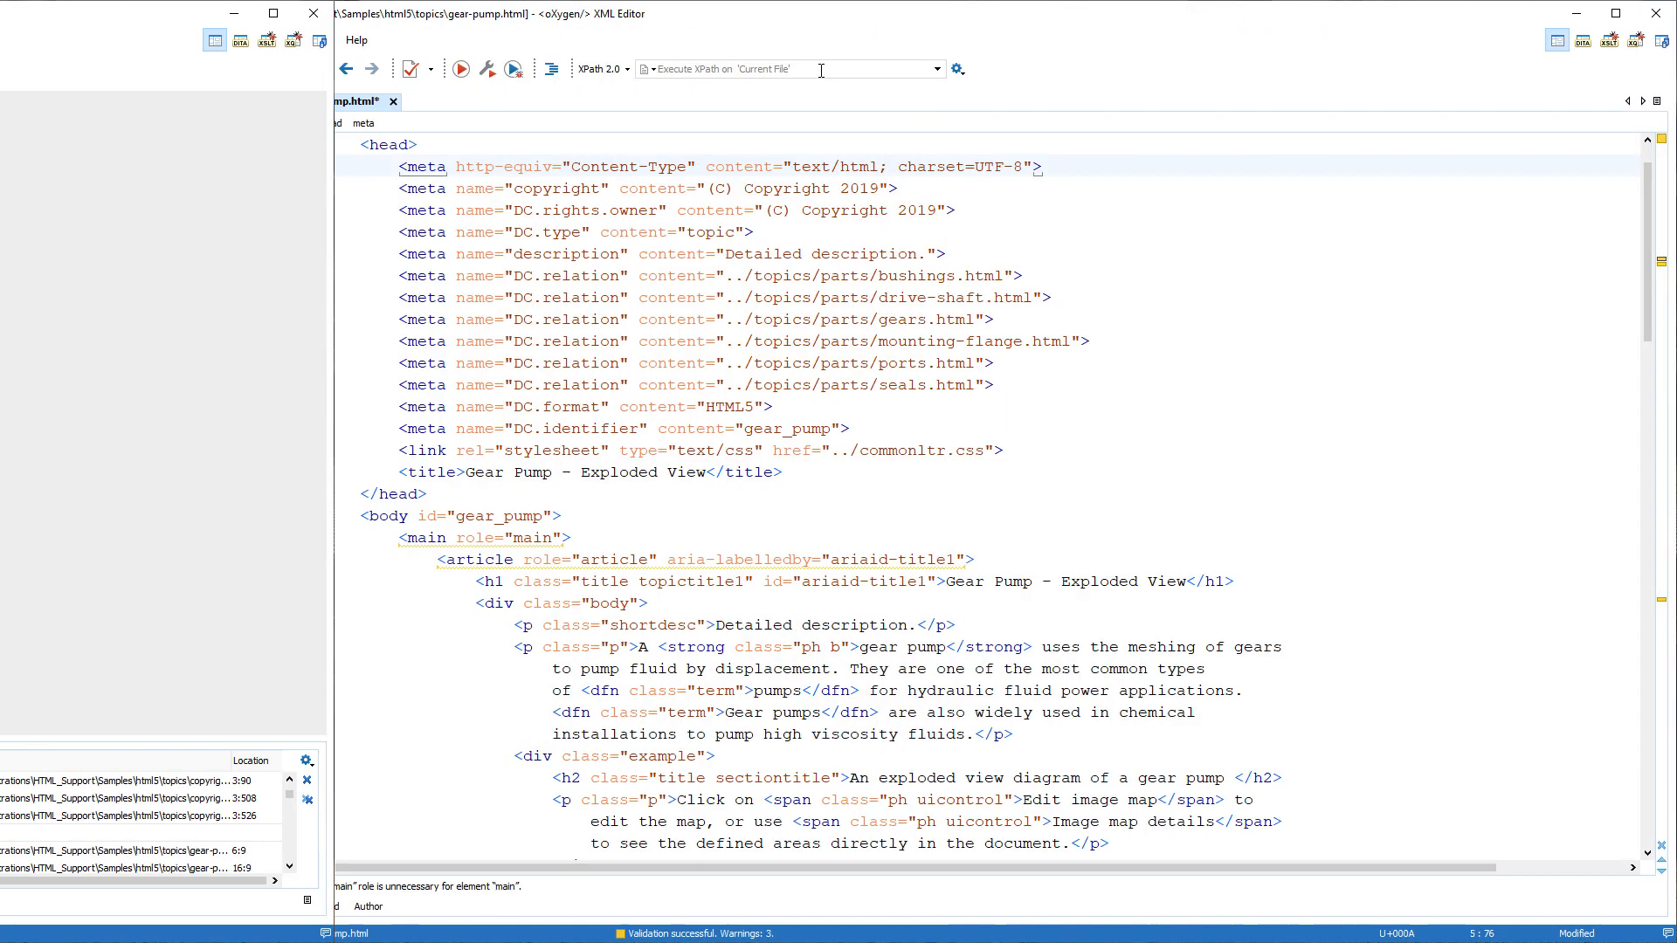
pyautogui.click(819, 70)
pyautogui.write('//dfn[@class="term"]')
pyautogui.press('Return')
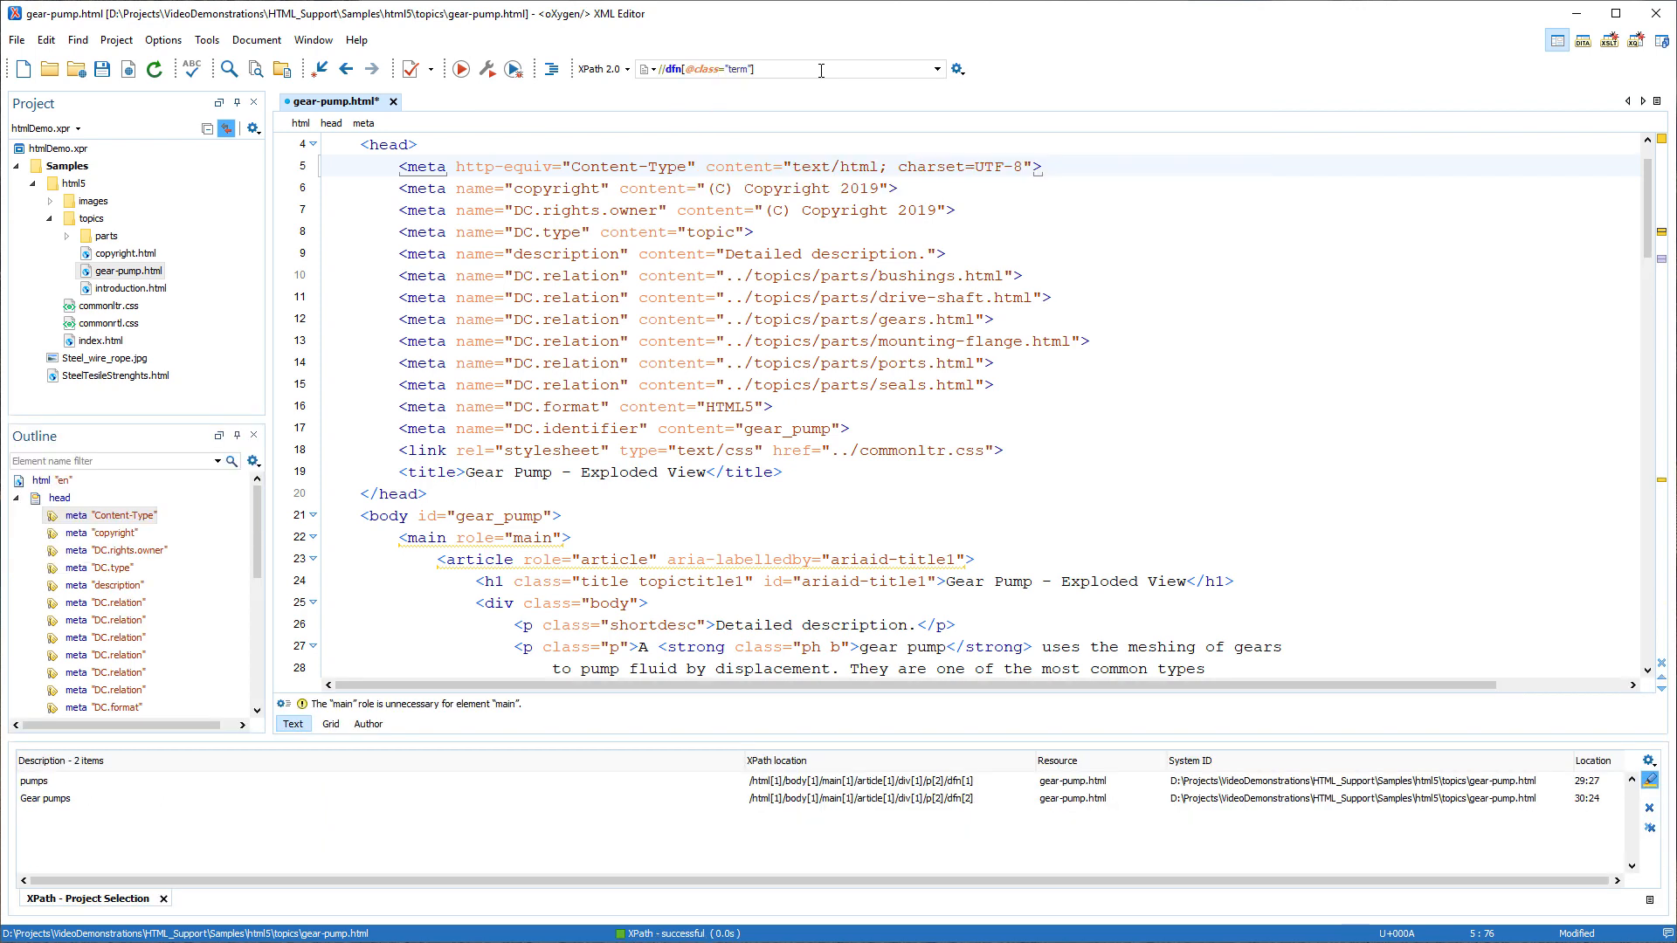
pyautogui.click(35, 782)
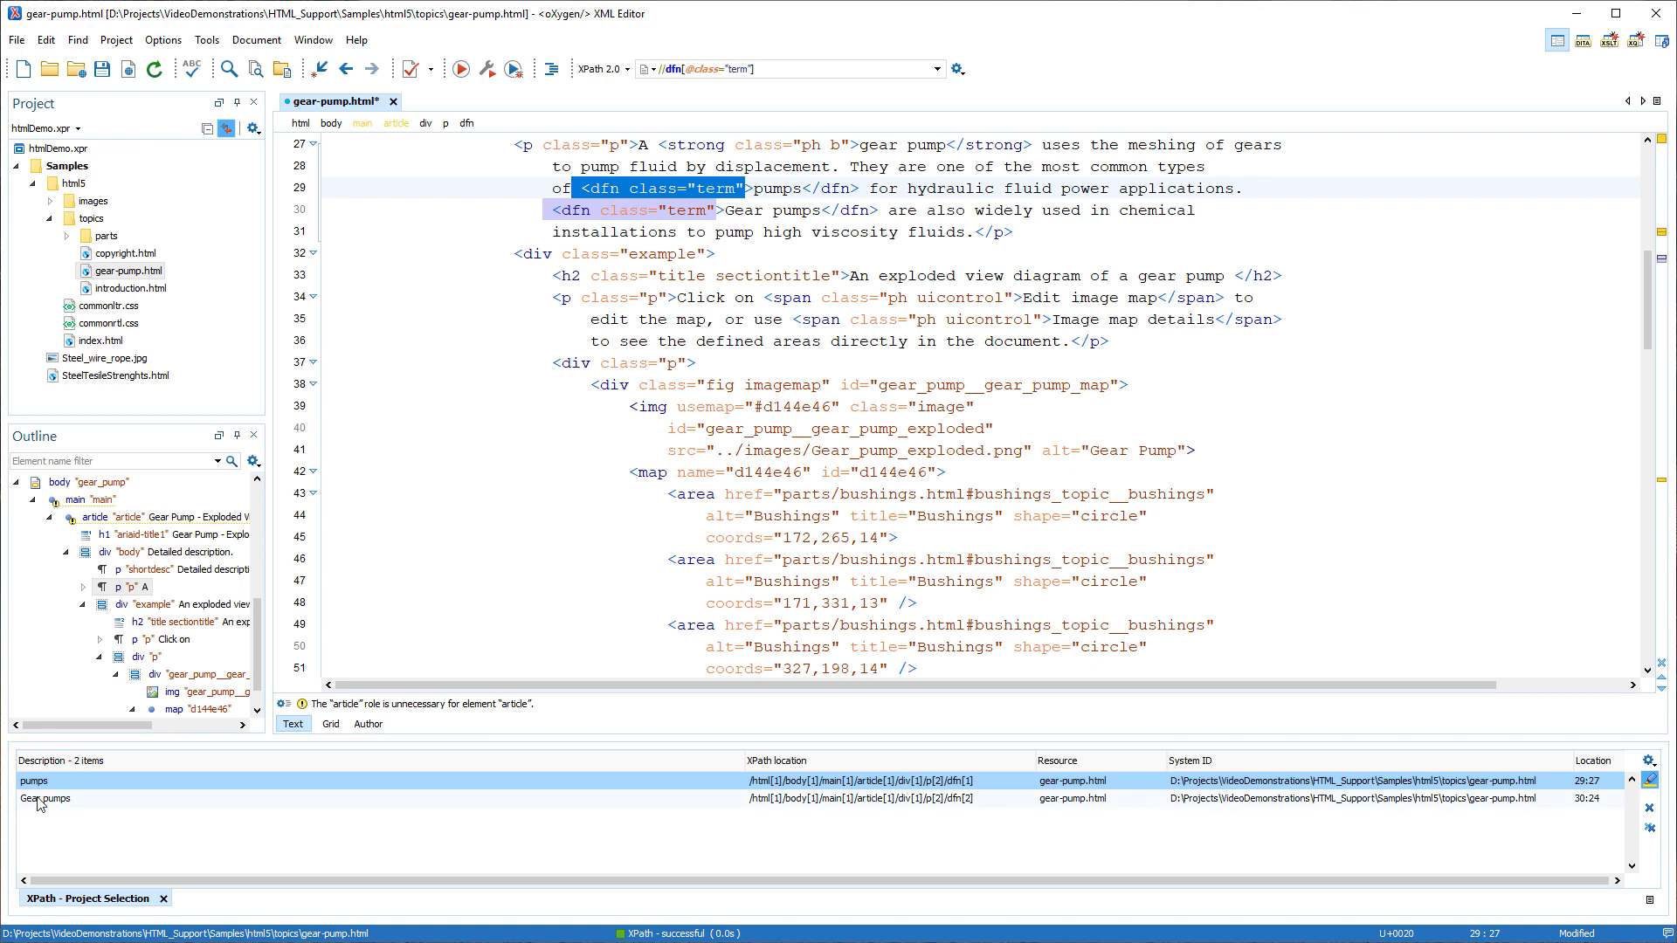
pyautogui.click(40, 798)
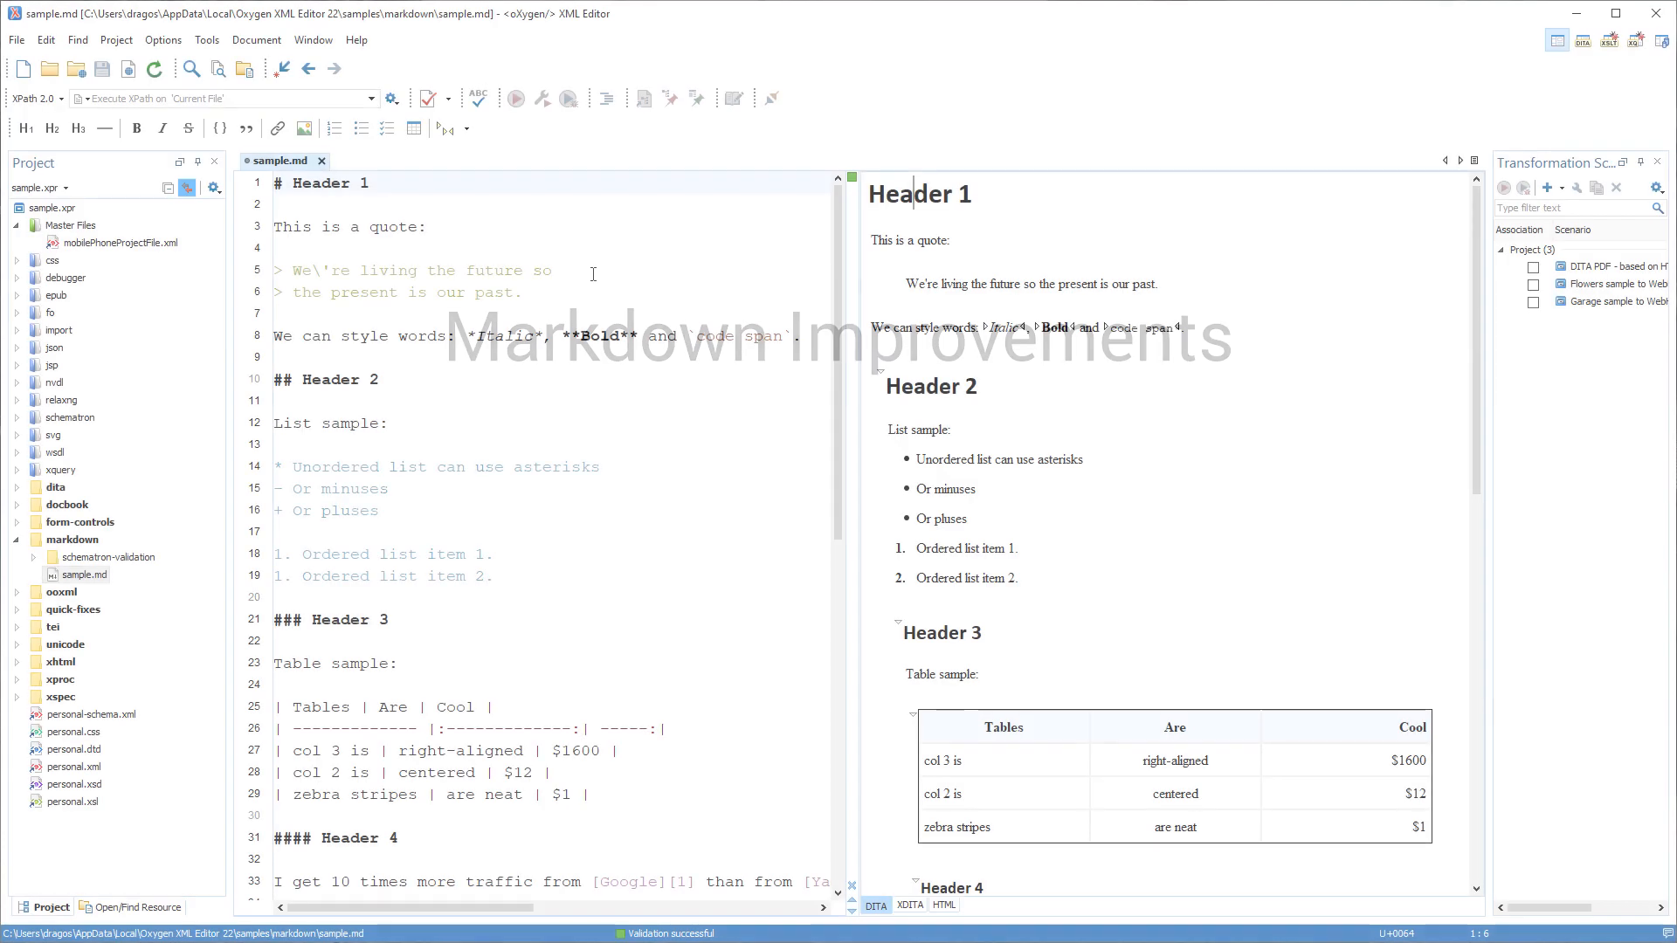
# Locate the word Bold in the sample.md source and the "right-aligned" table cell in its DITA preview.
pyautogui.click(607, 337)
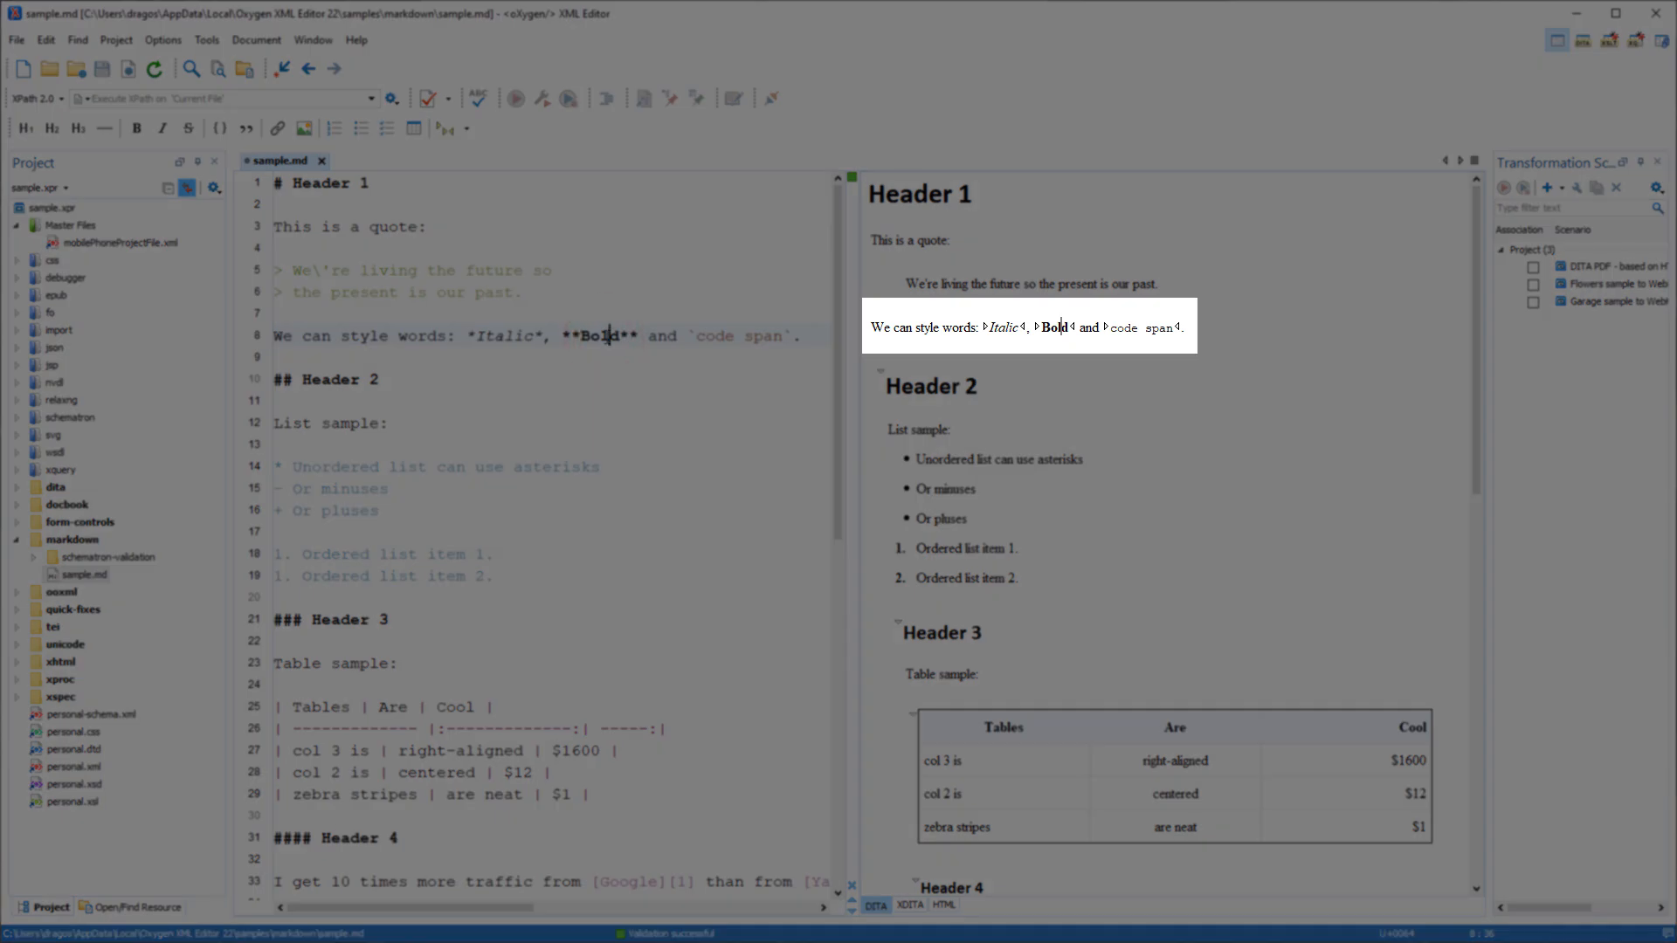
pyautogui.scroll(-5, 824, 369)
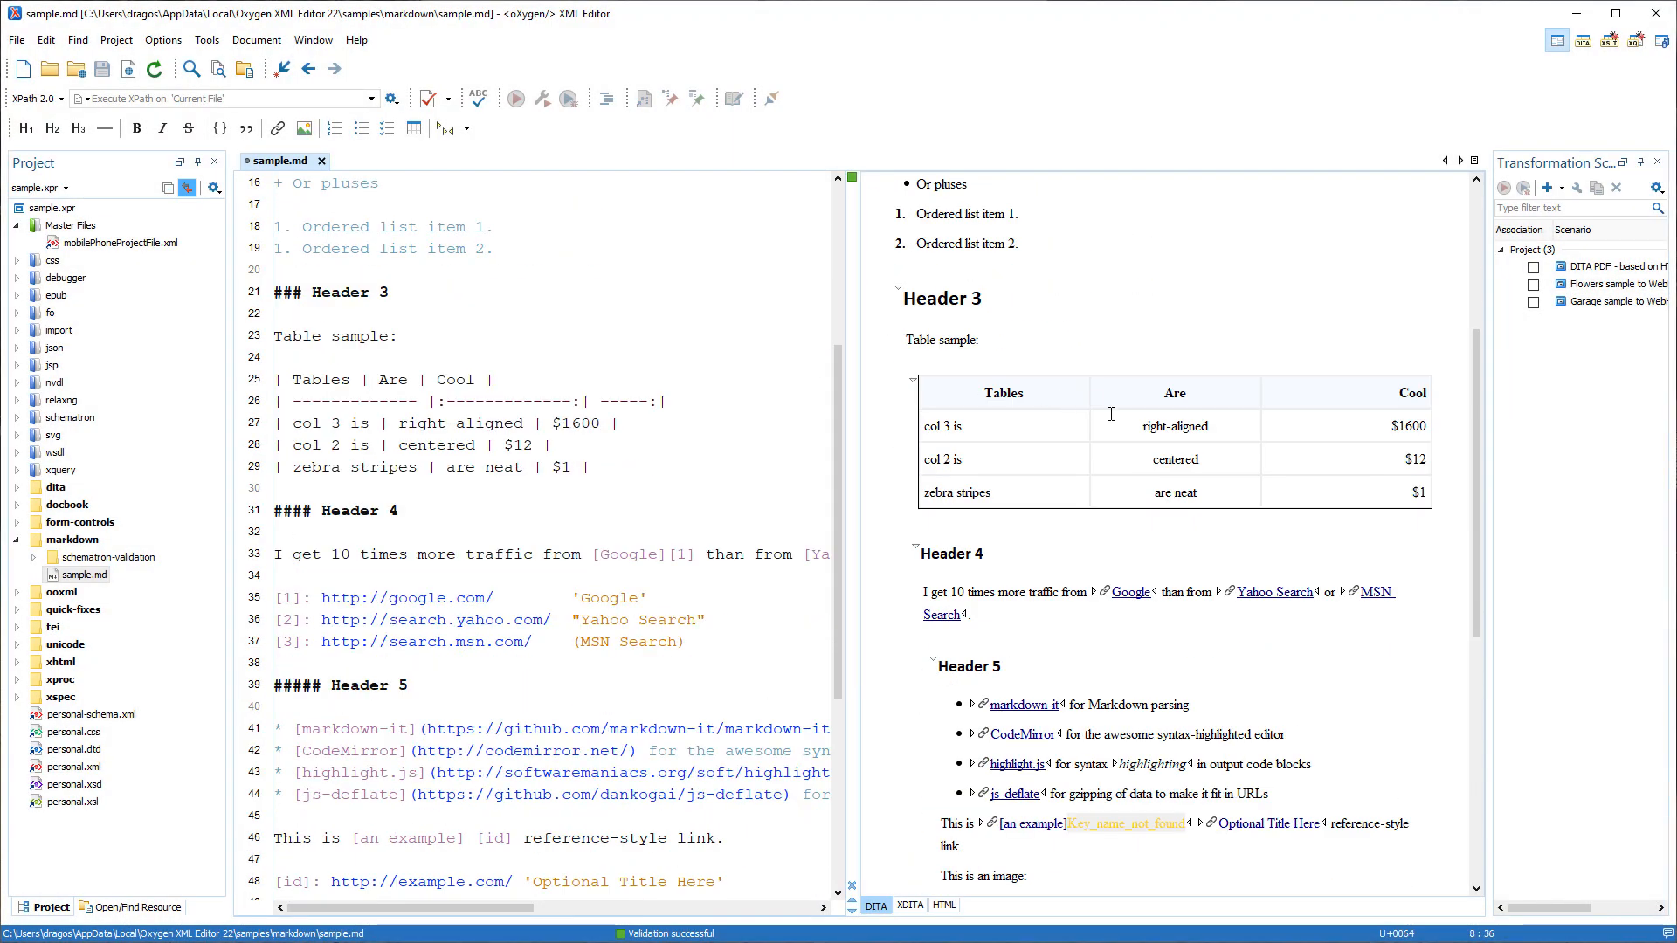
pyautogui.click(1162, 424)
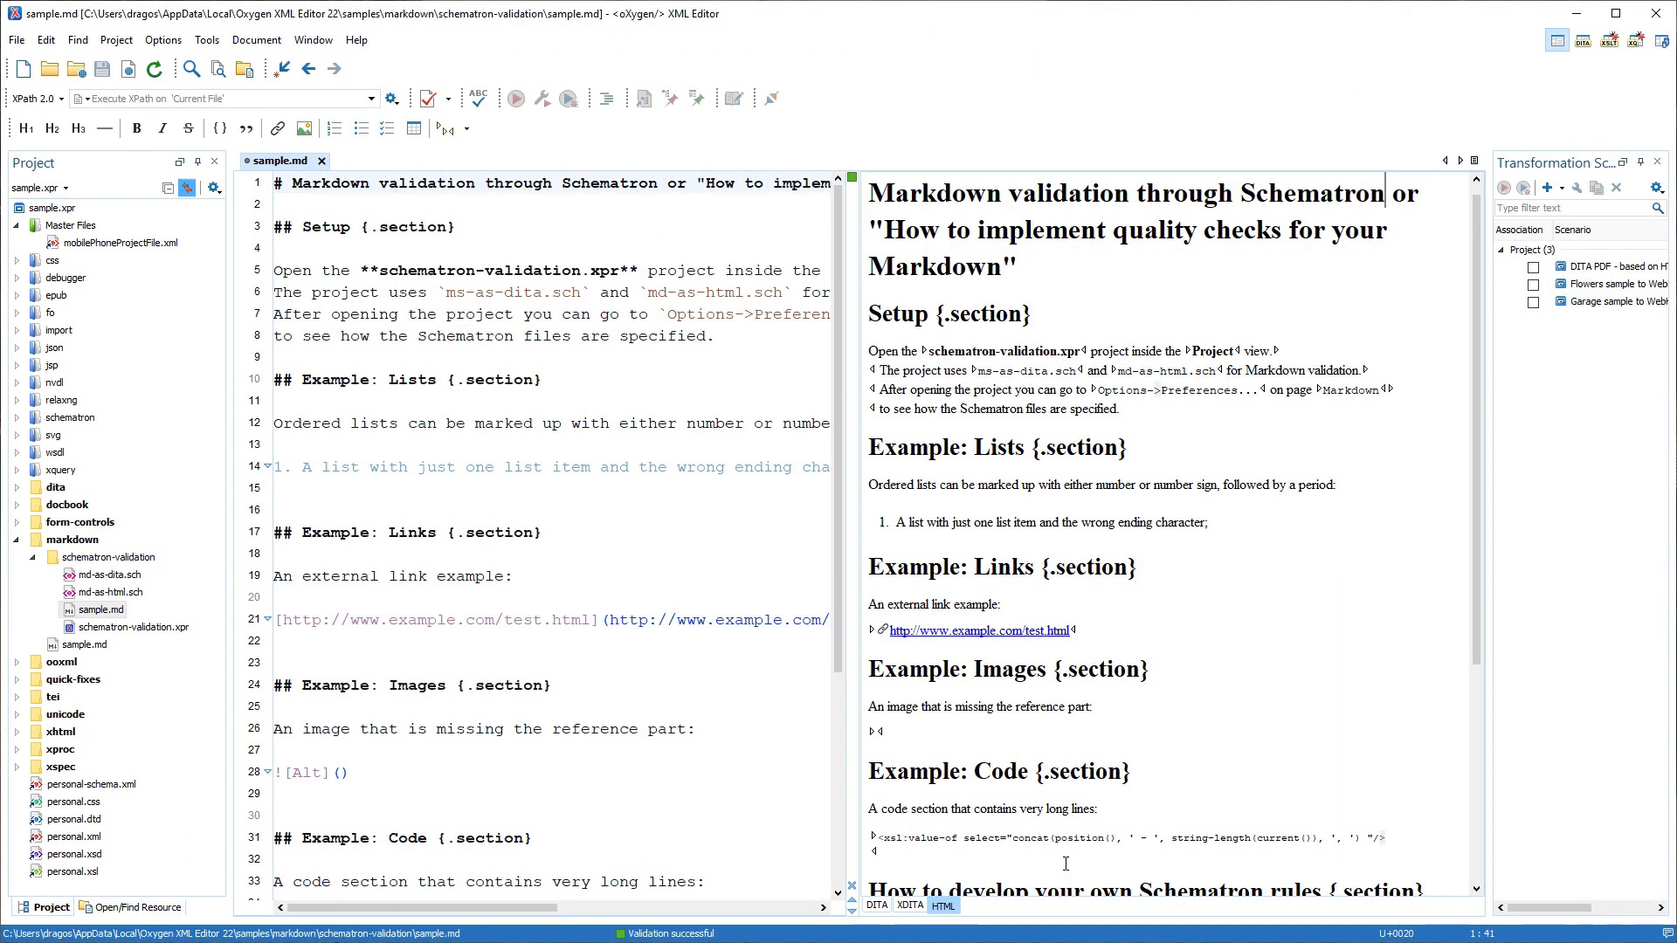
# Show the schematron-validation sample.md preview as Lightweight DITA and bring up the preview's contextual actions.
pyautogui.click(910, 905)
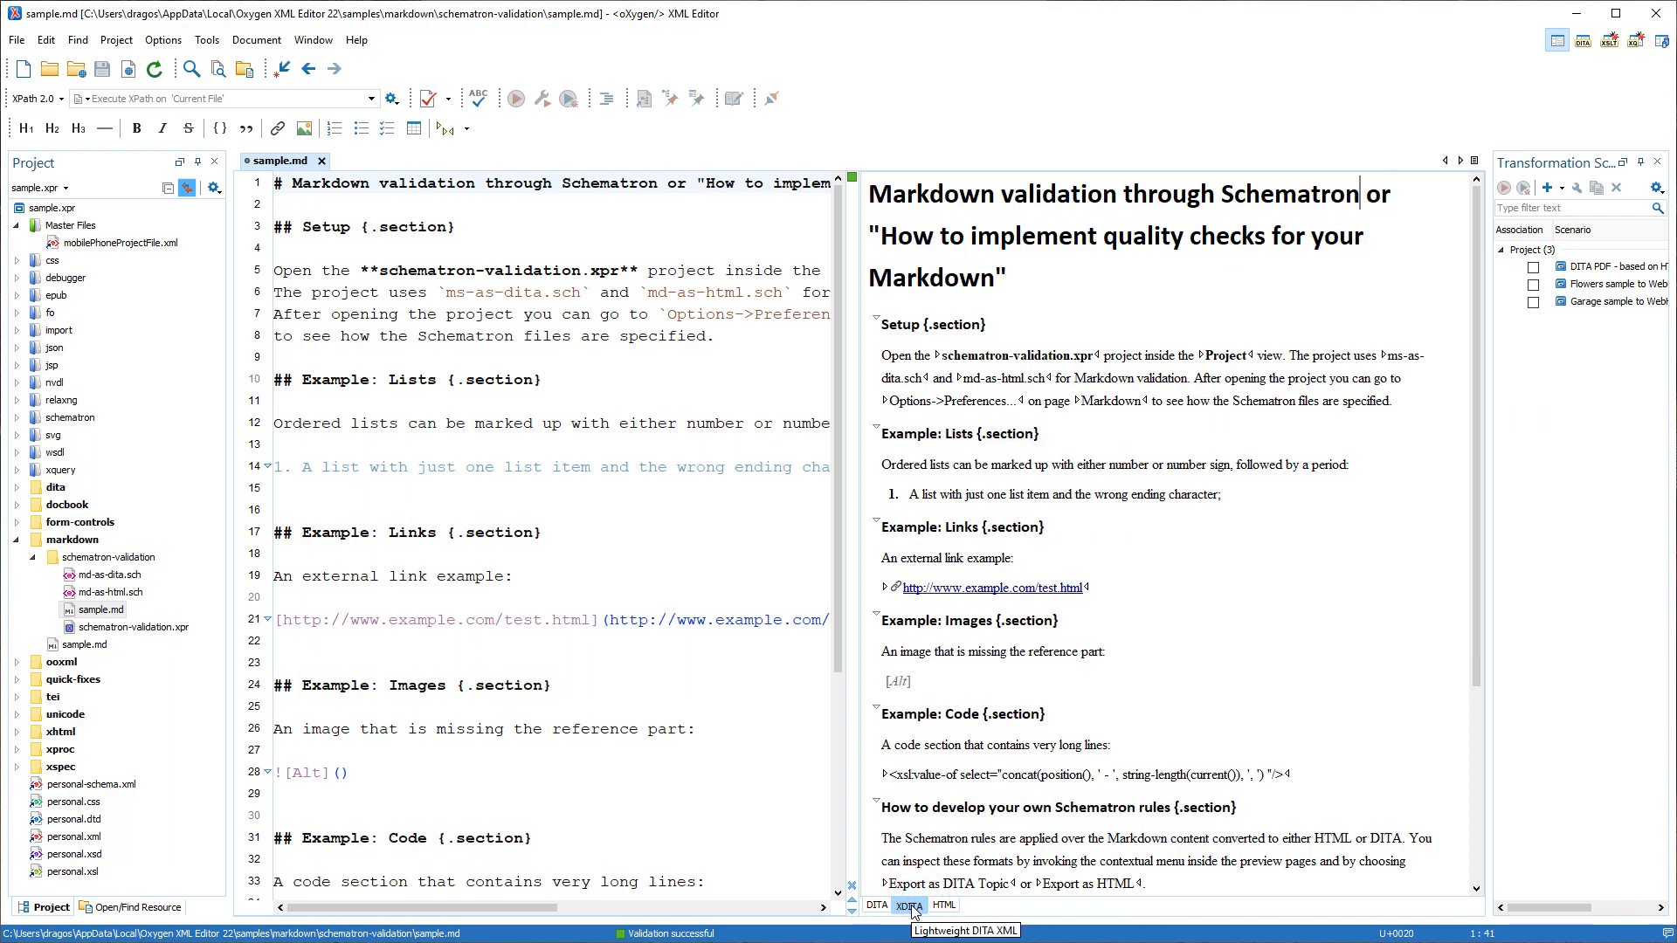
pyautogui.rightClick(1129, 661)
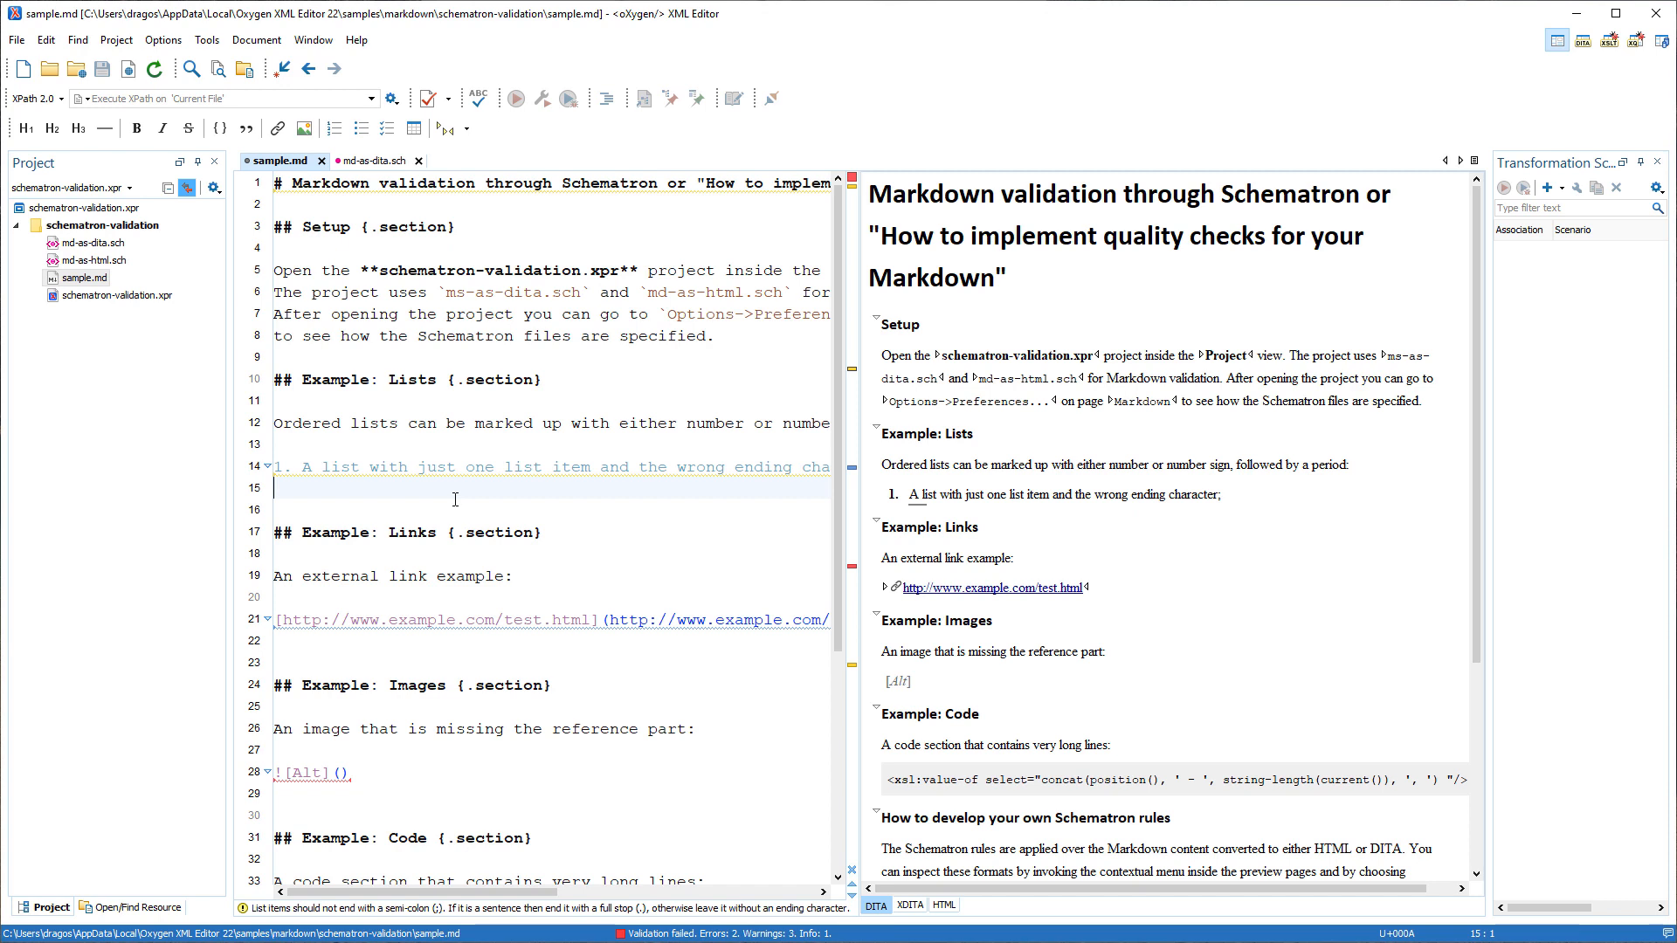
# Check the validation problems on the one-item list and the image in sample.md, and show the Markdown Schematron validation preferences.
pyautogui.moveTo(391, 474)
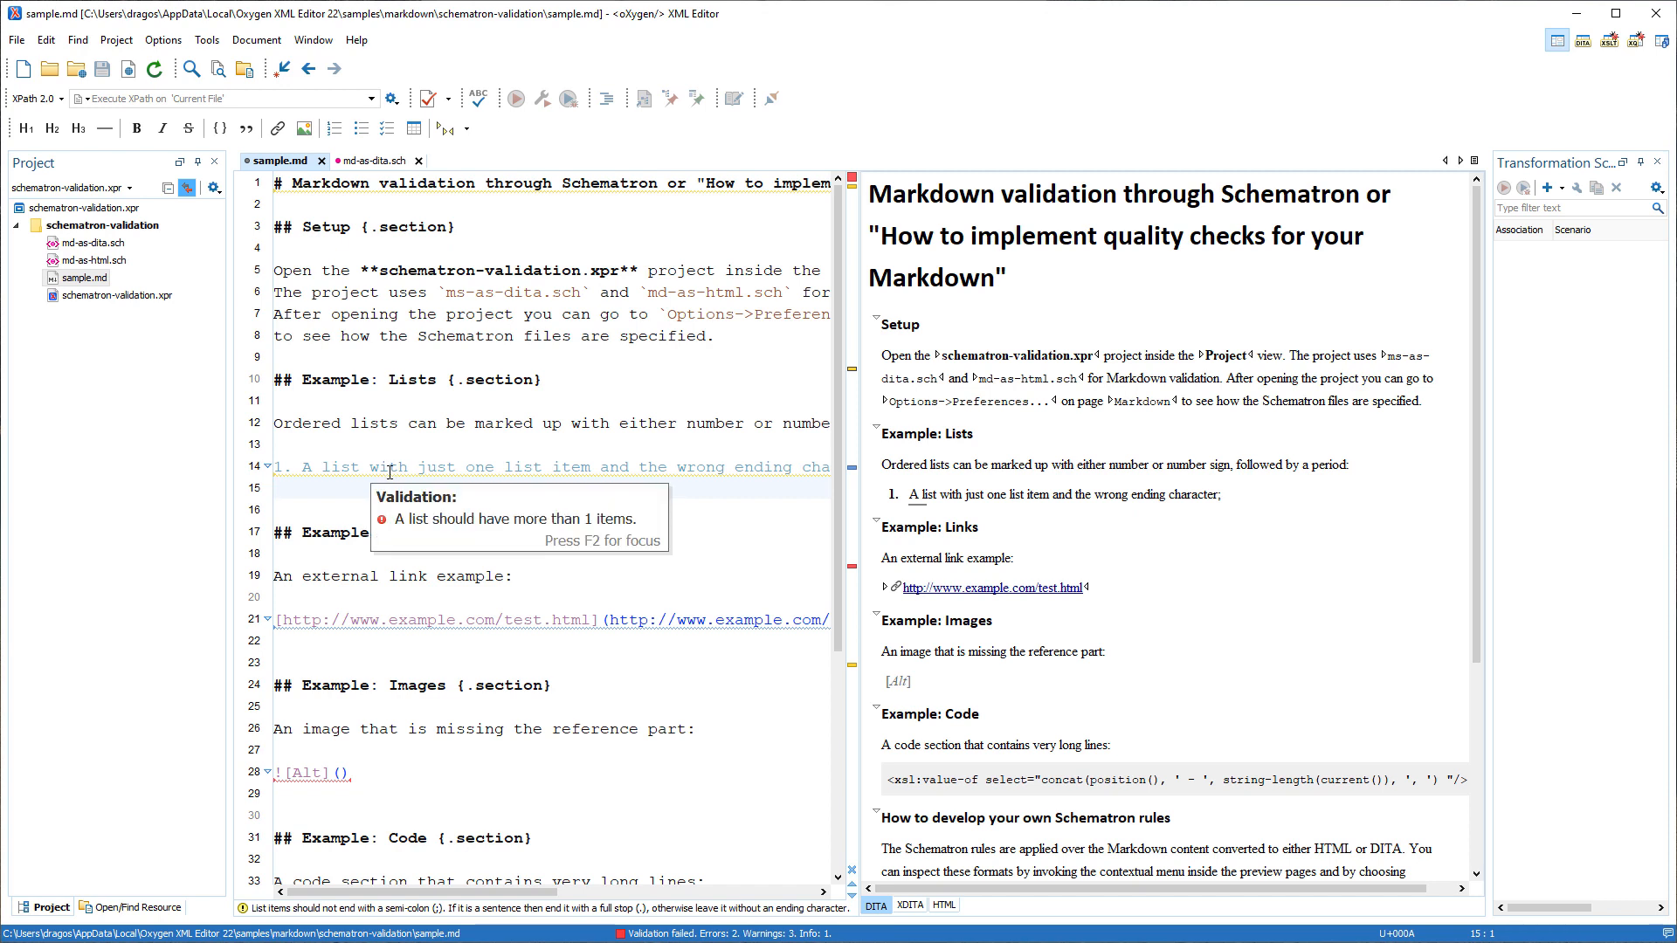
pyautogui.moveTo(307, 773)
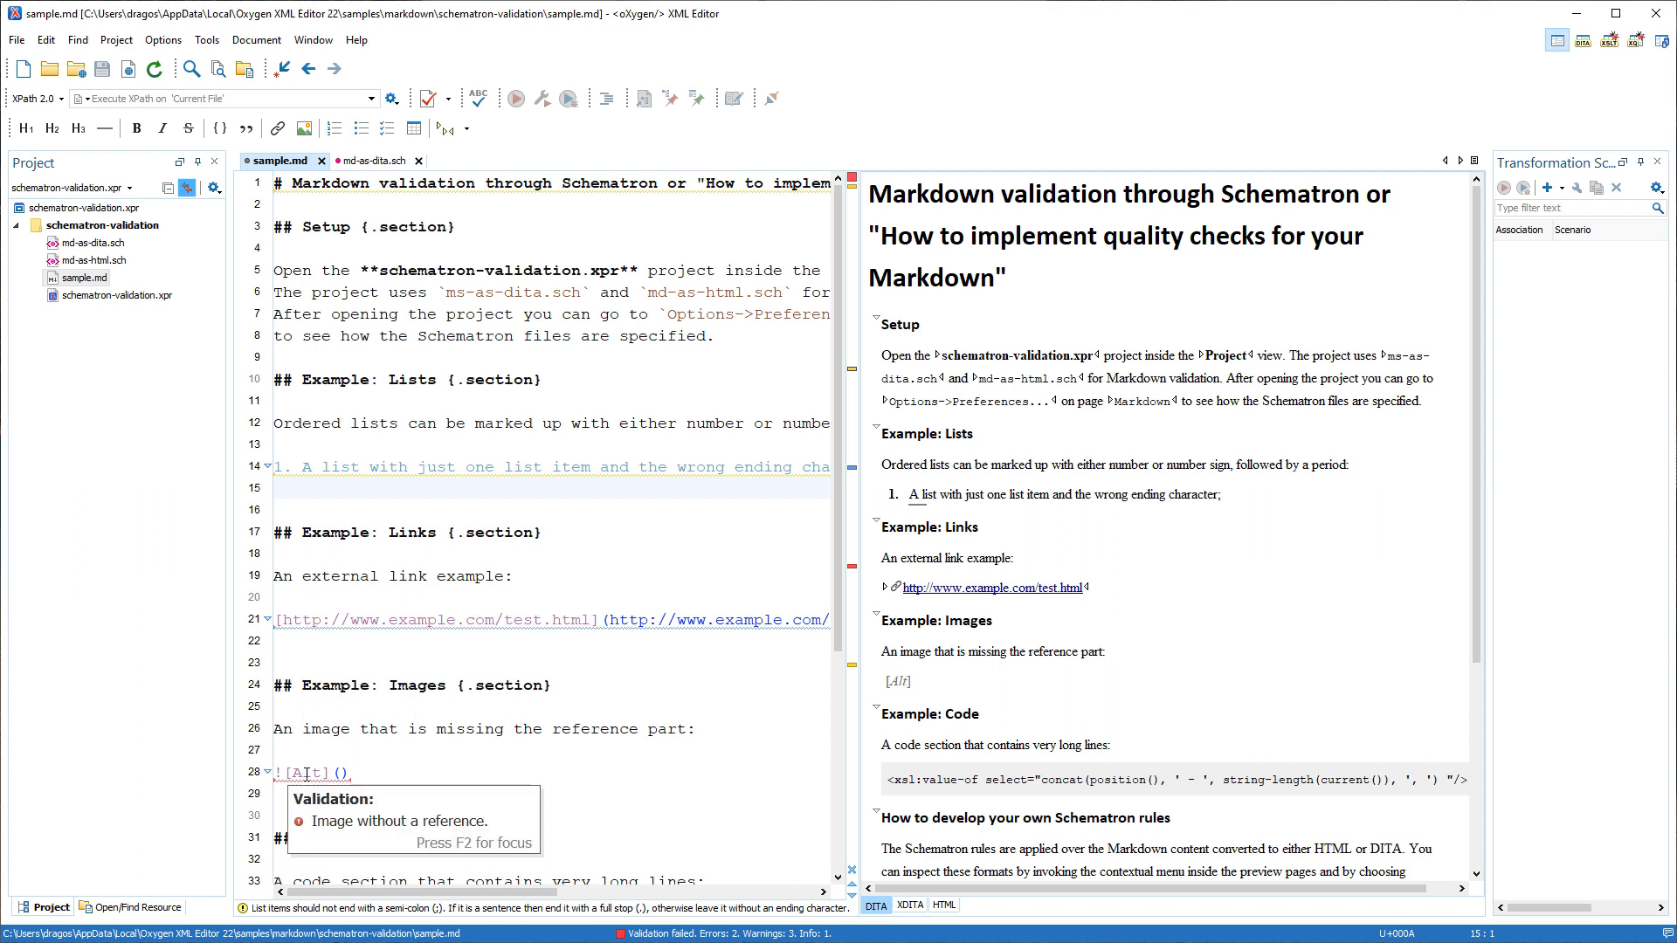
pyautogui.click(164, 40)
pyautogui.click(179, 63)
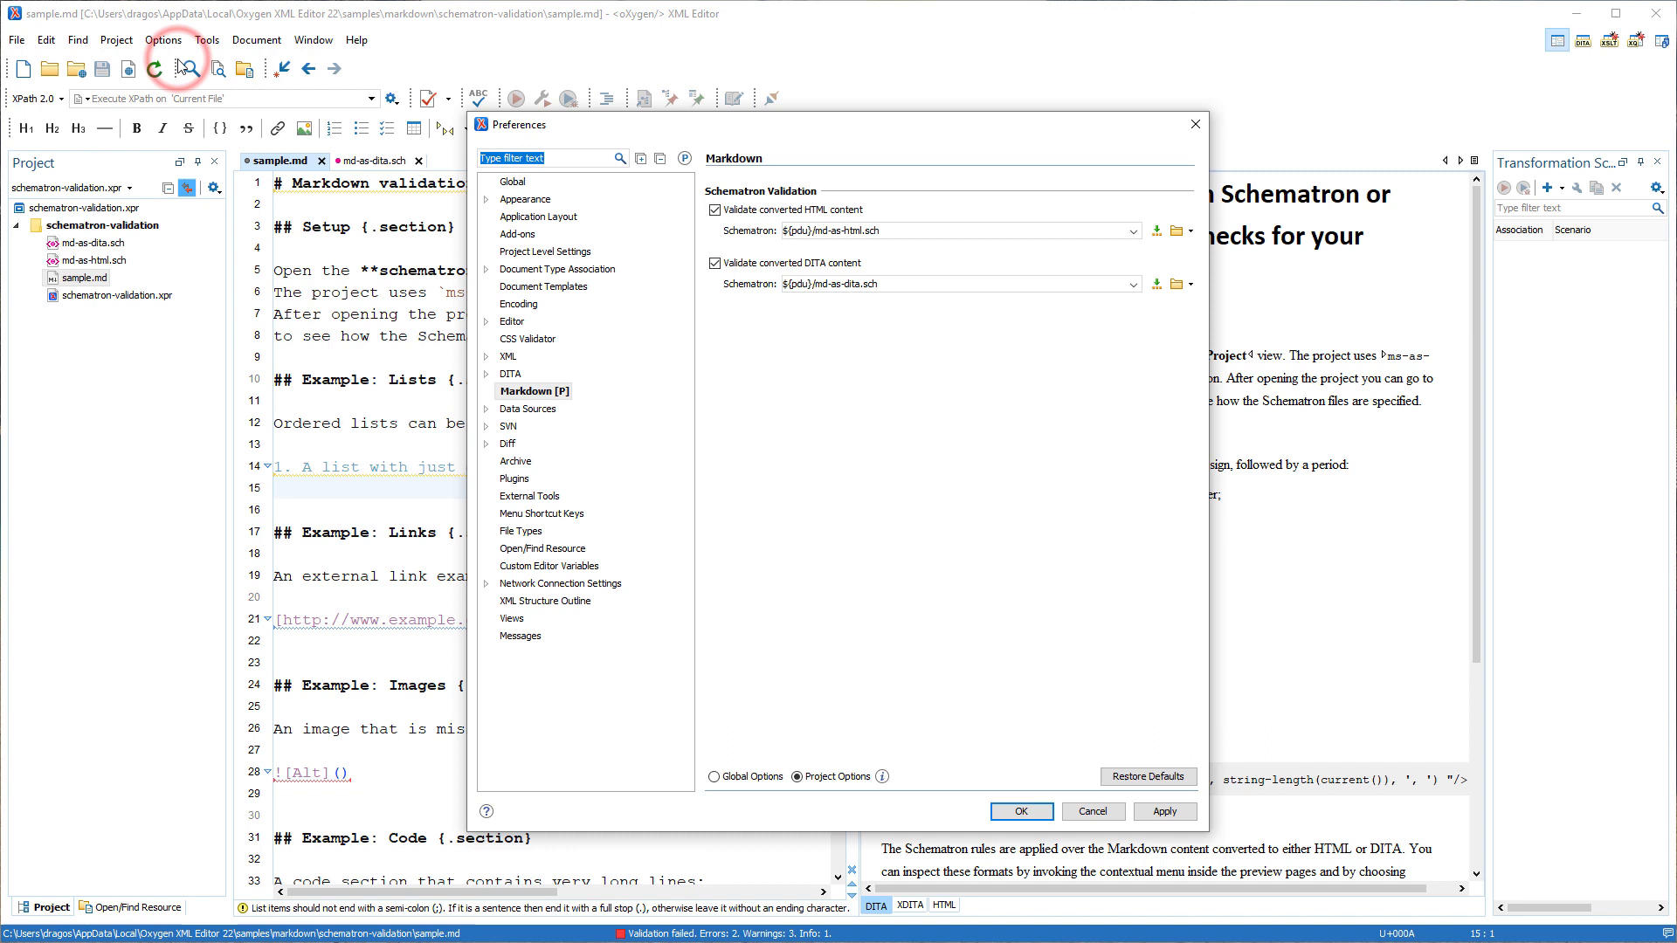
pyautogui.click(522, 392)
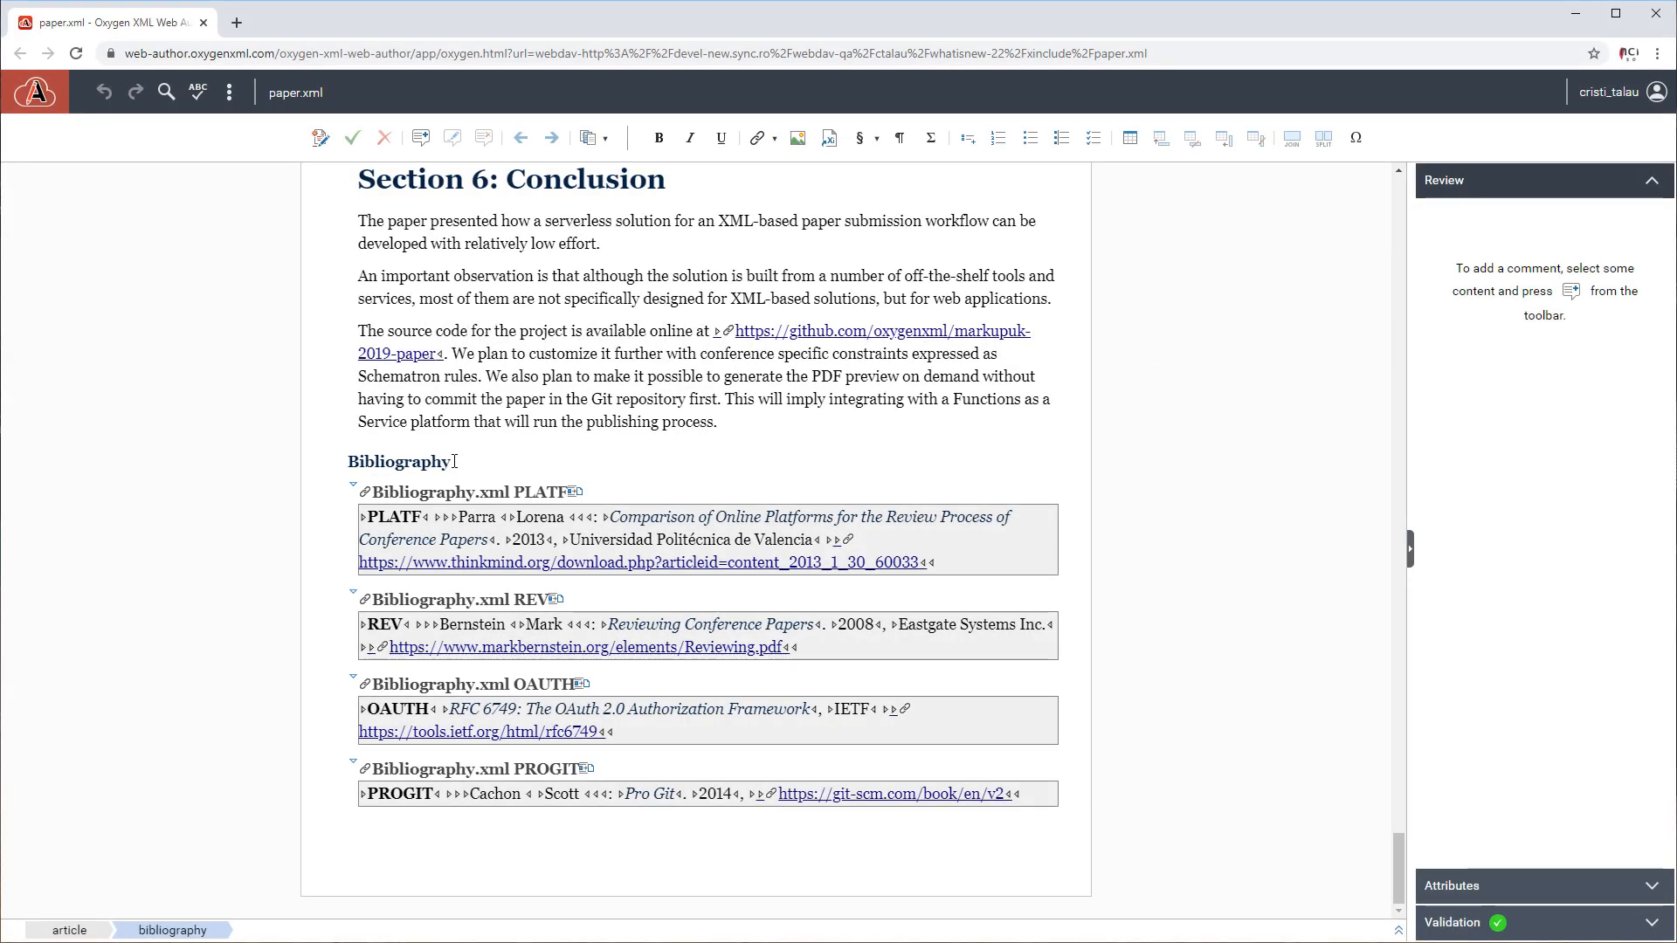
# Insert an XInclude of the DB5SPEC entry from Bibliography.xml into the Bibliography section of paper.xml.
pyautogui.click(829, 140)
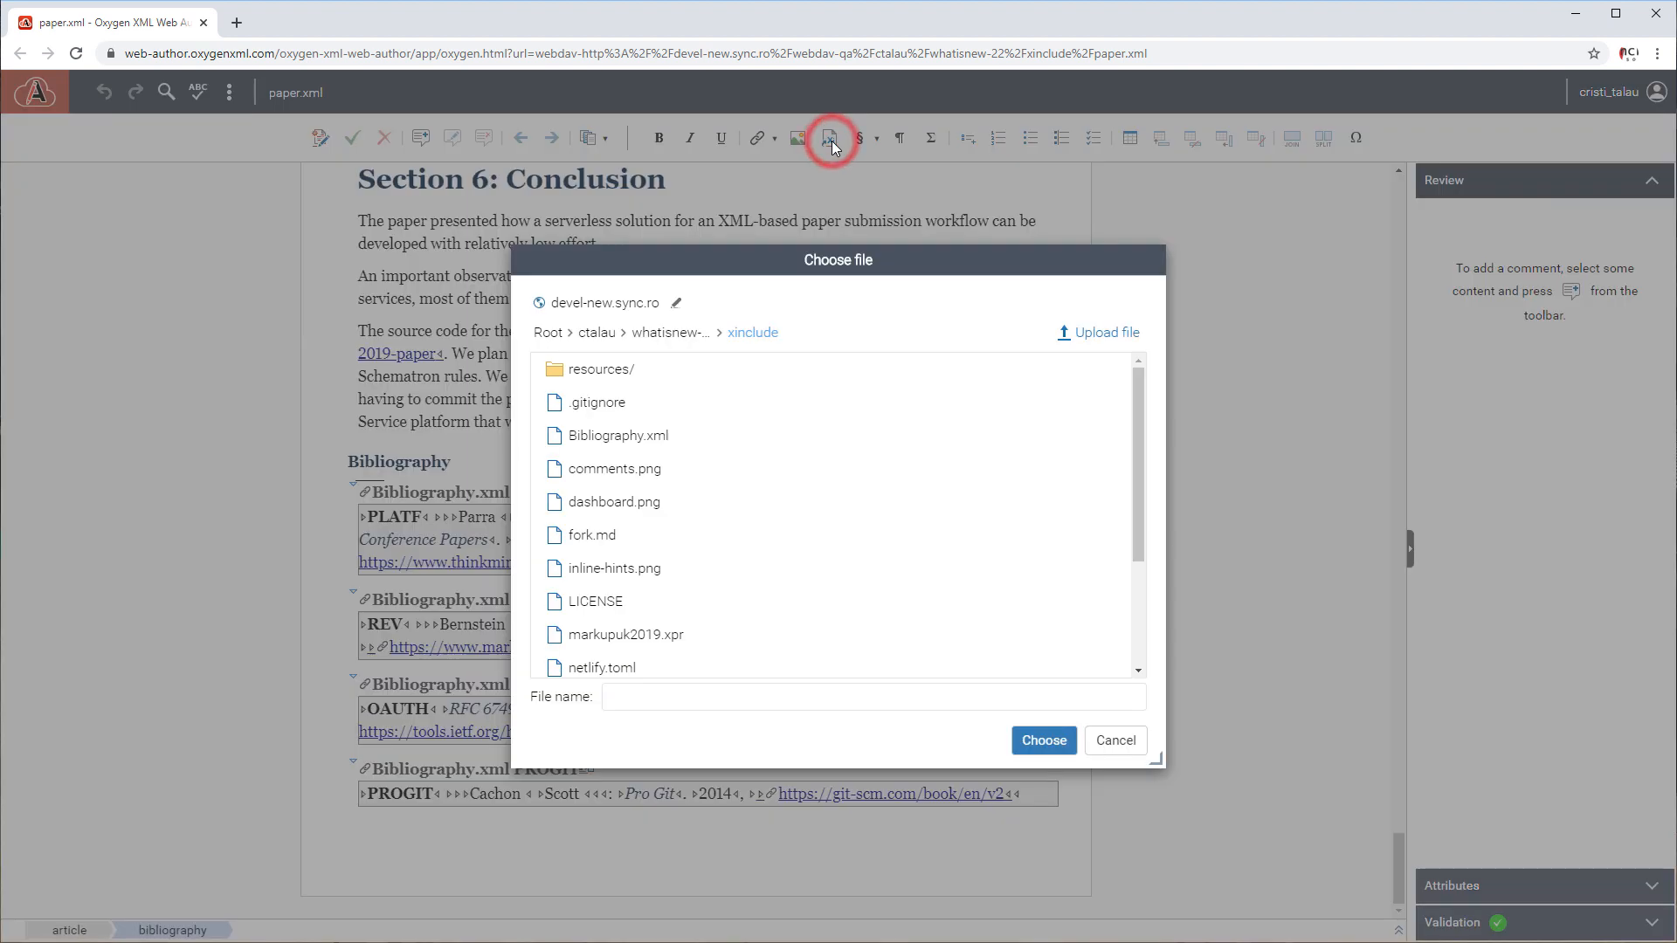
pyautogui.click(633, 437)
pyautogui.click(1042, 741)
pyautogui.scroll(-4, 1042, 747)
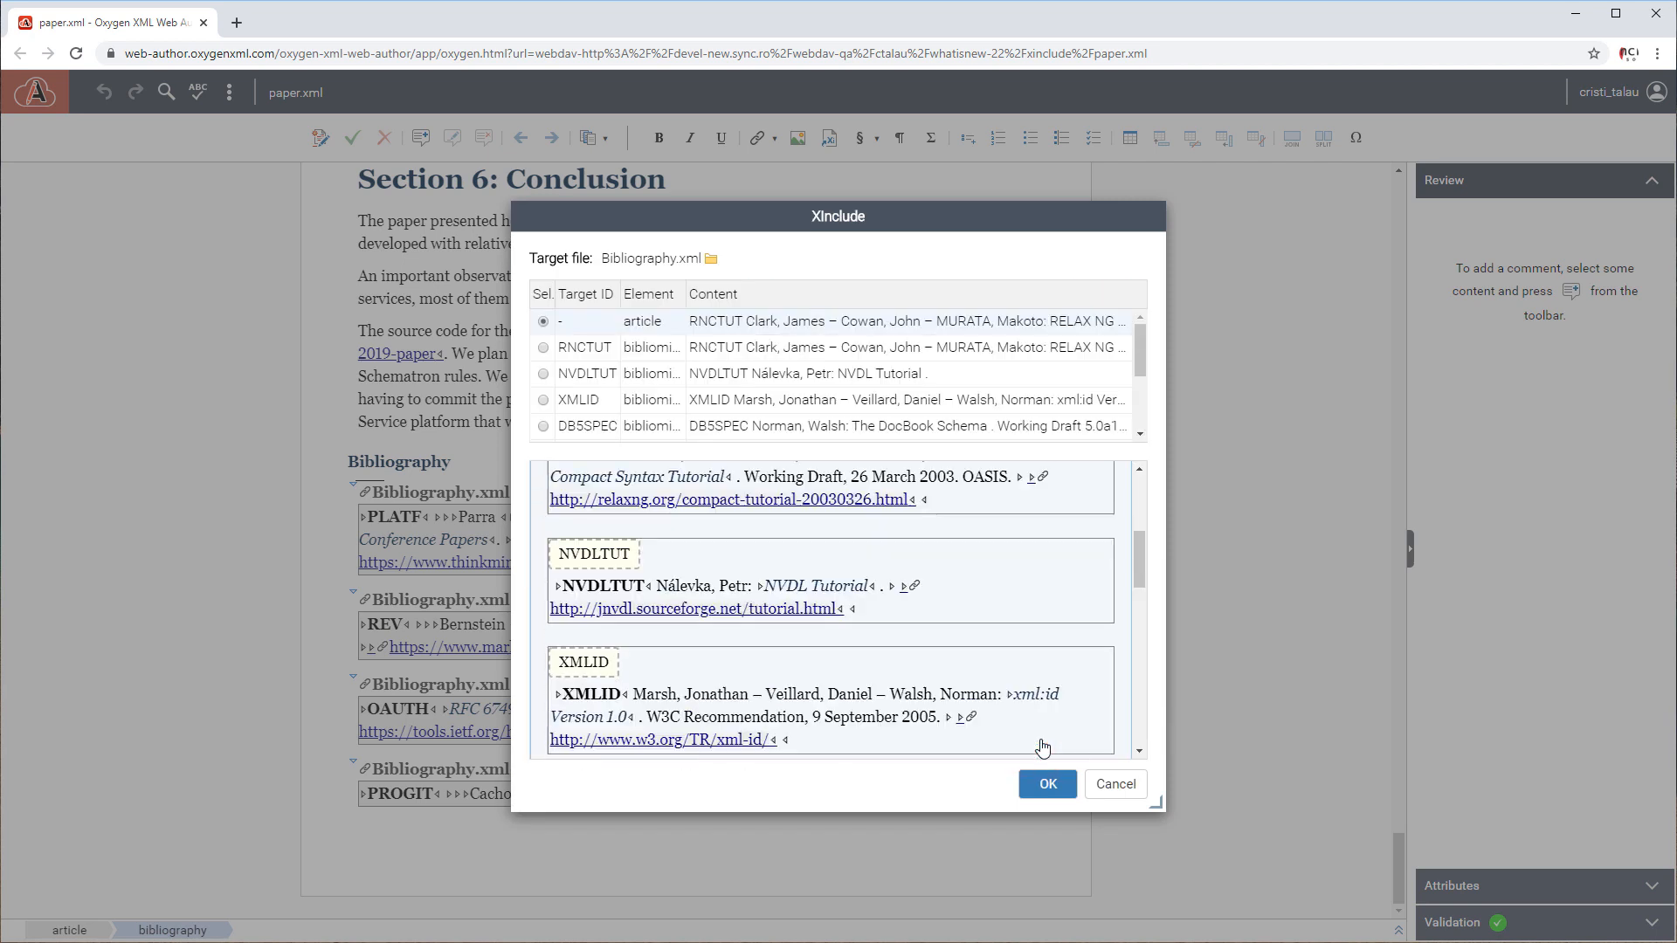
pyautogui.scroll(-2, 1042, 747)
pyautogui.click(633, 545)
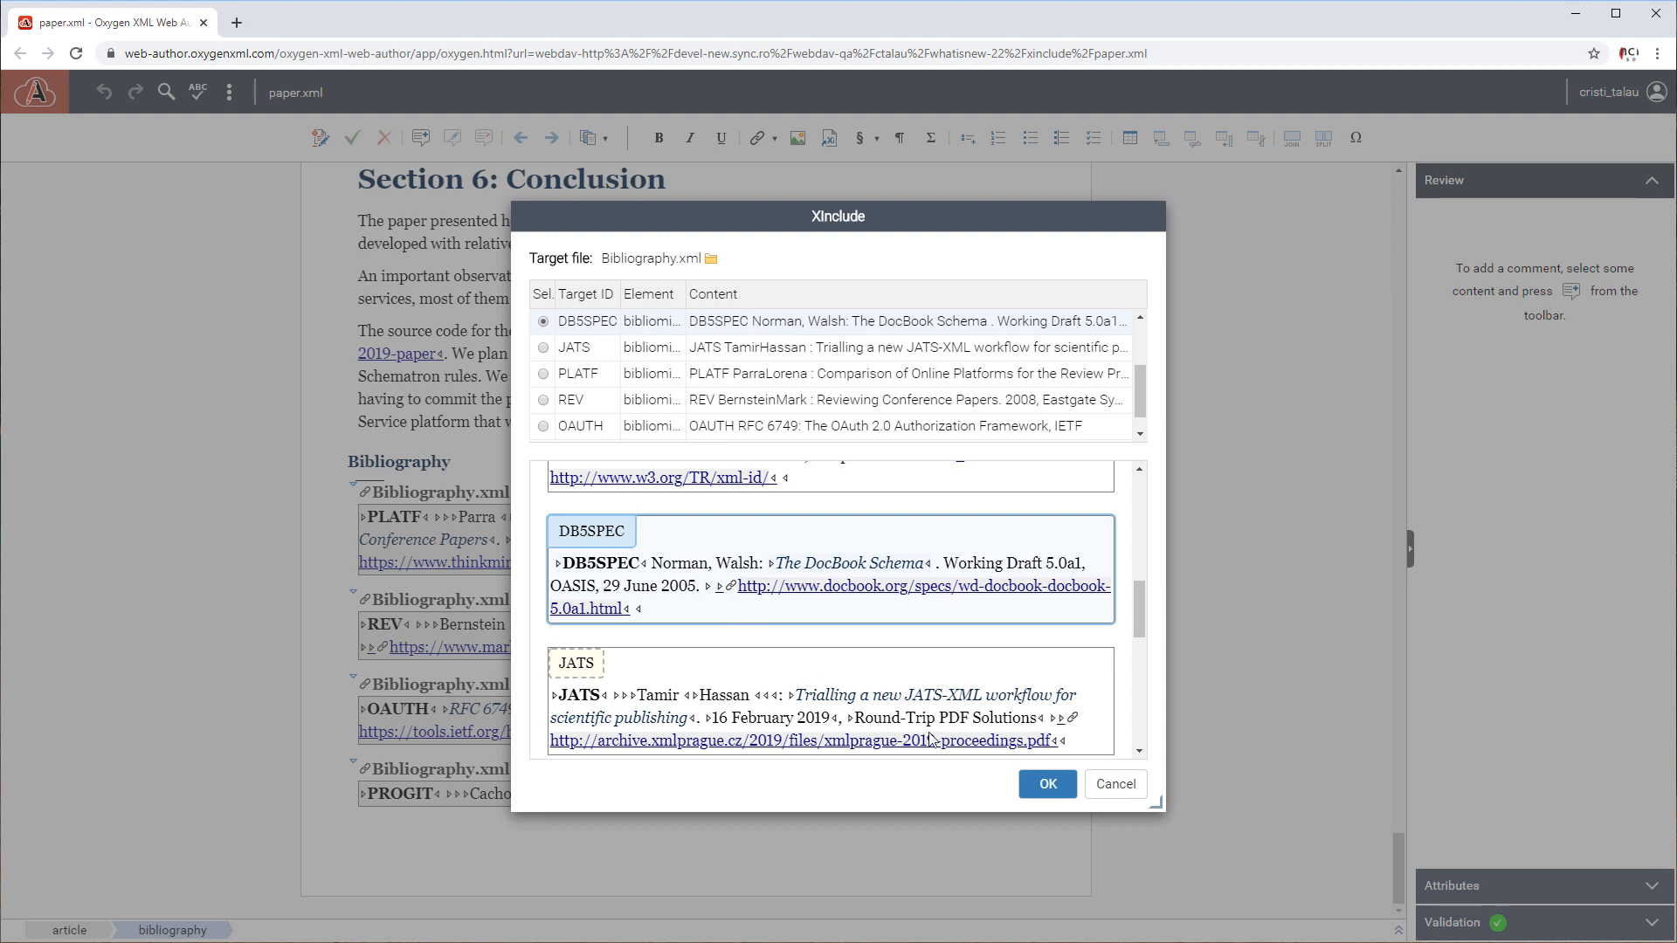
pyautogui.click(1041, 786)
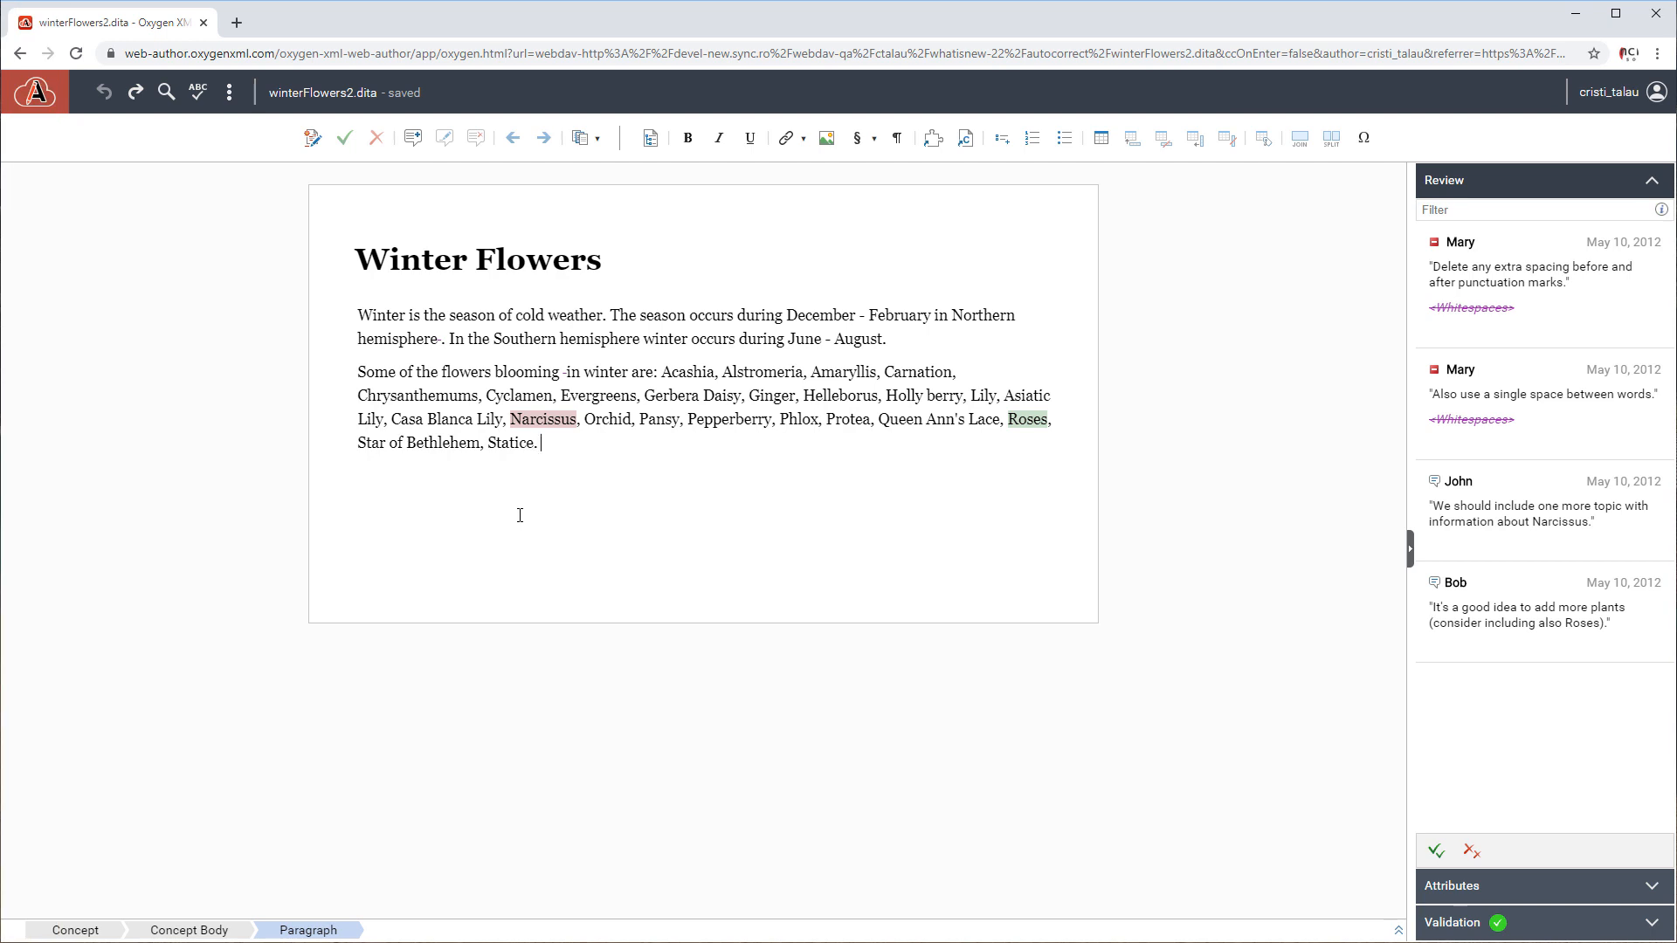
# Add a note after the last paragraph of winterFlowers2.dita reading "There are flowers that bloom twice a year. Some examples include:".
pyautogui.press('Return')
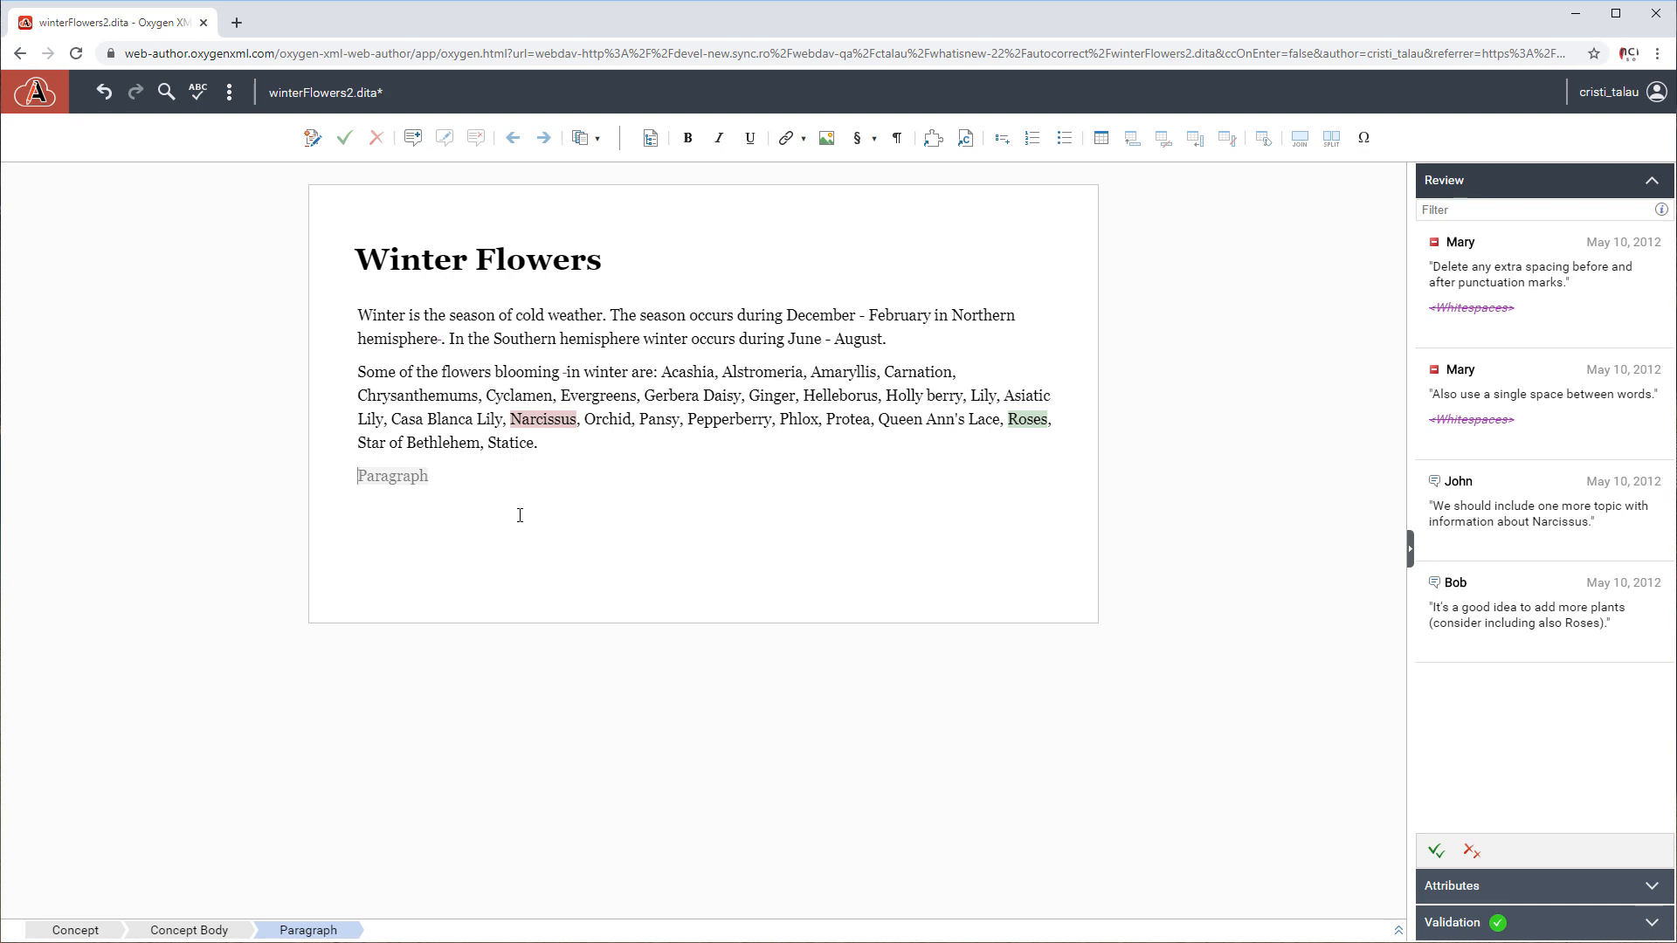
pyautogui.write('Note:')
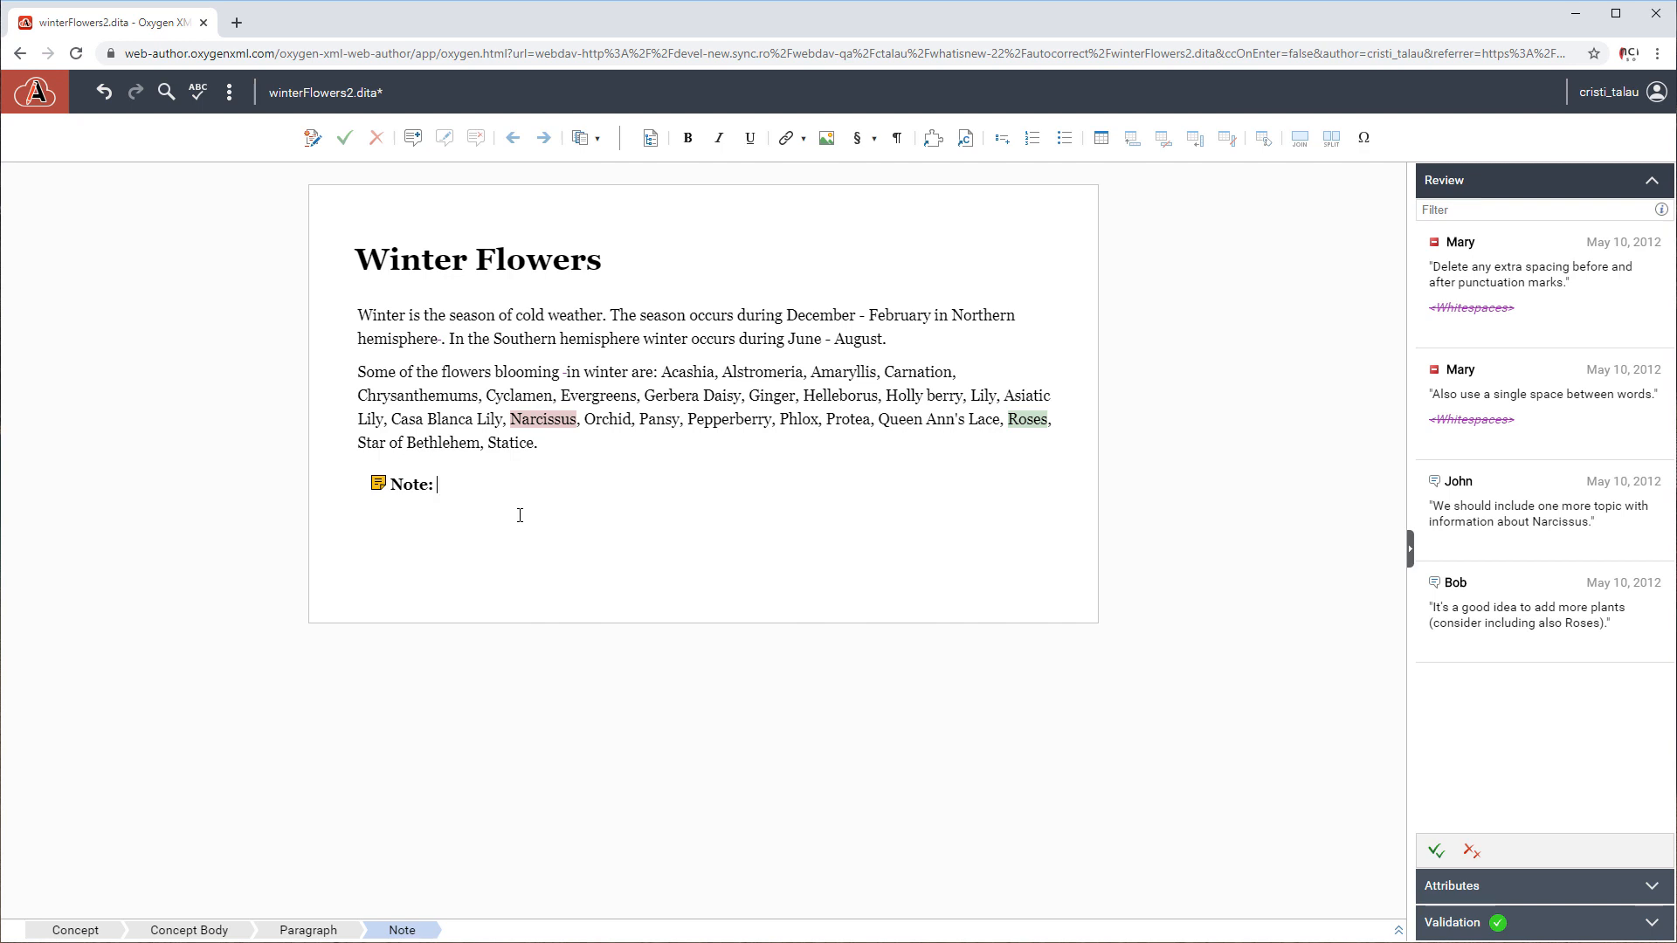
pyautogui.write('There are flowers that bloom twice a year. Some examples include:')
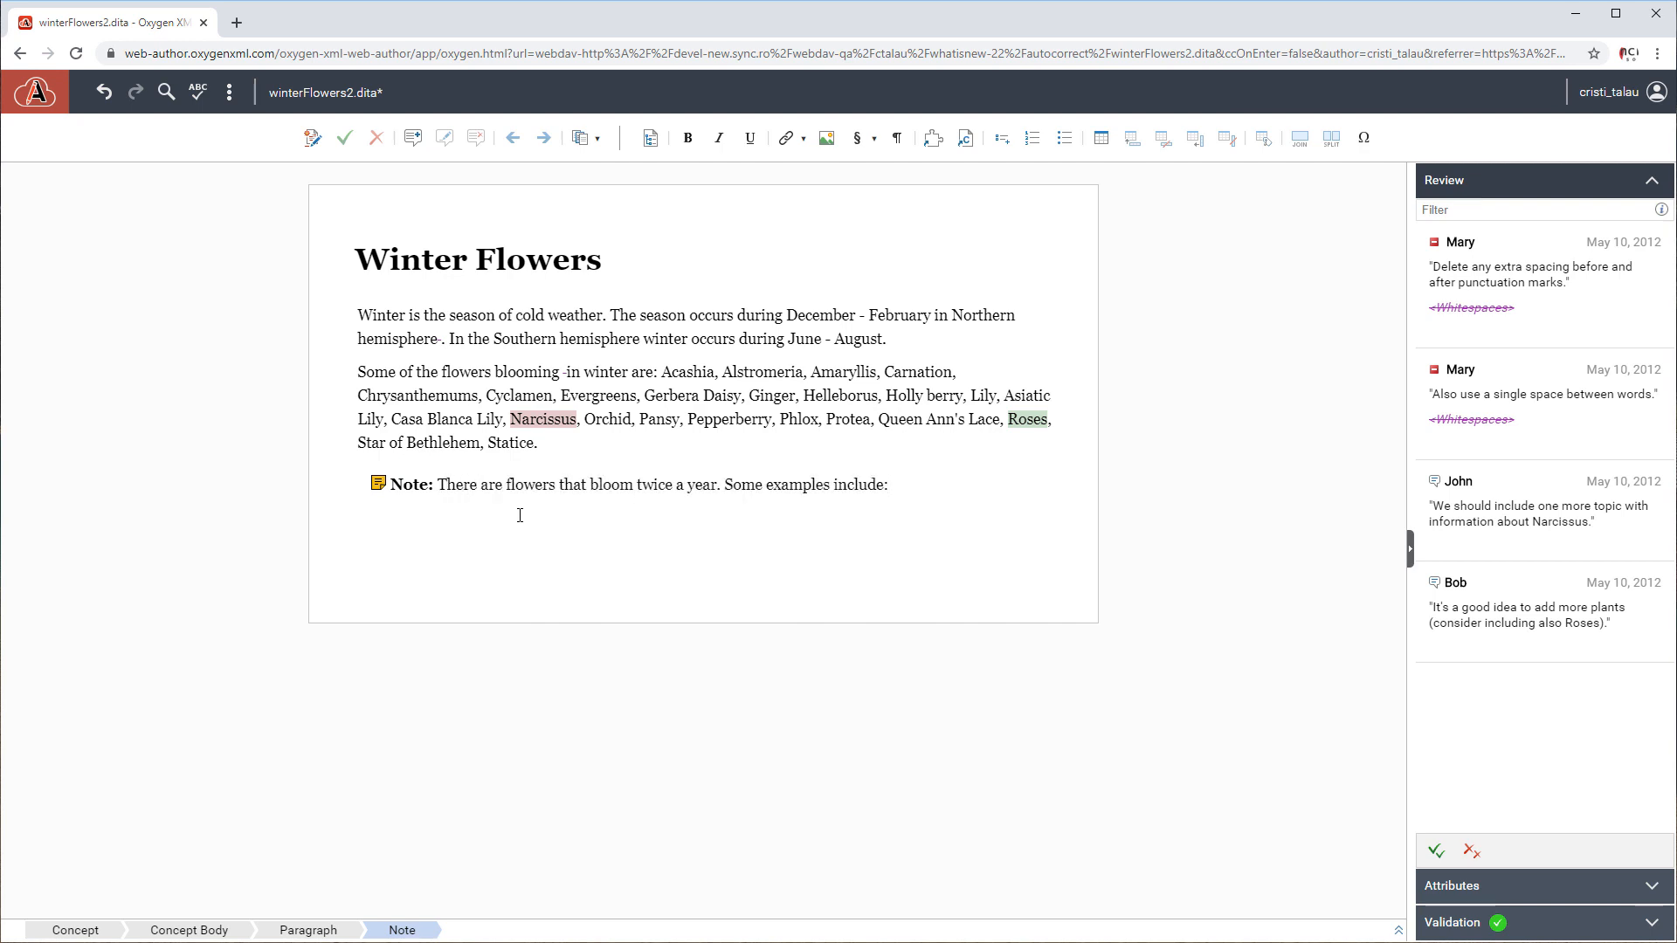
# Add a bulleted list inside the note with the item "Echinaceea" and start a second item with "S".
pyautogui.press('Return')
pyautogui.write('-')
pyautogui.press('space')
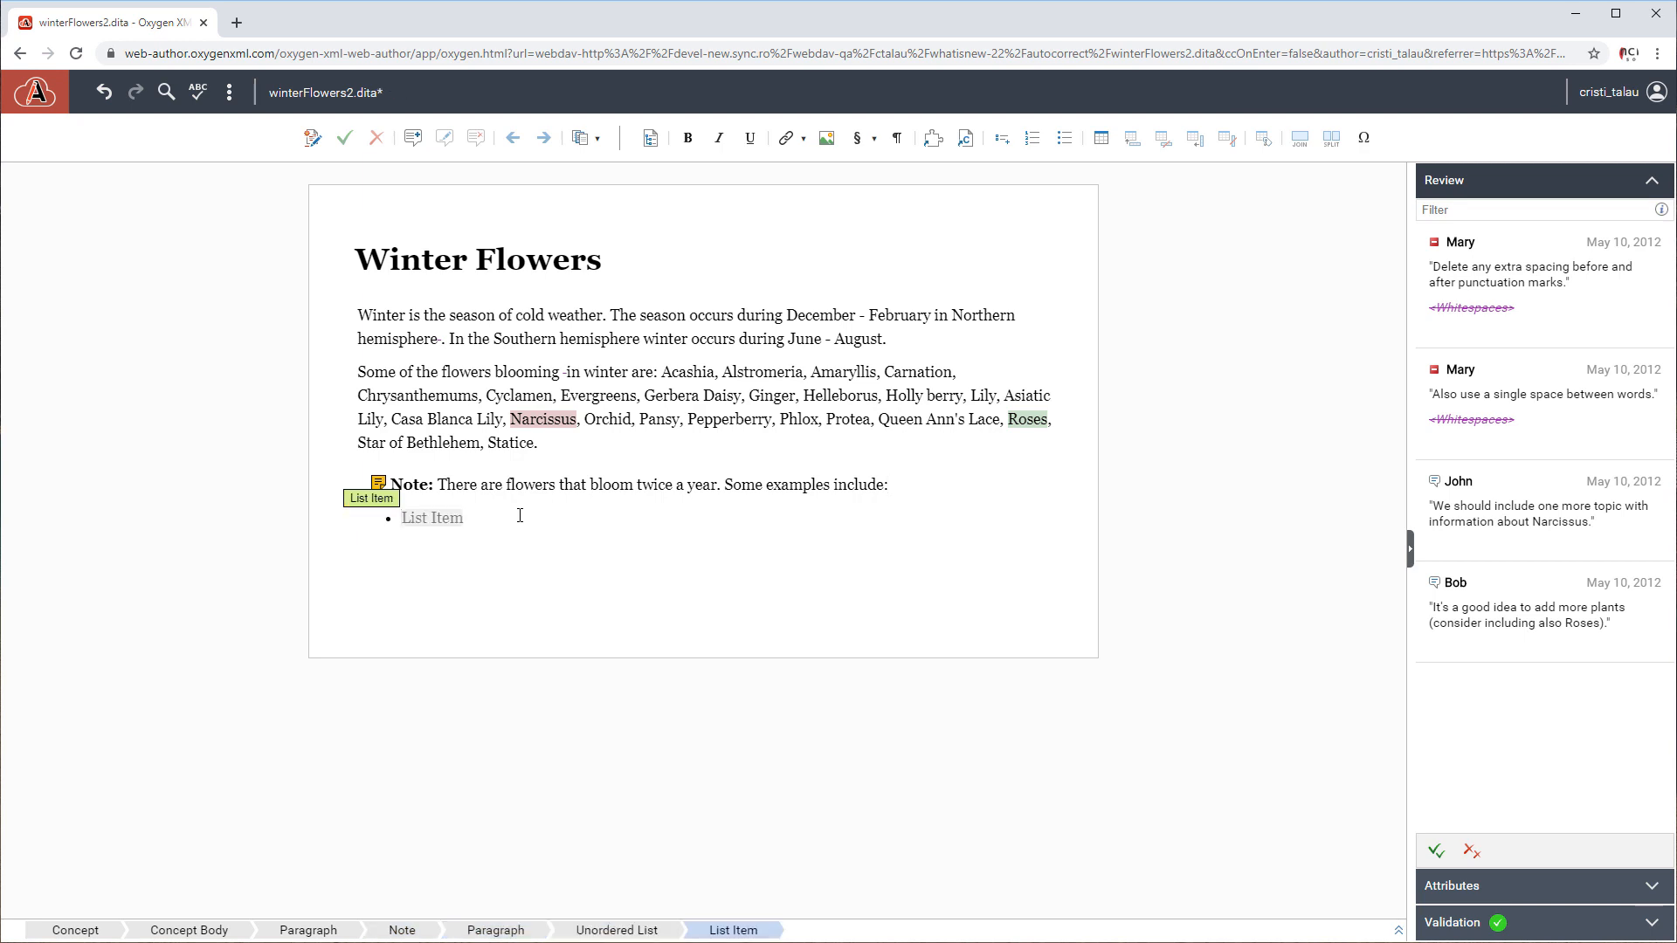
pyautogui.write('Echinaceea')
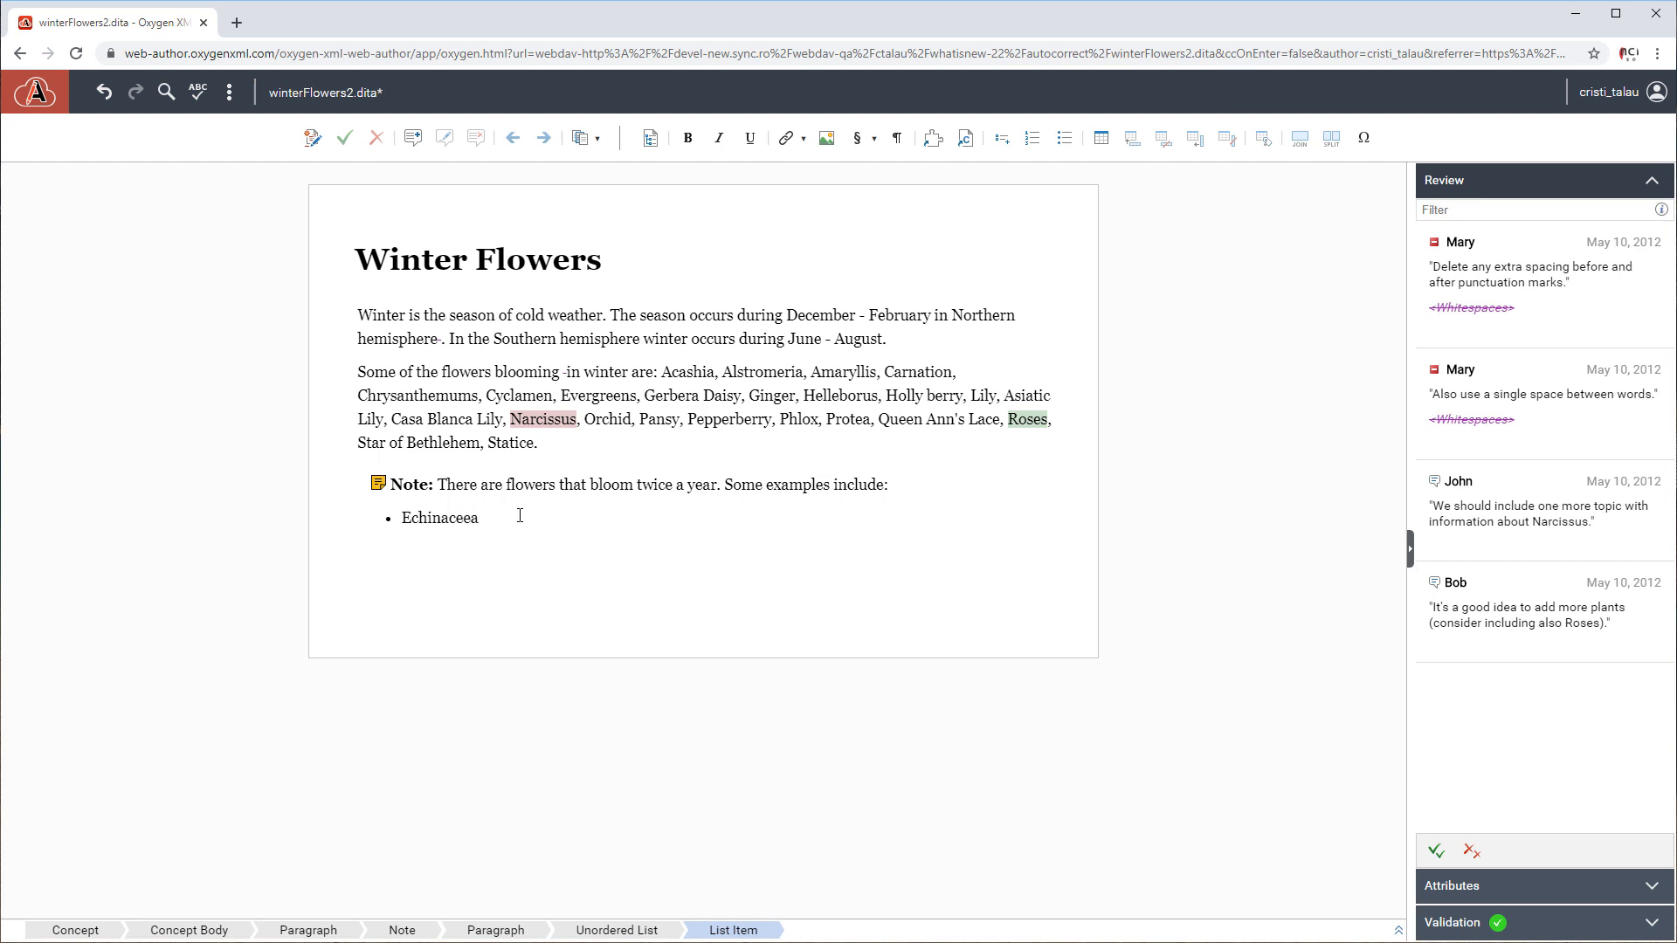
pyautogui.press('Return')
pyautogui.write('S')
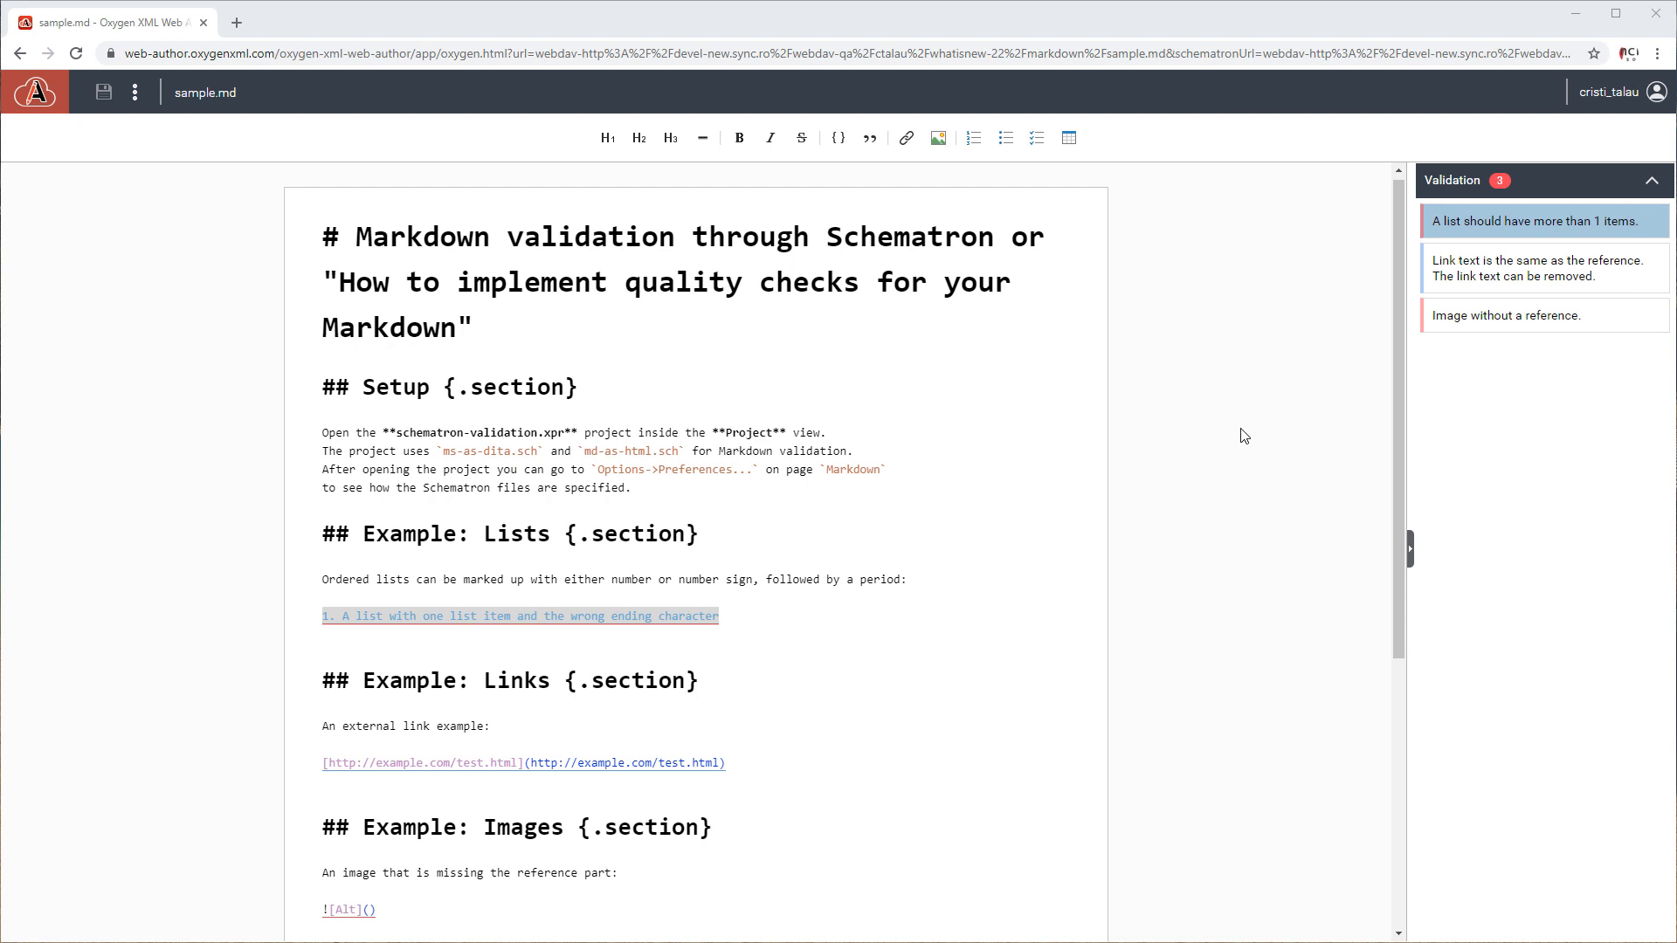
# Check the validation problems on the external link and the image in sample.md in Web Author.
pyautogui.click(1463, 279)
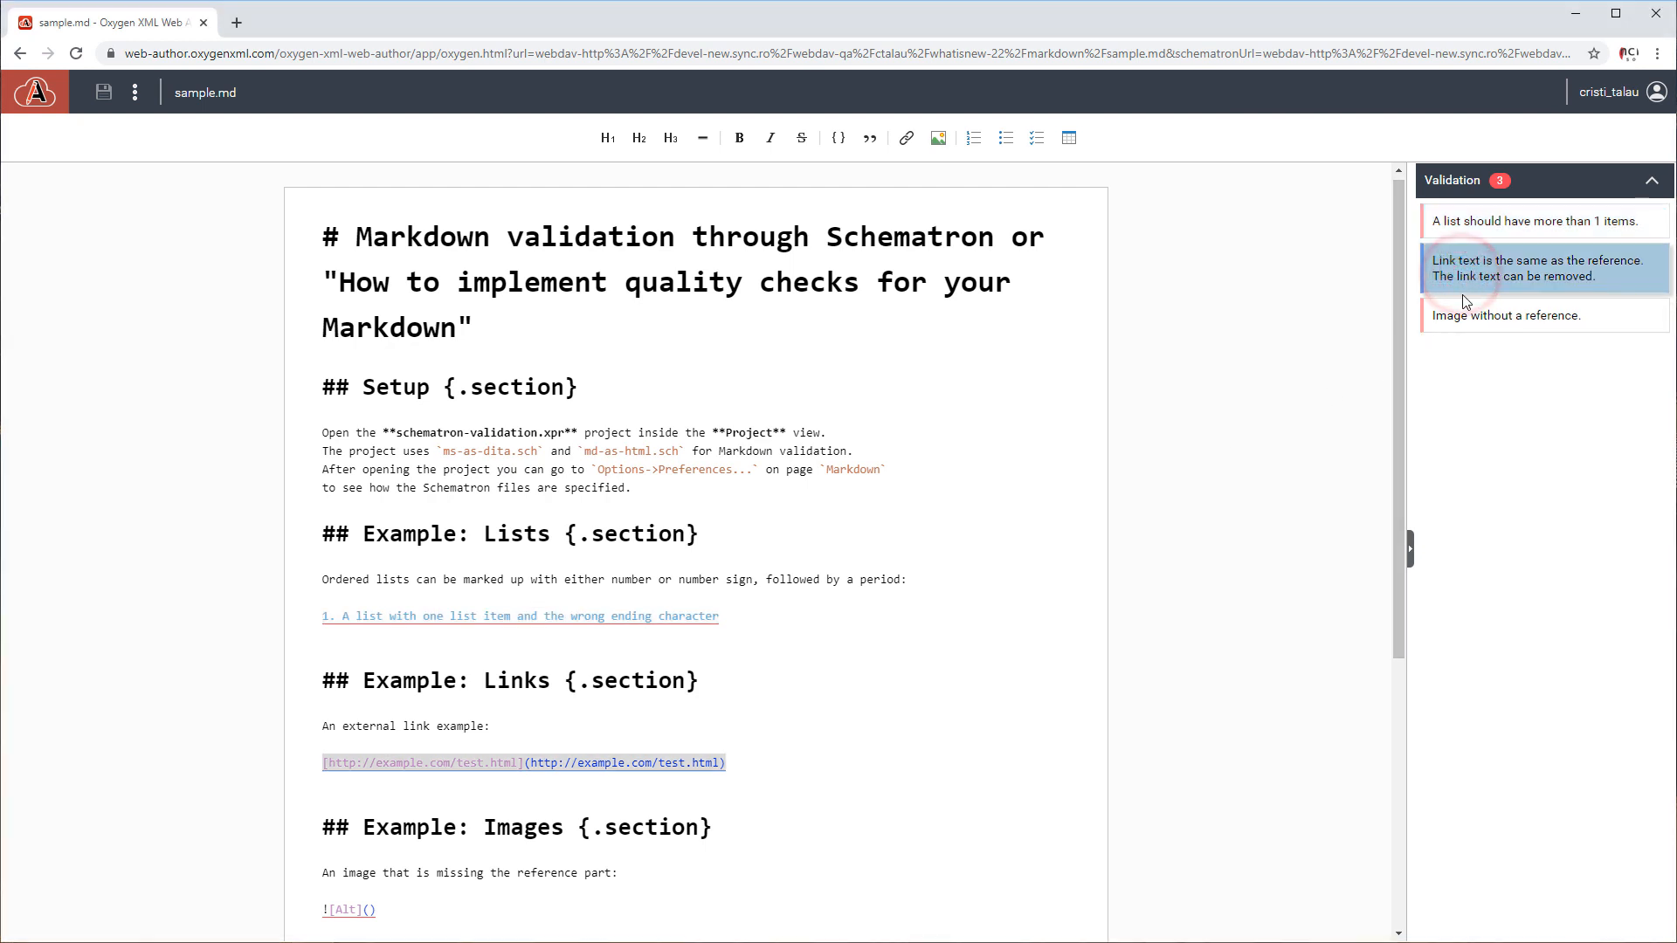
pyautogui.click(1464, 317)
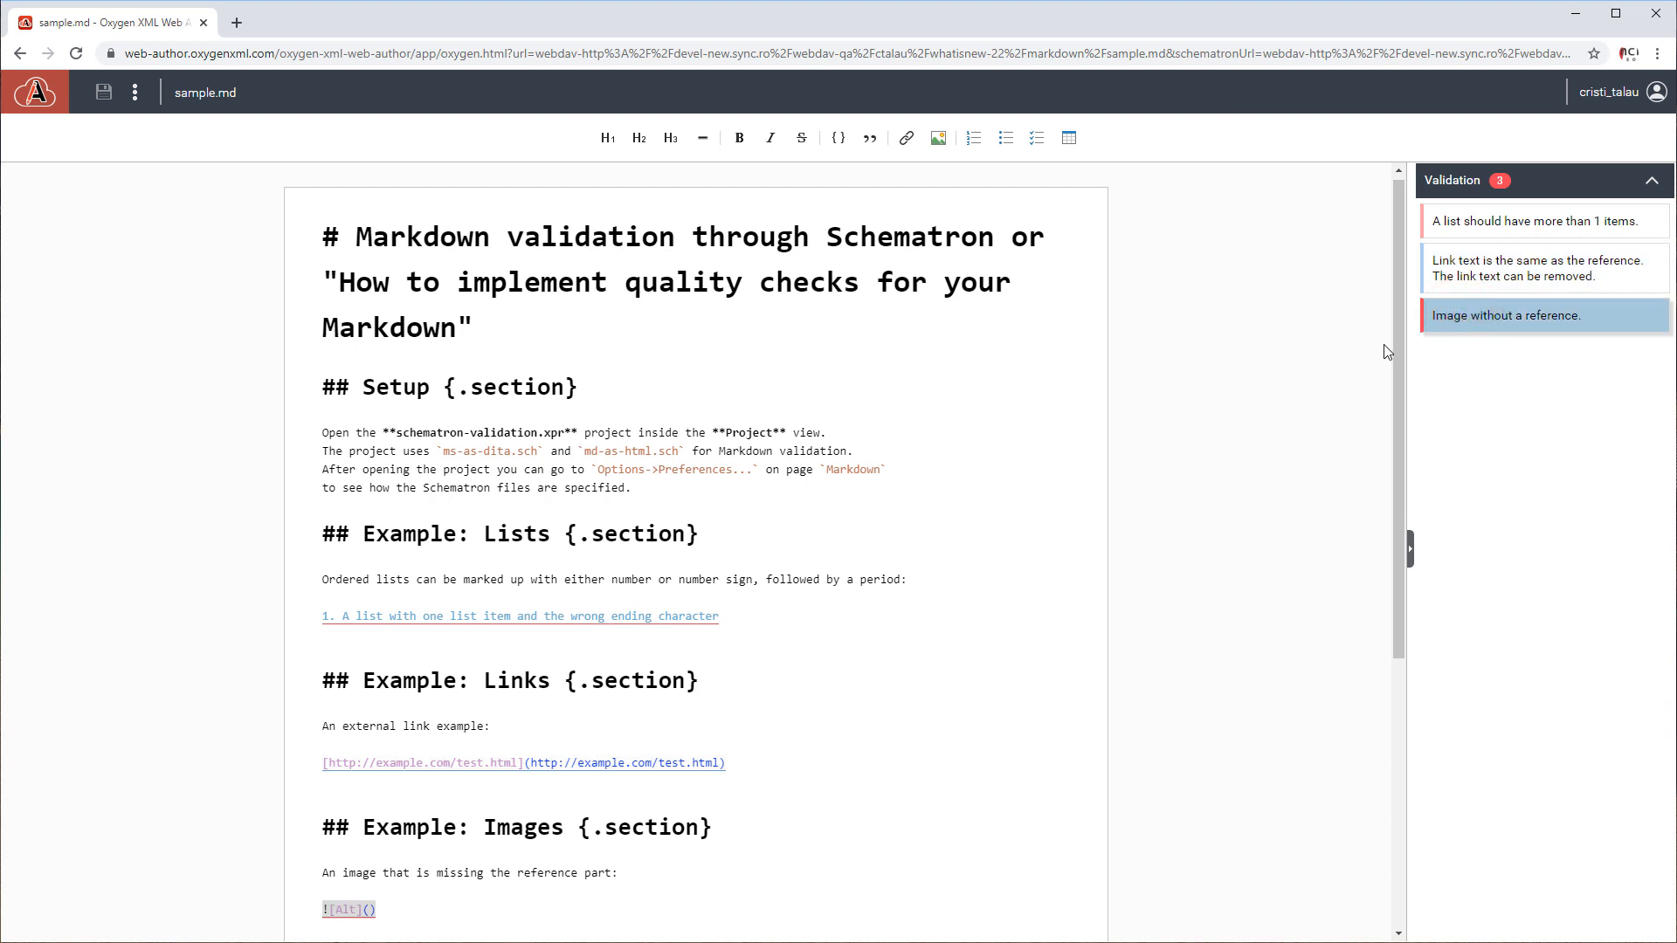
pyautogui.moveTo(492, 616)
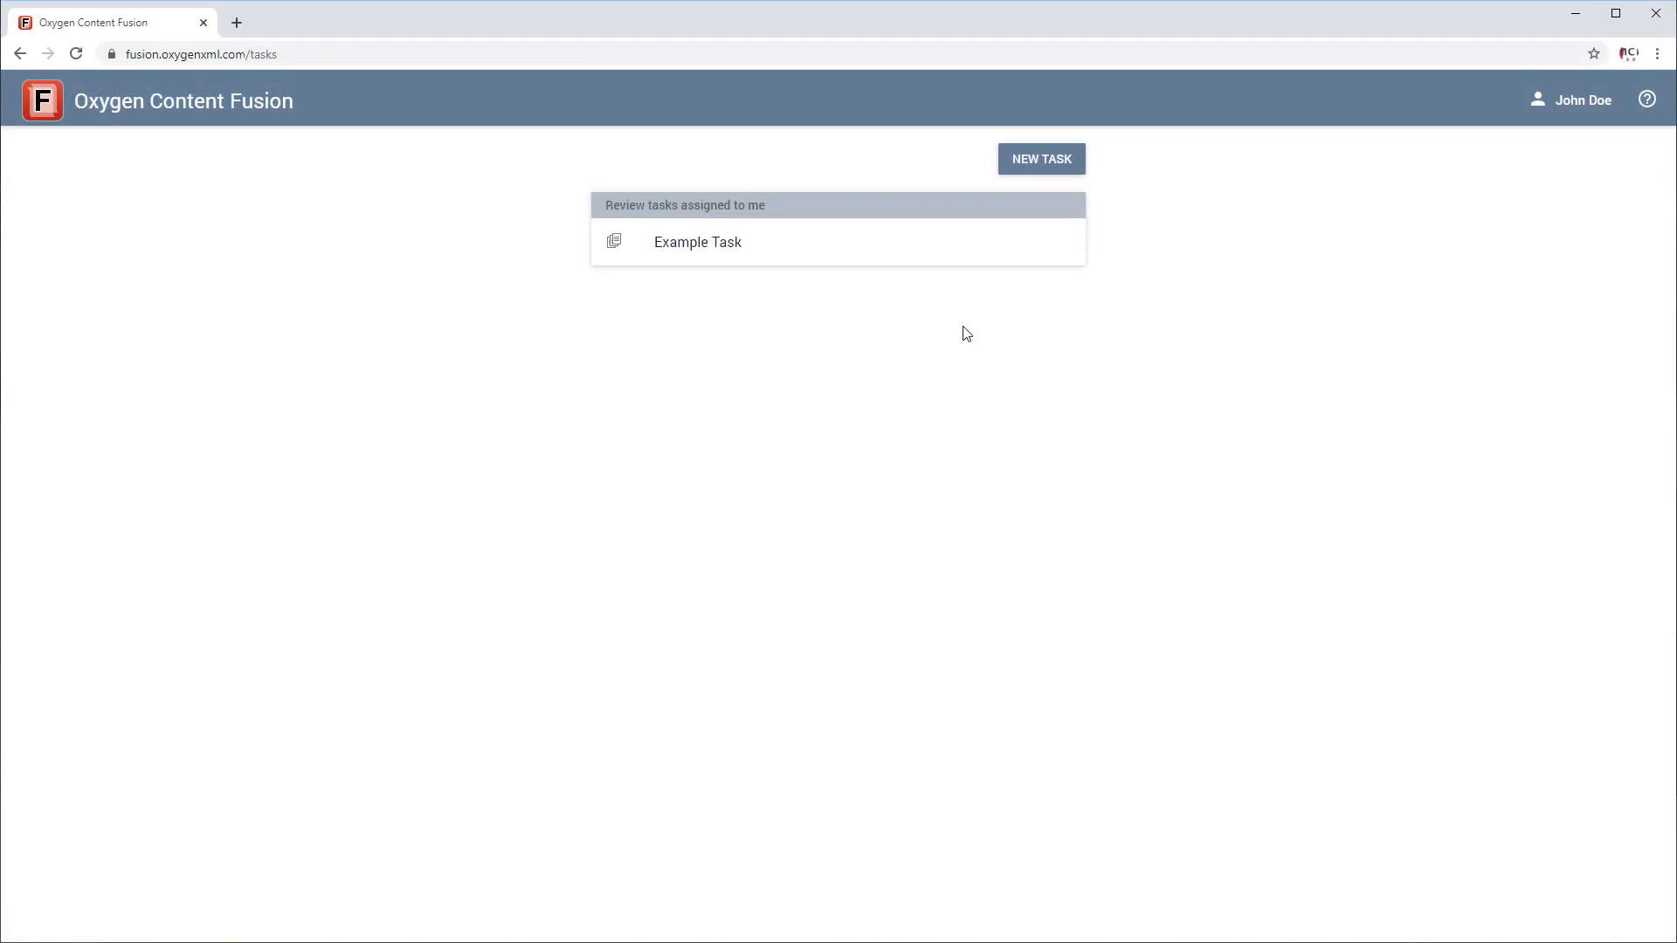
# Create a new Content Fusion task titled "My task".
pyautogui.click(1033, 164)
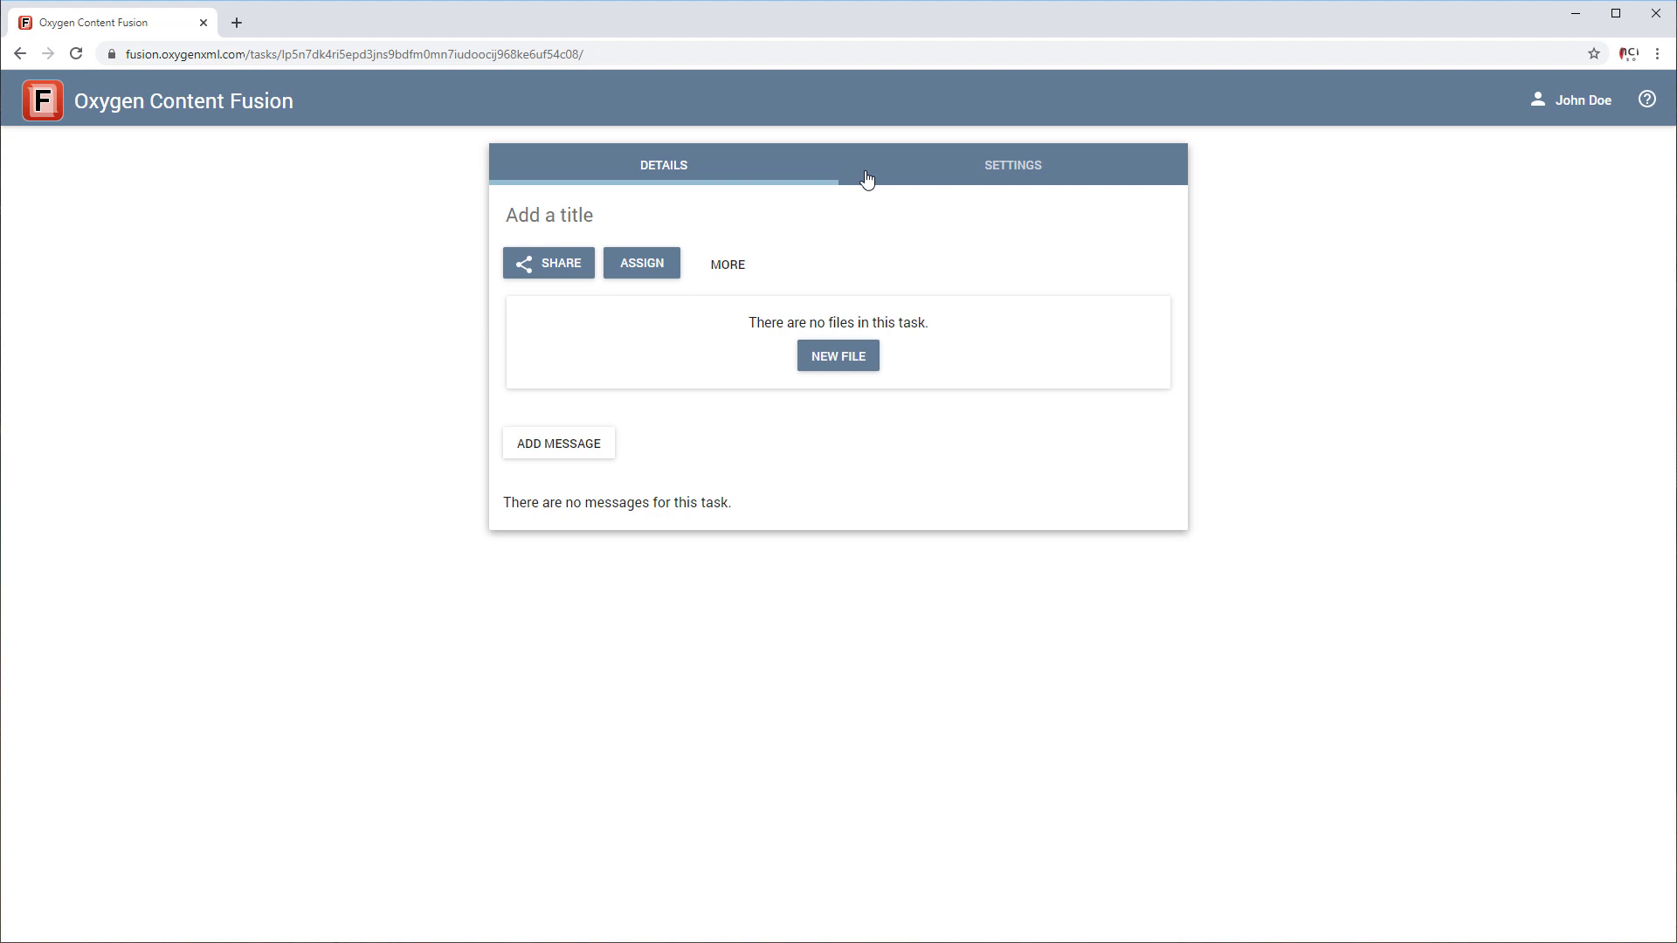
pyautogui.click(577, 215)
pyautogui.write('My task')
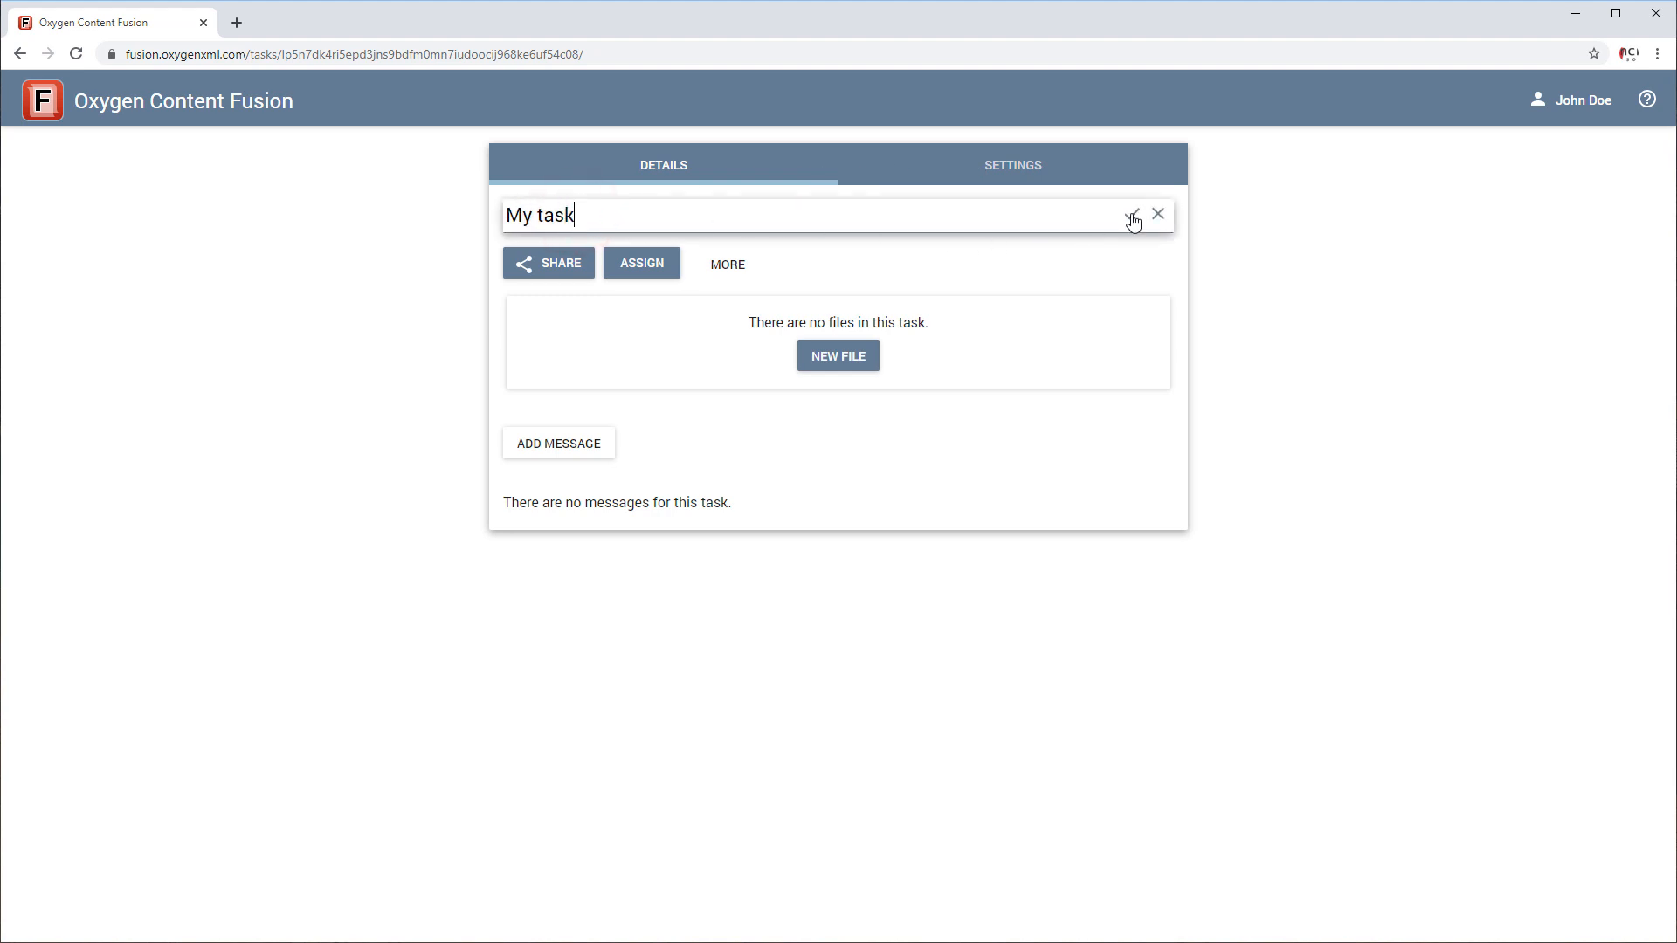
pyautogui.click(1132, 214)
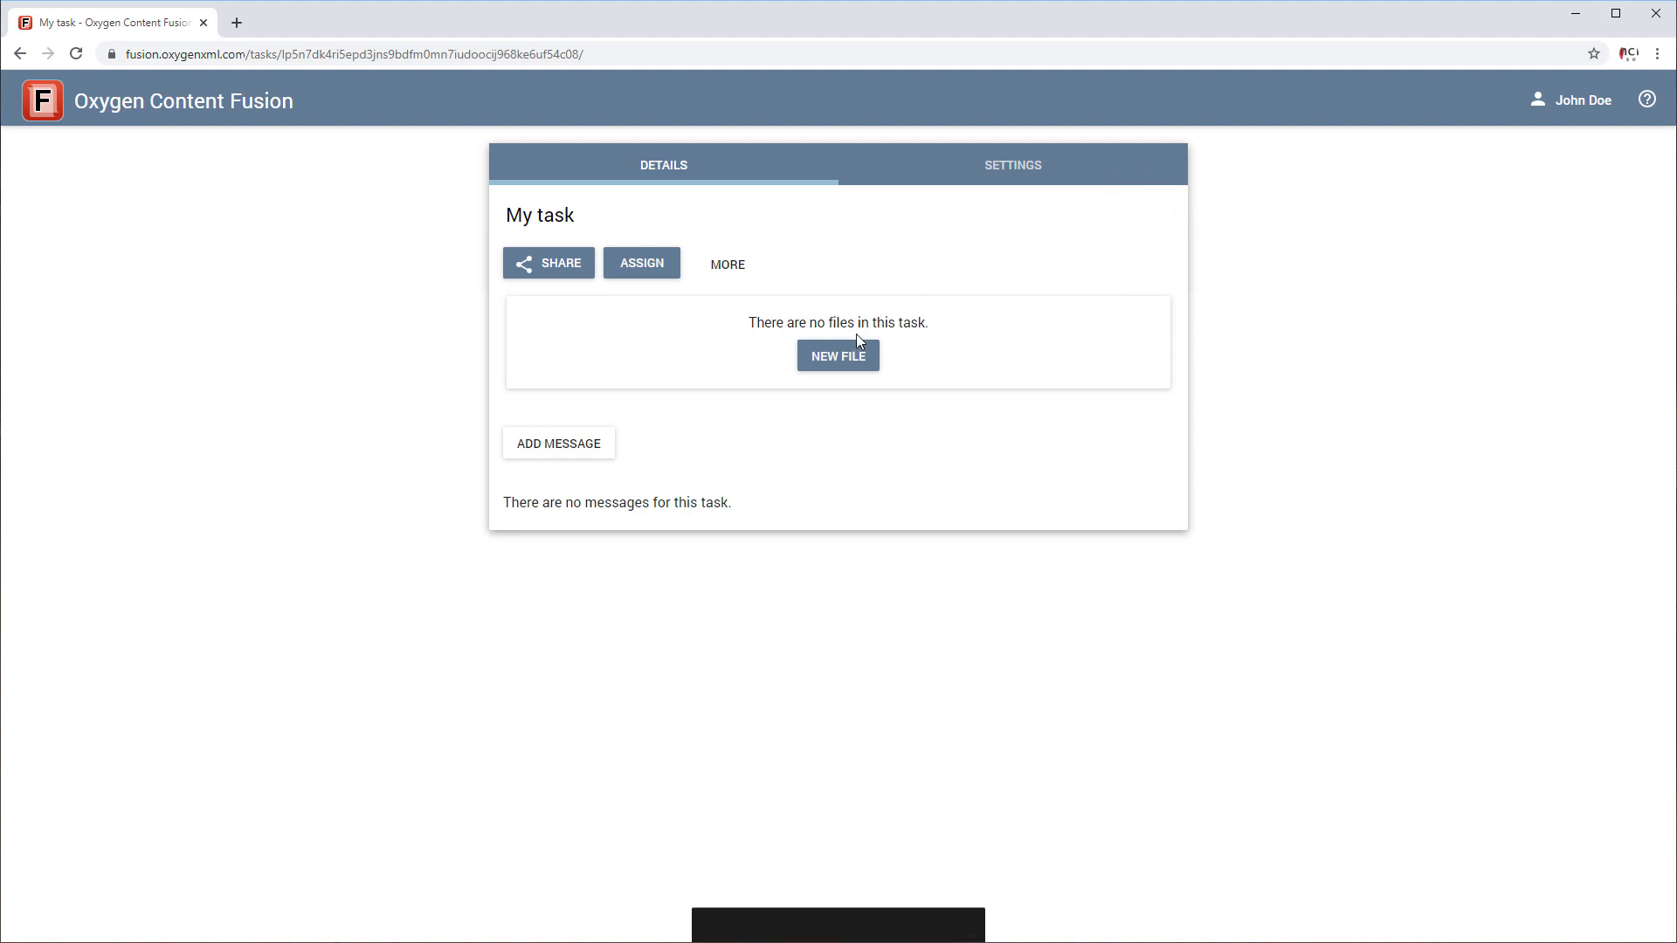
# Add a new Markdown file named "Installation instructions" to the task.
pyautogui.click(837, 356)
pyautogui.click(378, 465)
pyautogui.click(313, 664)
pyautogui.write('Installation instructions')
pyautogui.click(1357, 723)
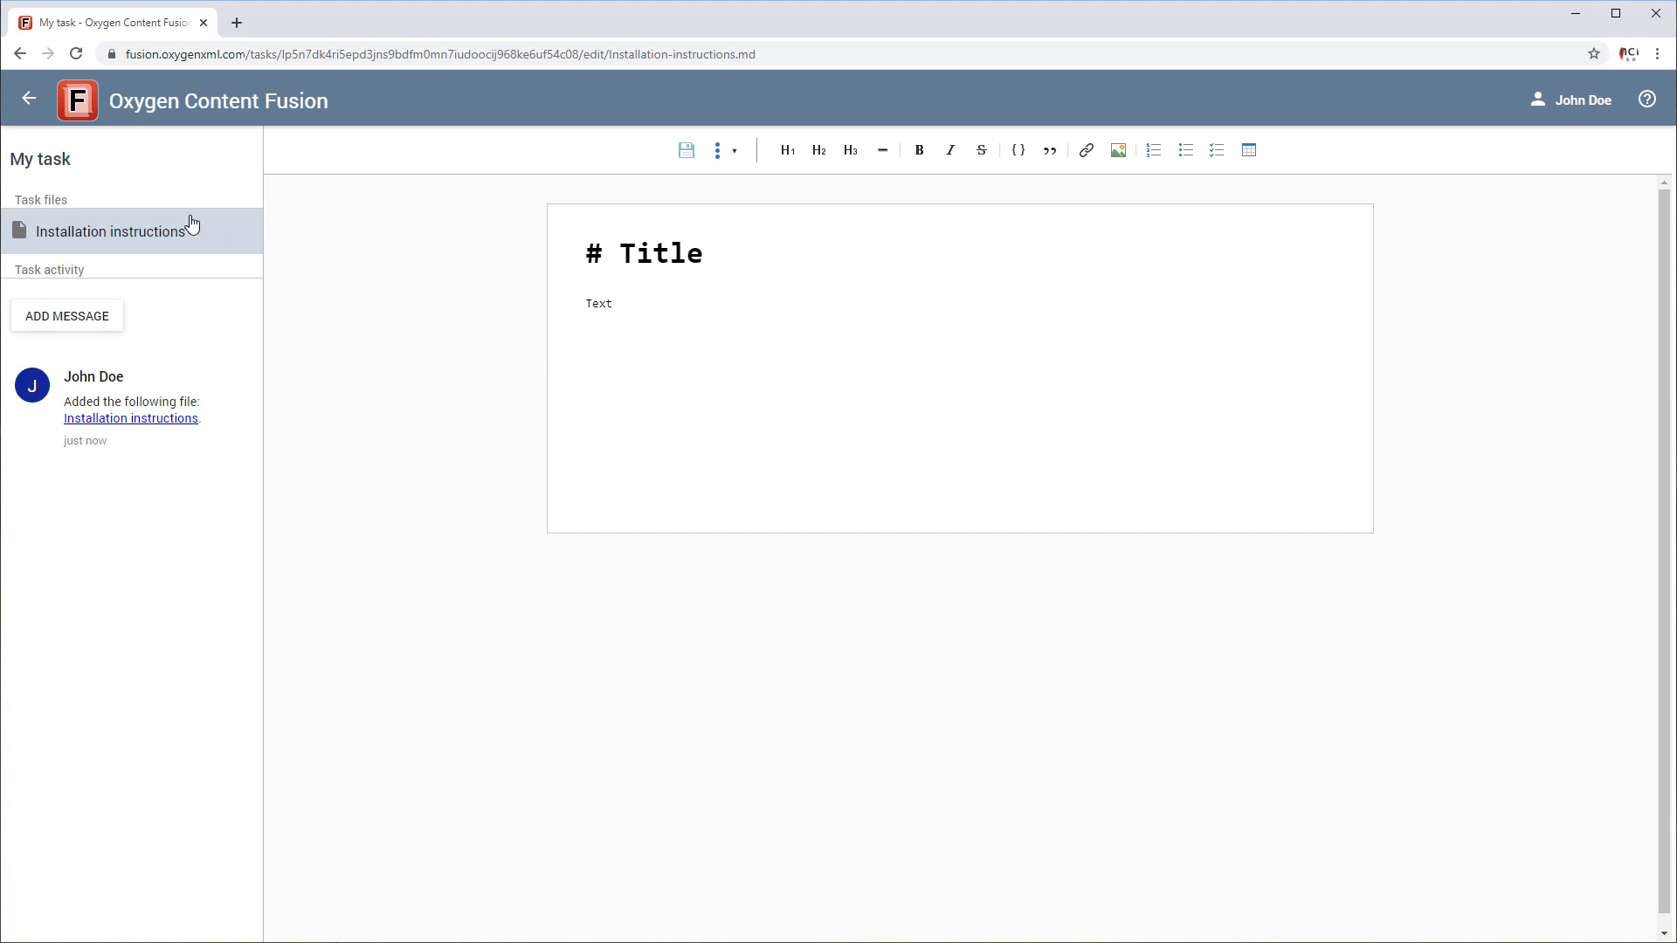
# Return to the details of "My task" and copy its sharing link.
pyautogui.click(29, 105)
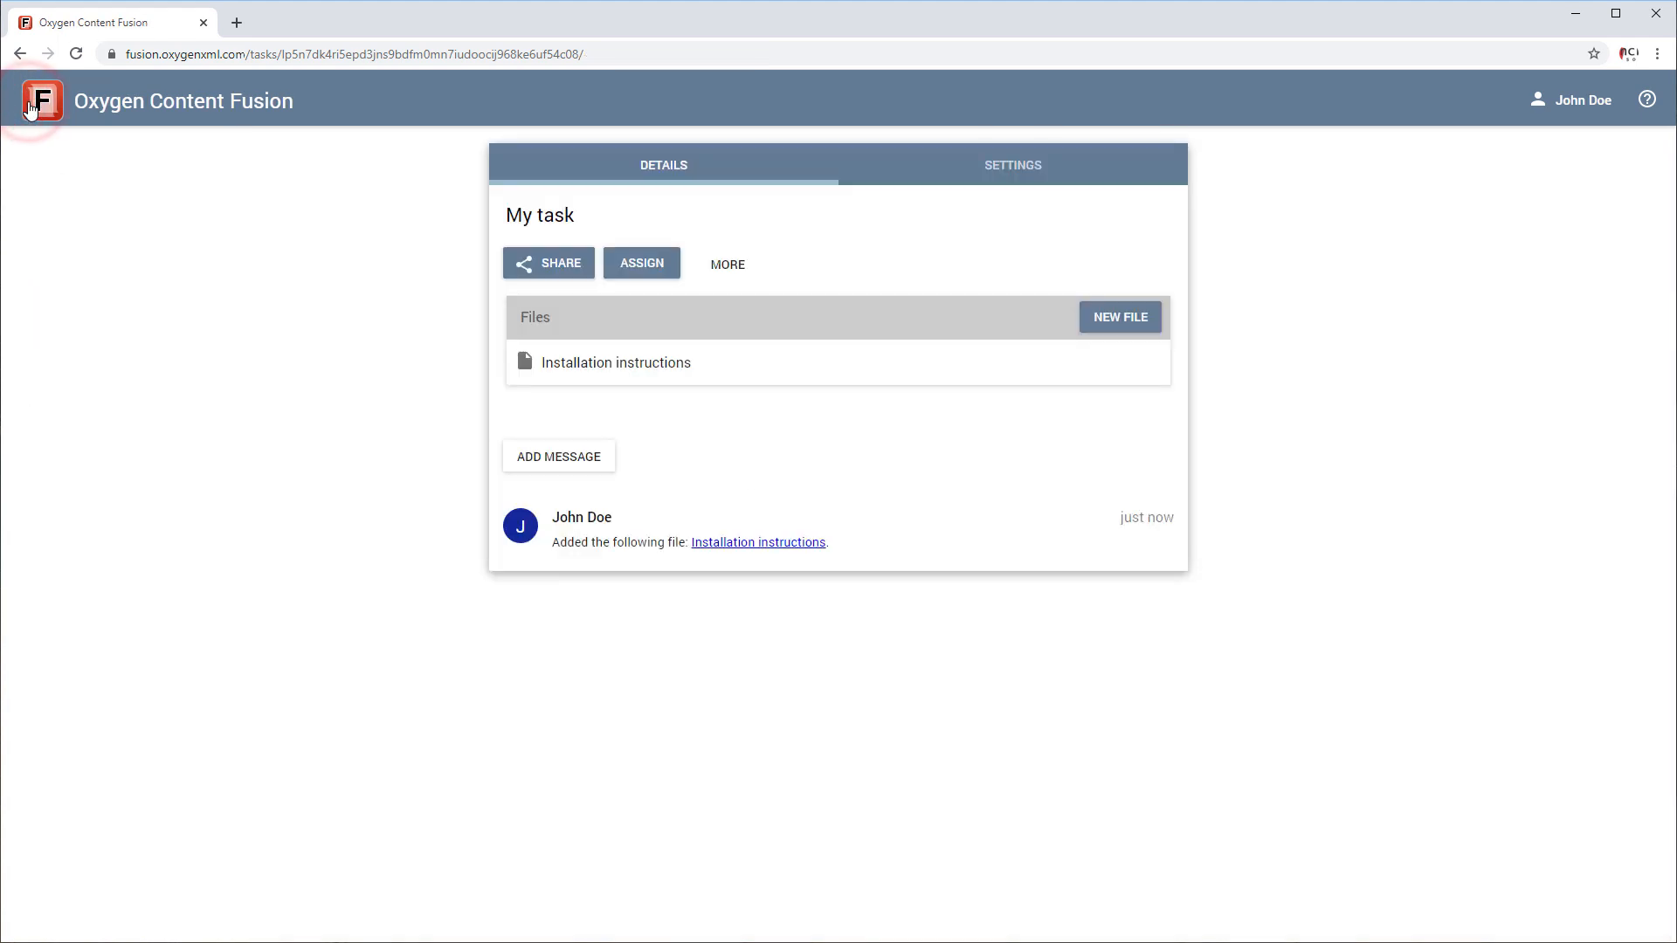
pyautogui.click(550, 269)
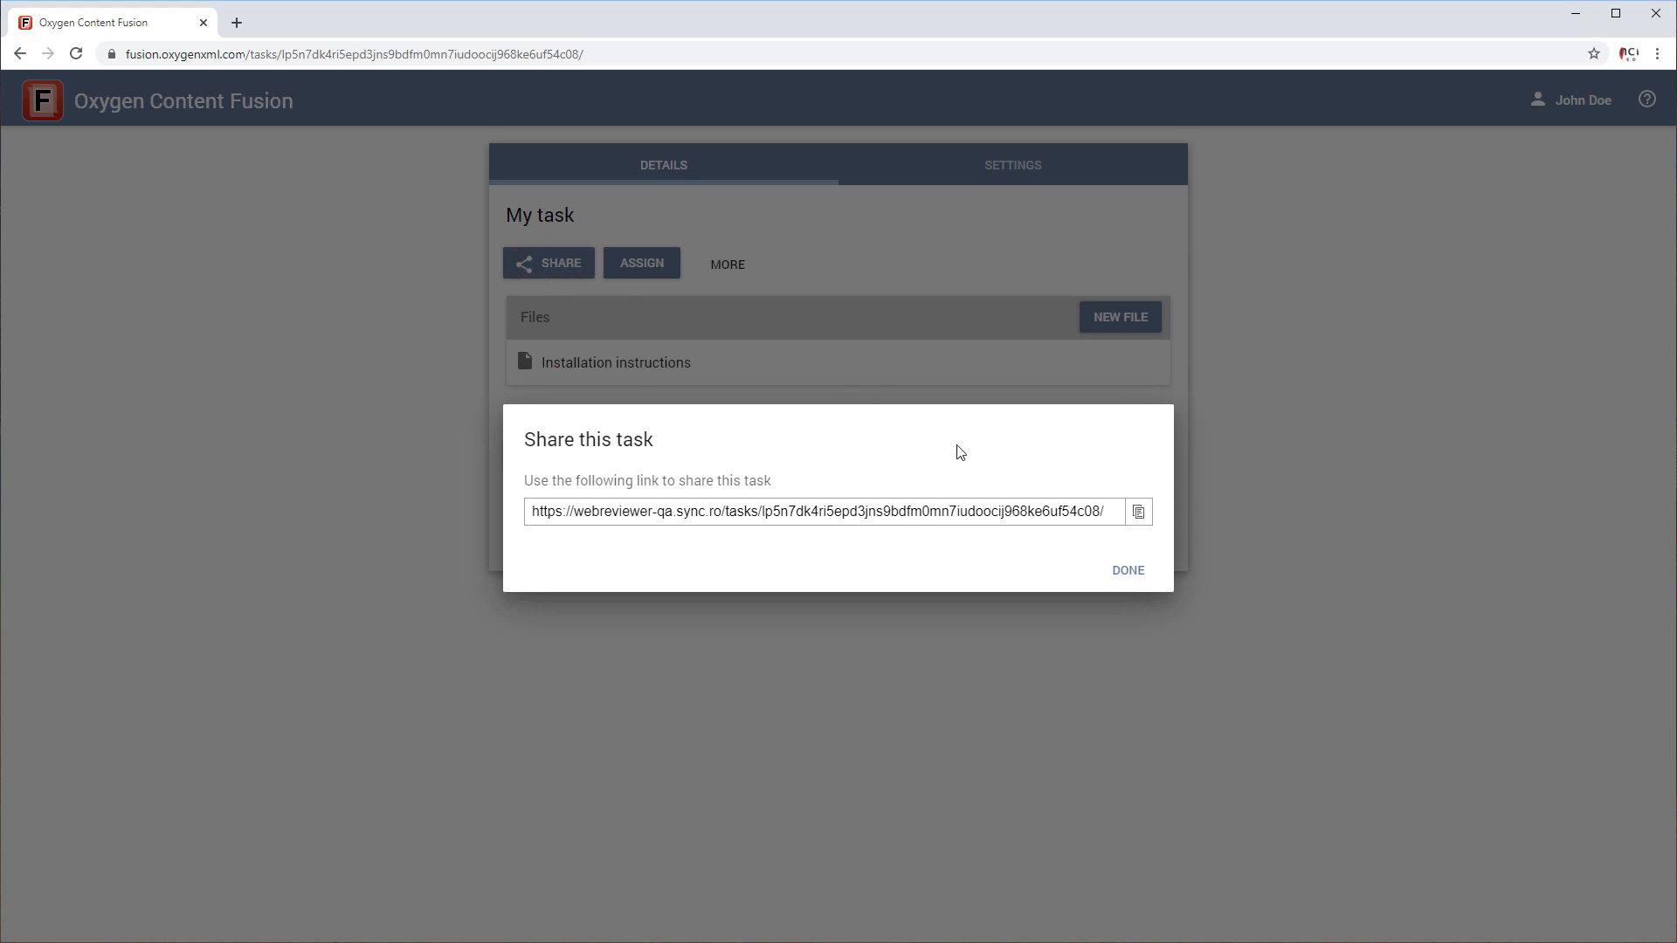
pyautogui.click(1137, 512)
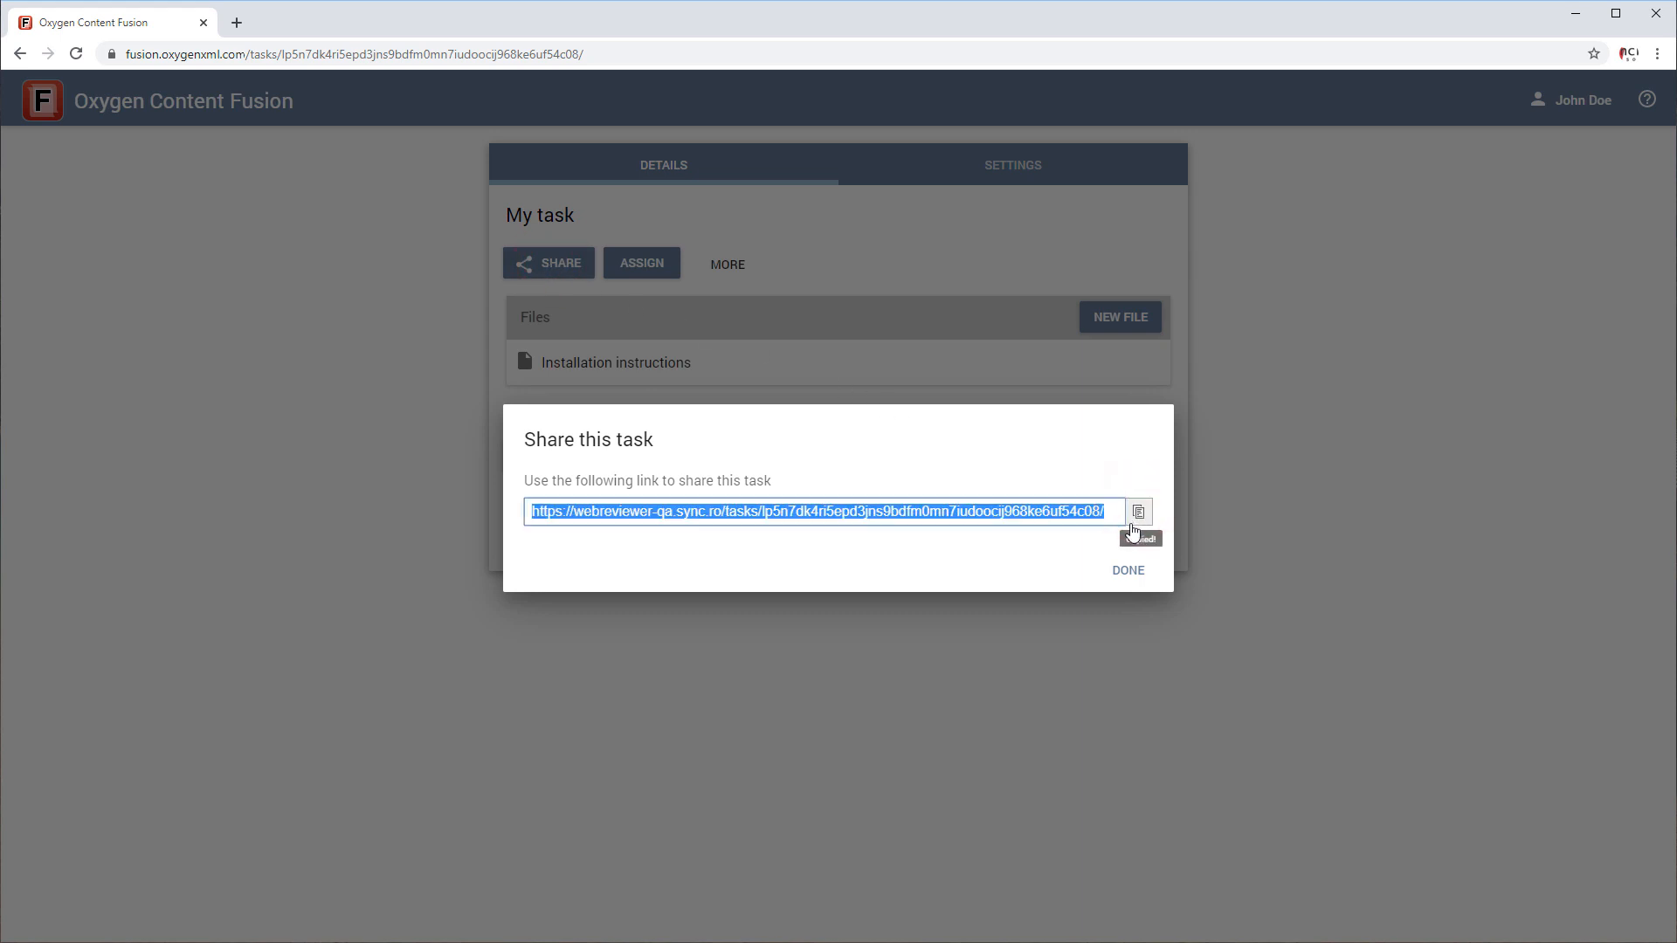
pyautogui.click(1121, 568)
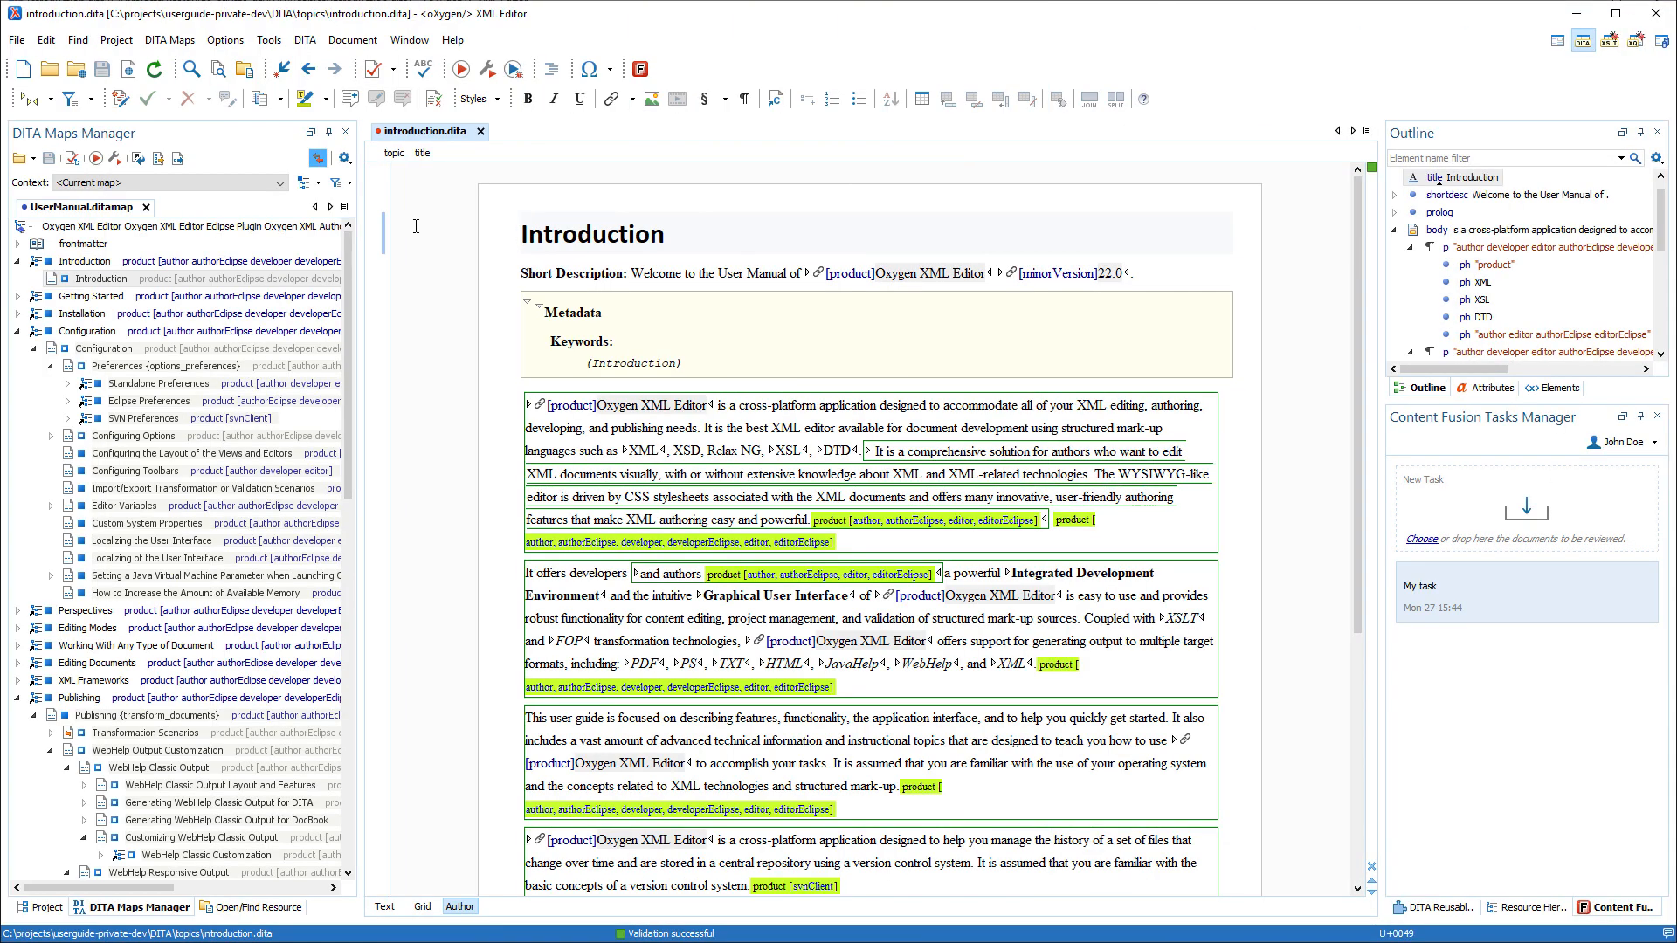
# In Oxygen XML Editor, apply the authorEclipse condition set and upload introduction.dita as a review task titled "Author Eclipse Introduction".
pyautogui.click(348, 184)
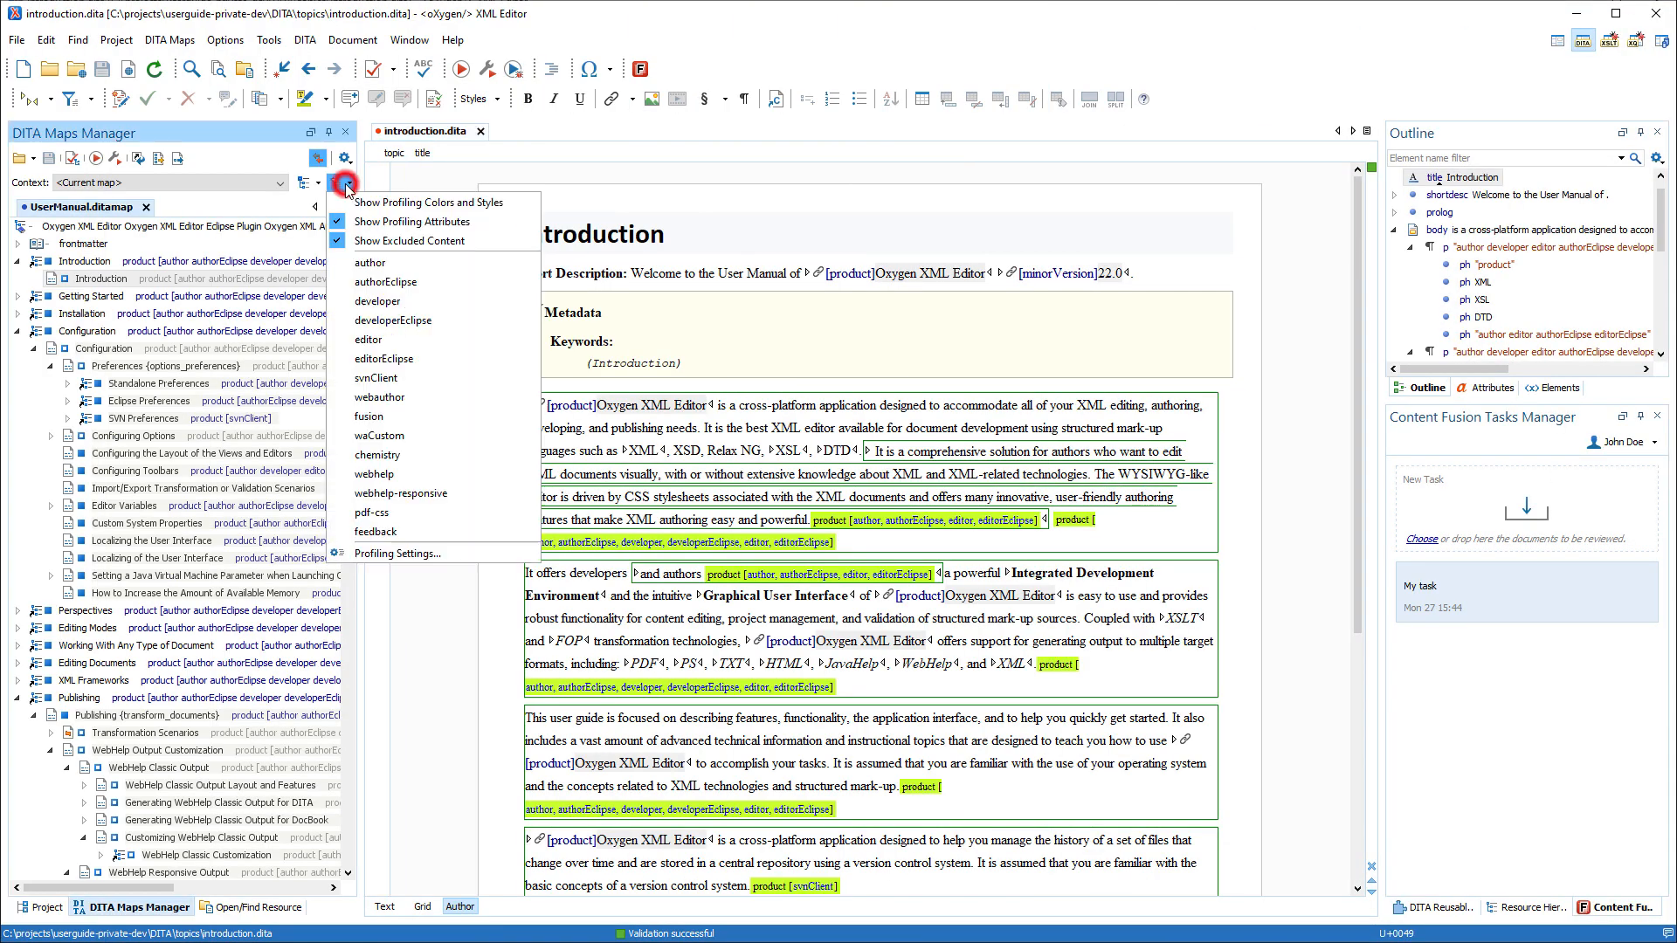
pyautogui.click(360, 288)
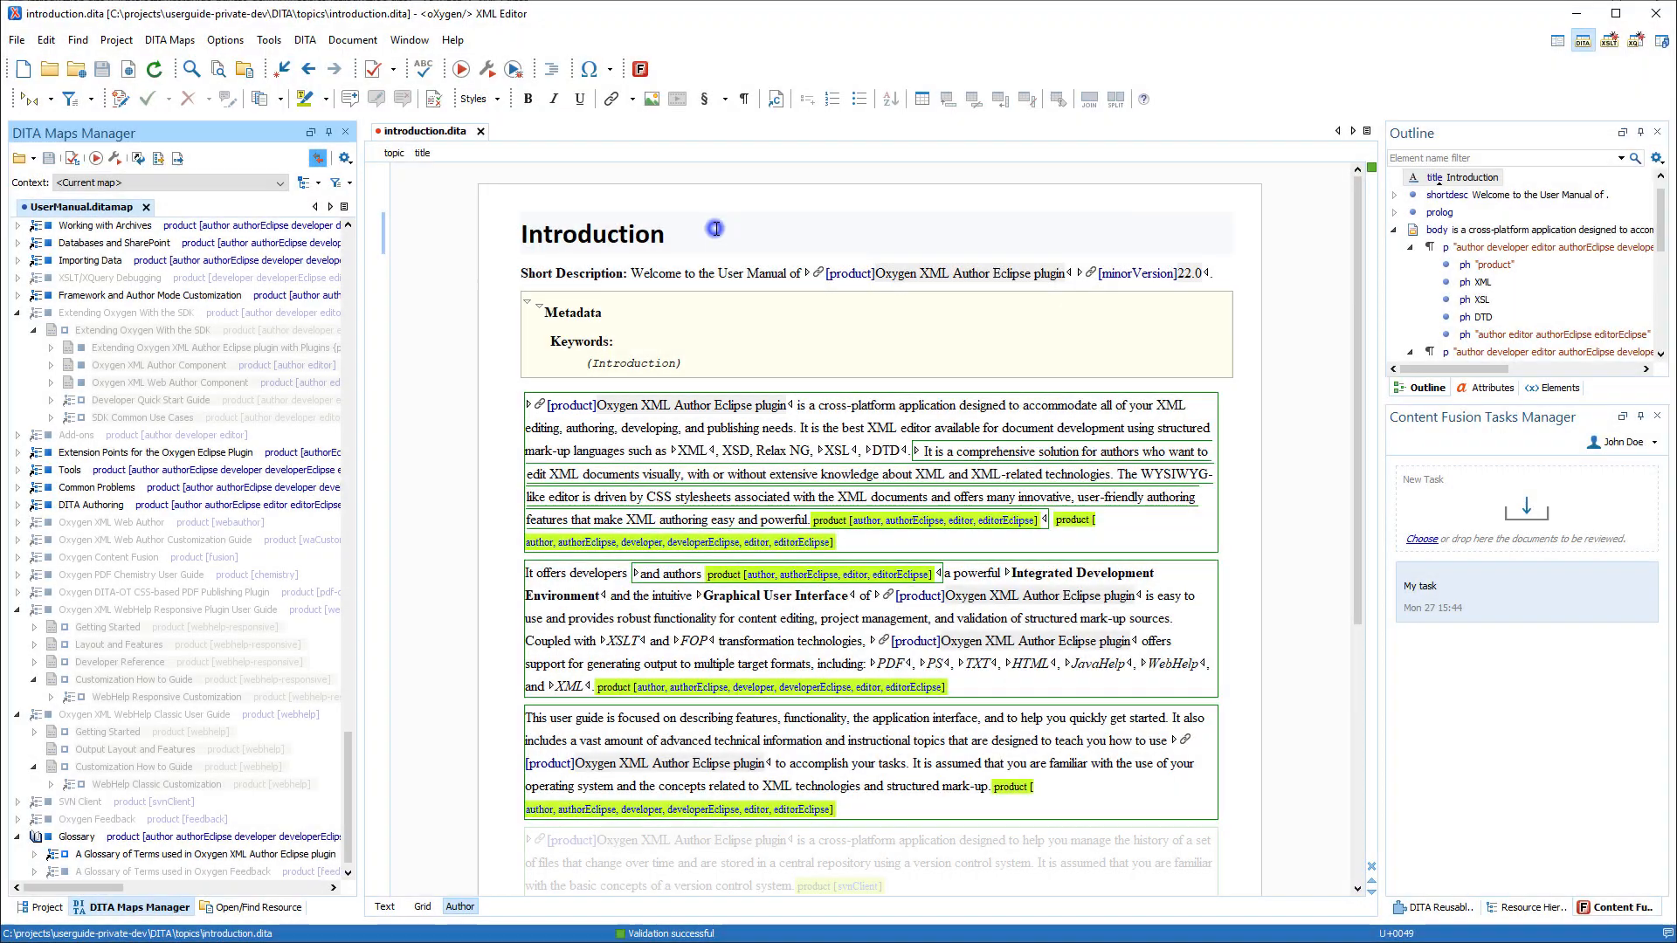
pyautogui.rightClick(715, 229)
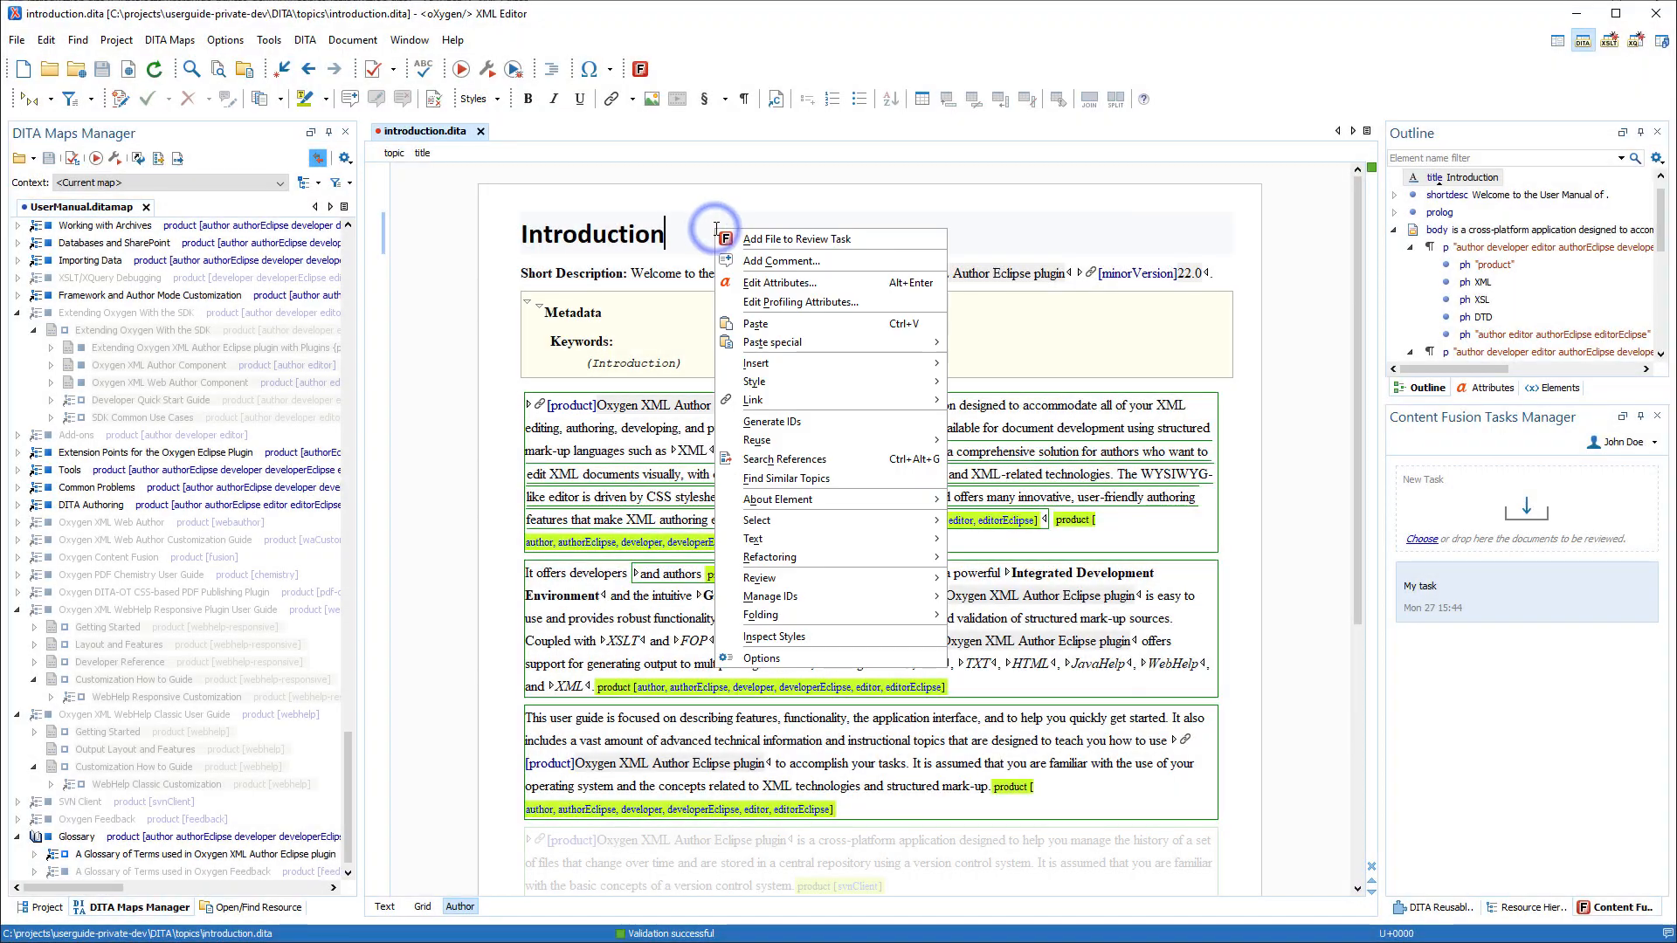
pyautogui.click(761, 241)
pyautogui.write('Author Eclipse Introduction')
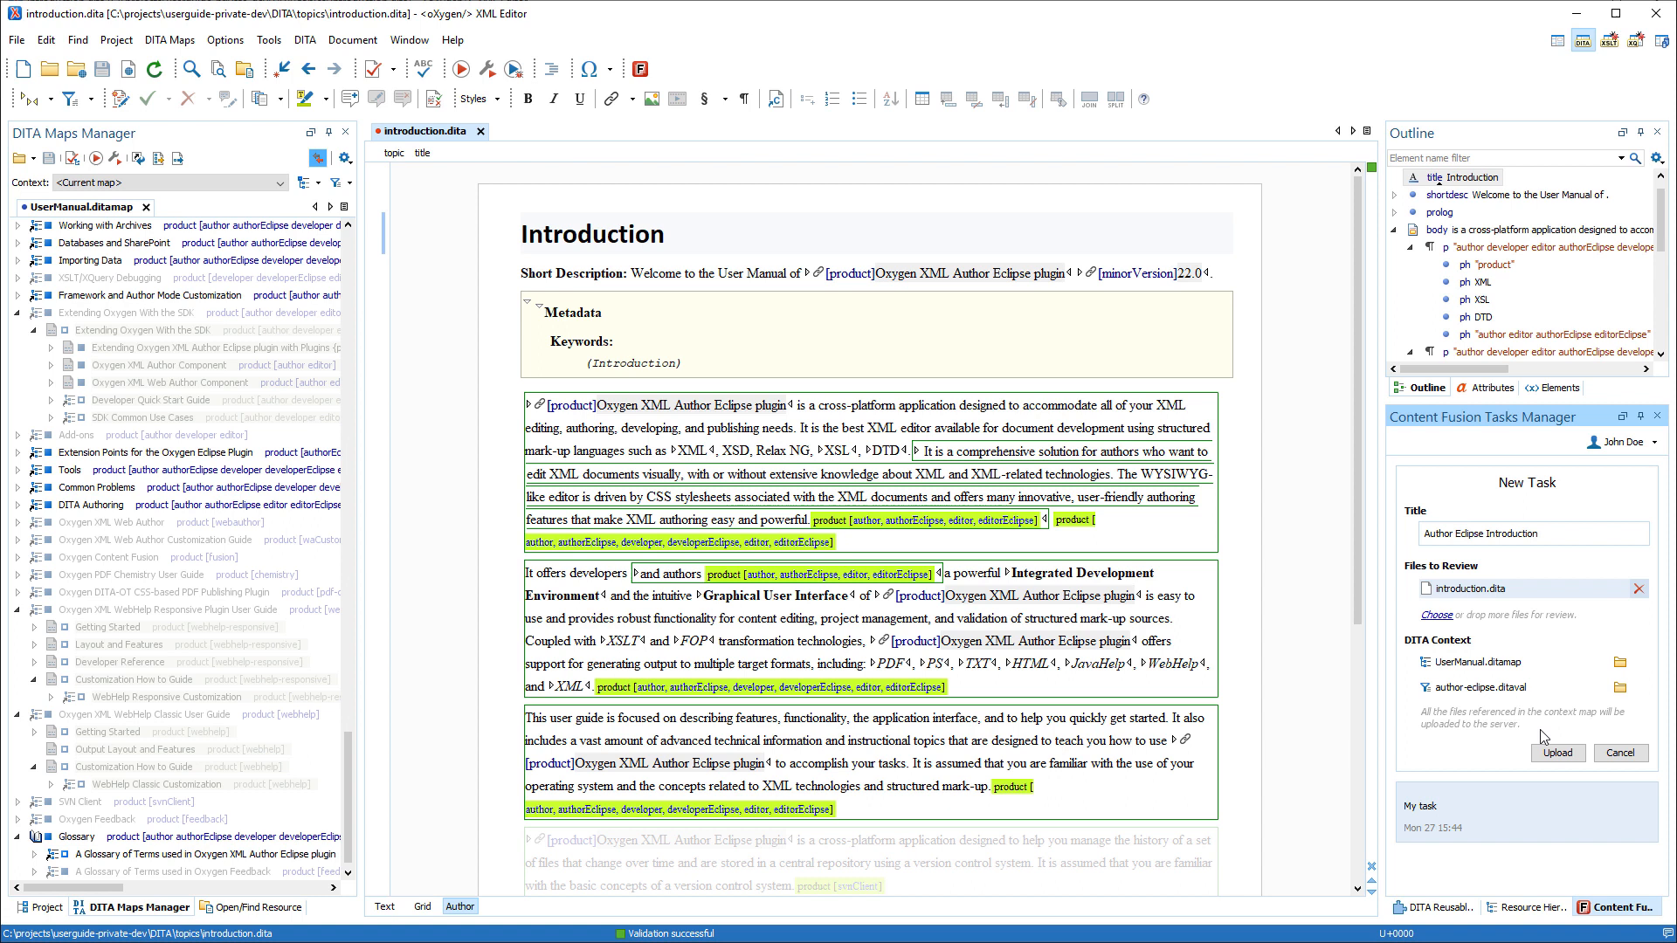
pyautogui.click(1563, 753)
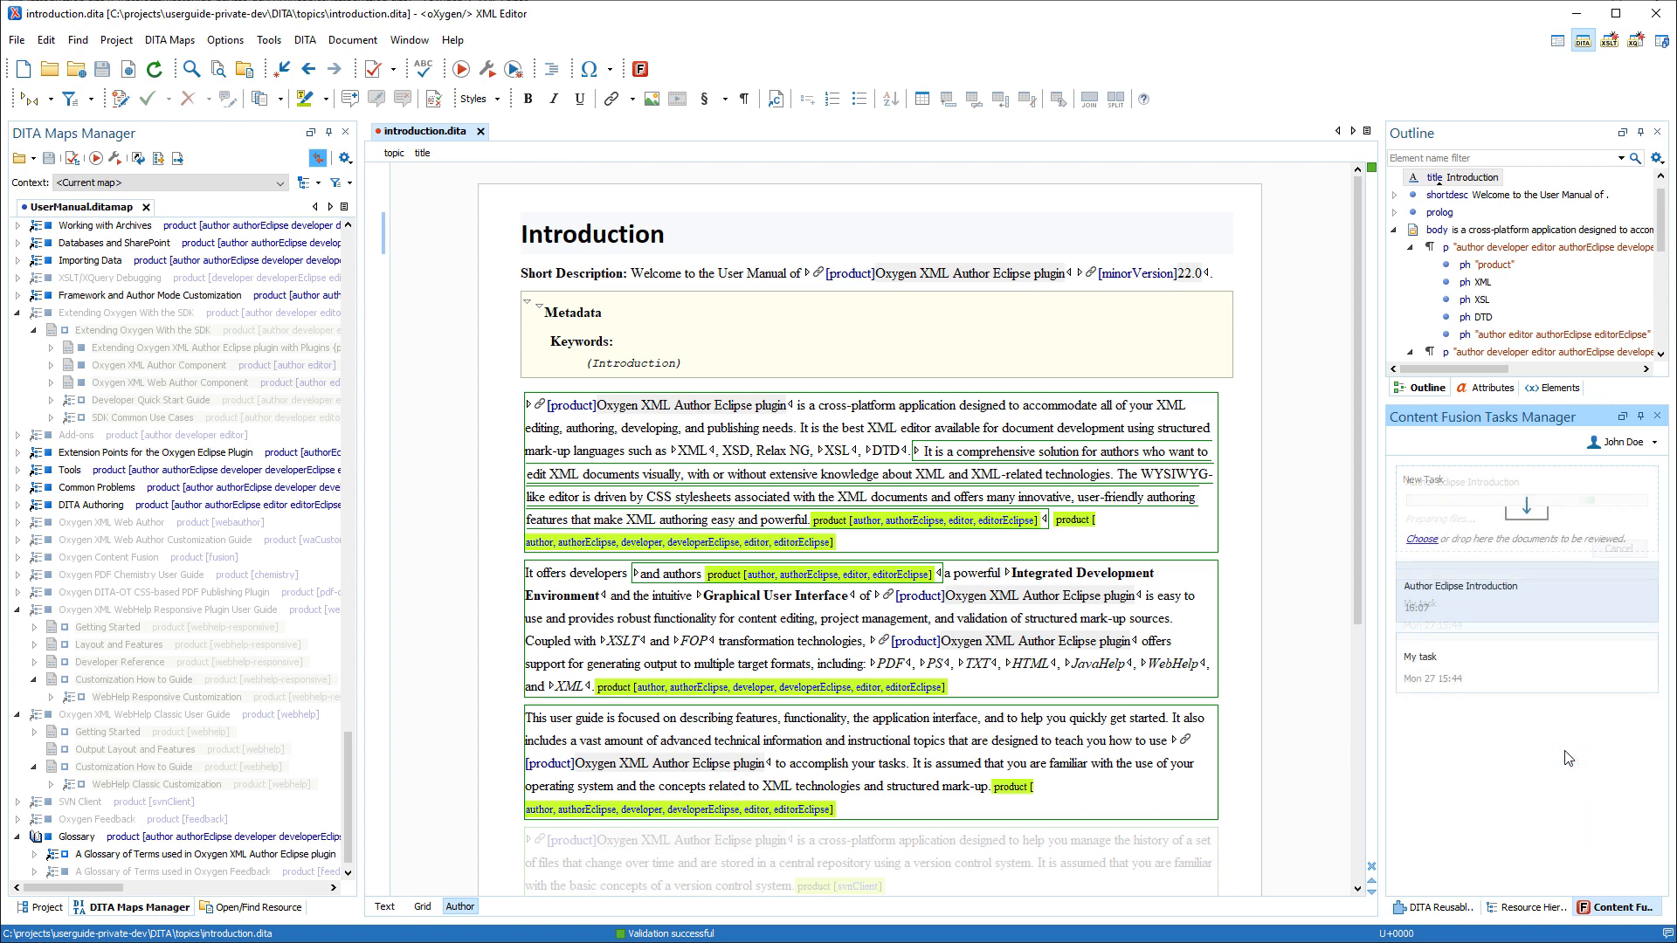
# Open the "Author Eclipse Introduction" task in the browser and bring up its file for review.
pyautogui.click(1484, 591)
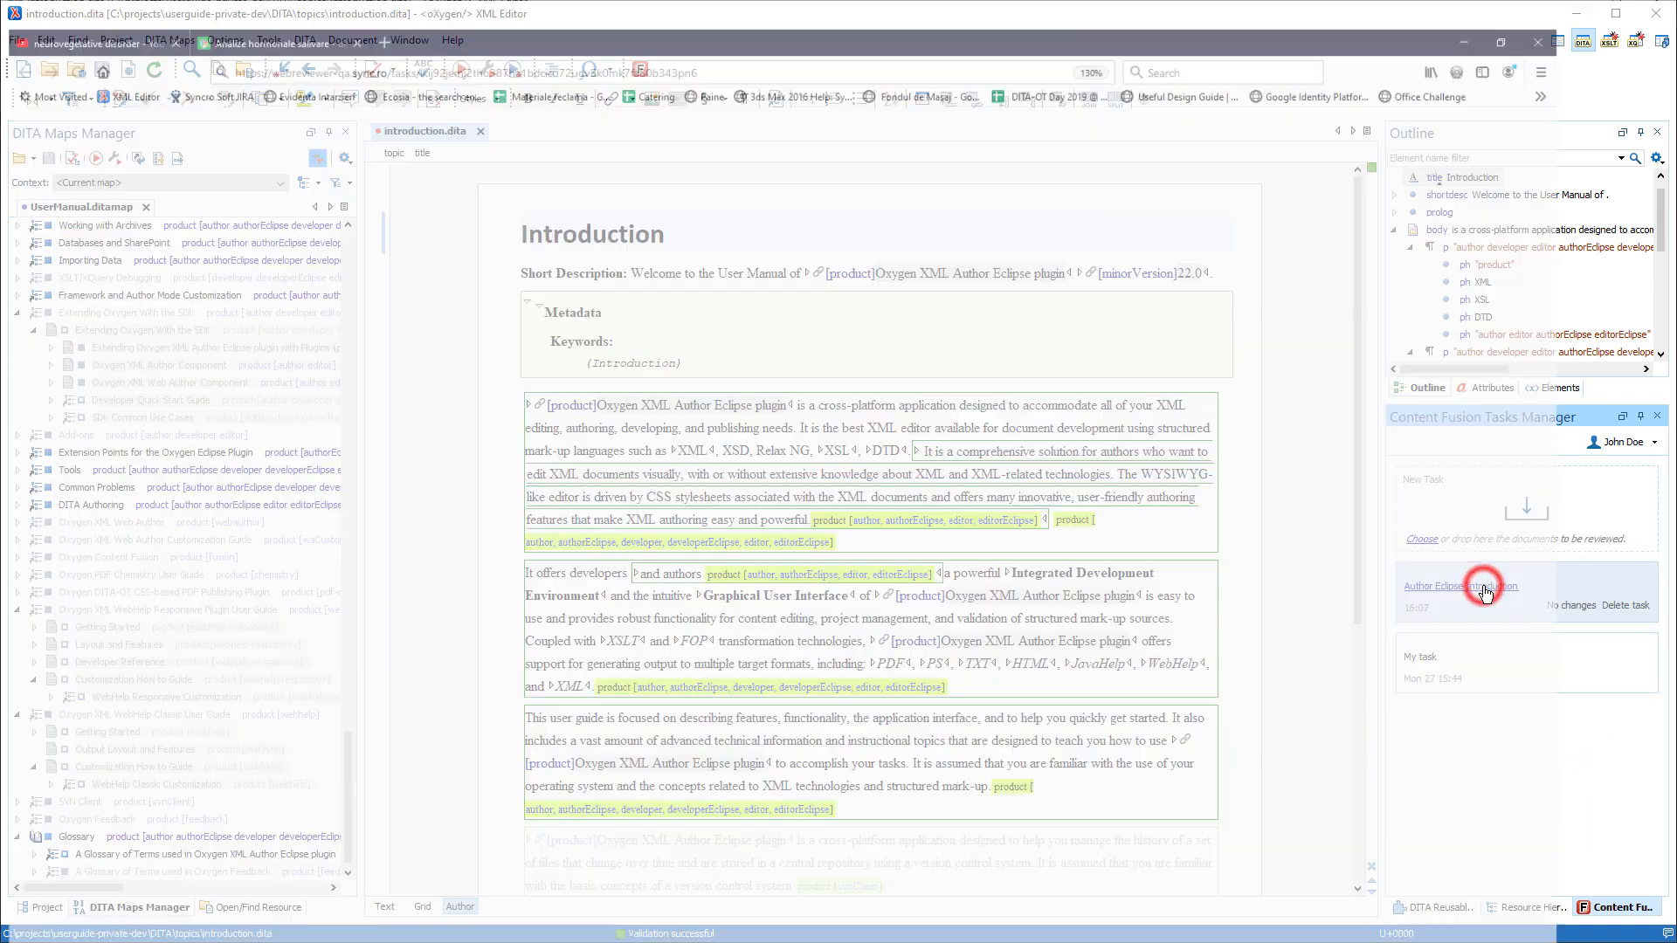
pyautogui.click(577, 365)
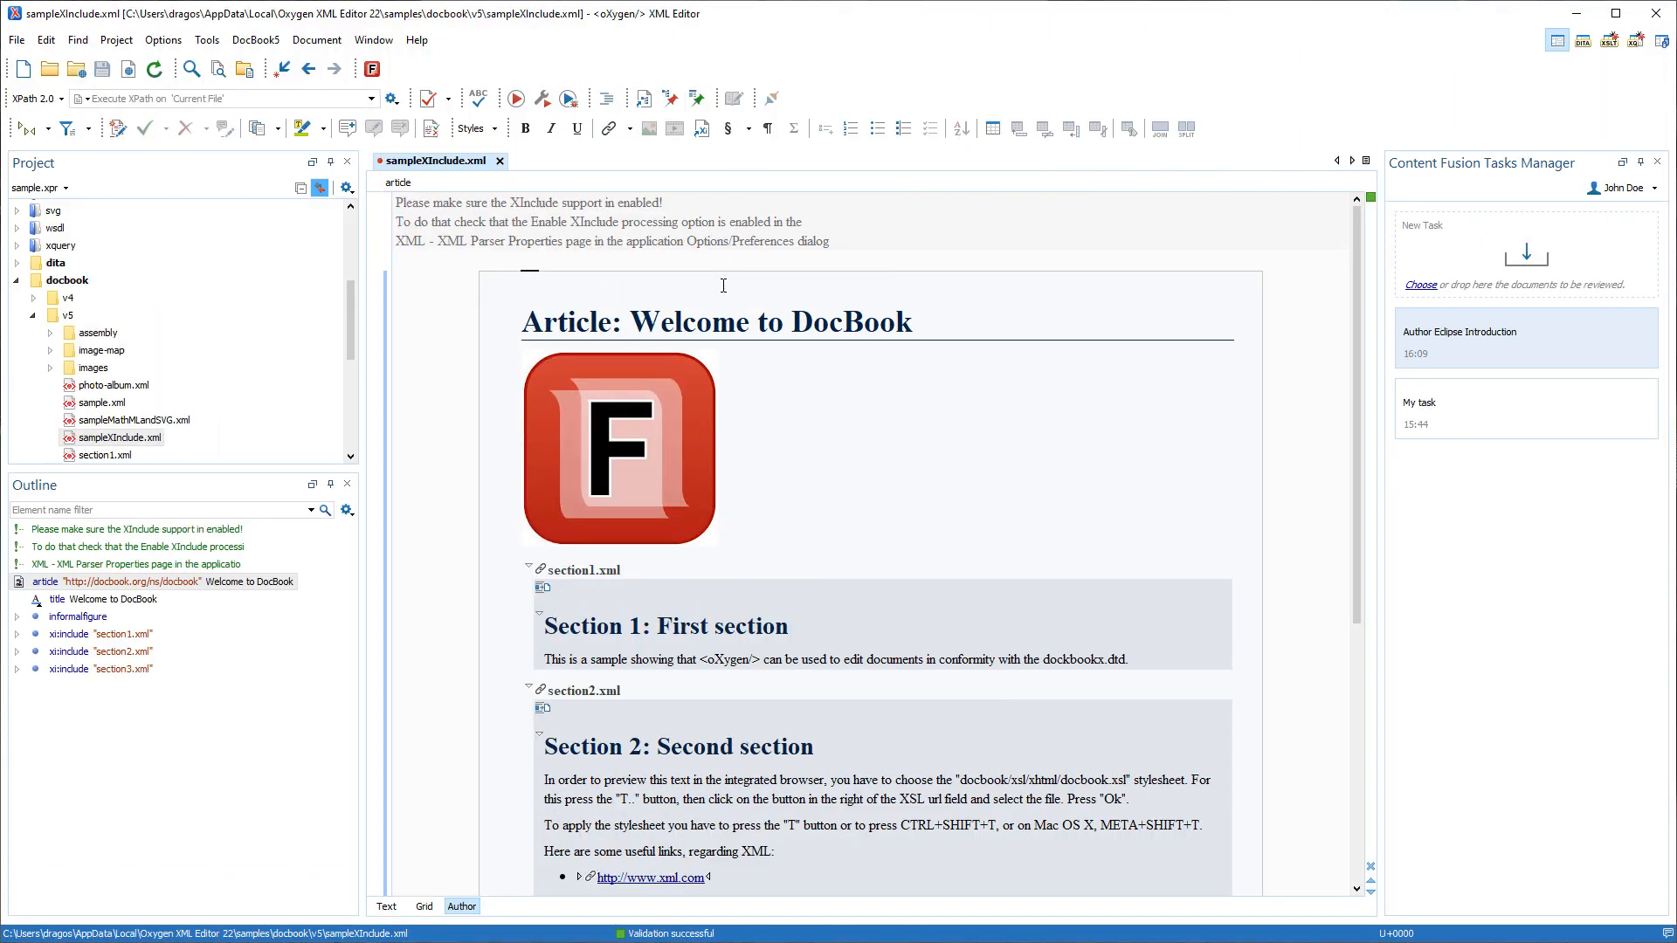
# Upload sampleXInclude.xml with all its referenced files as a new review task titled "DocBook with XInclude".
pyautogui.rightClick(723, 285)
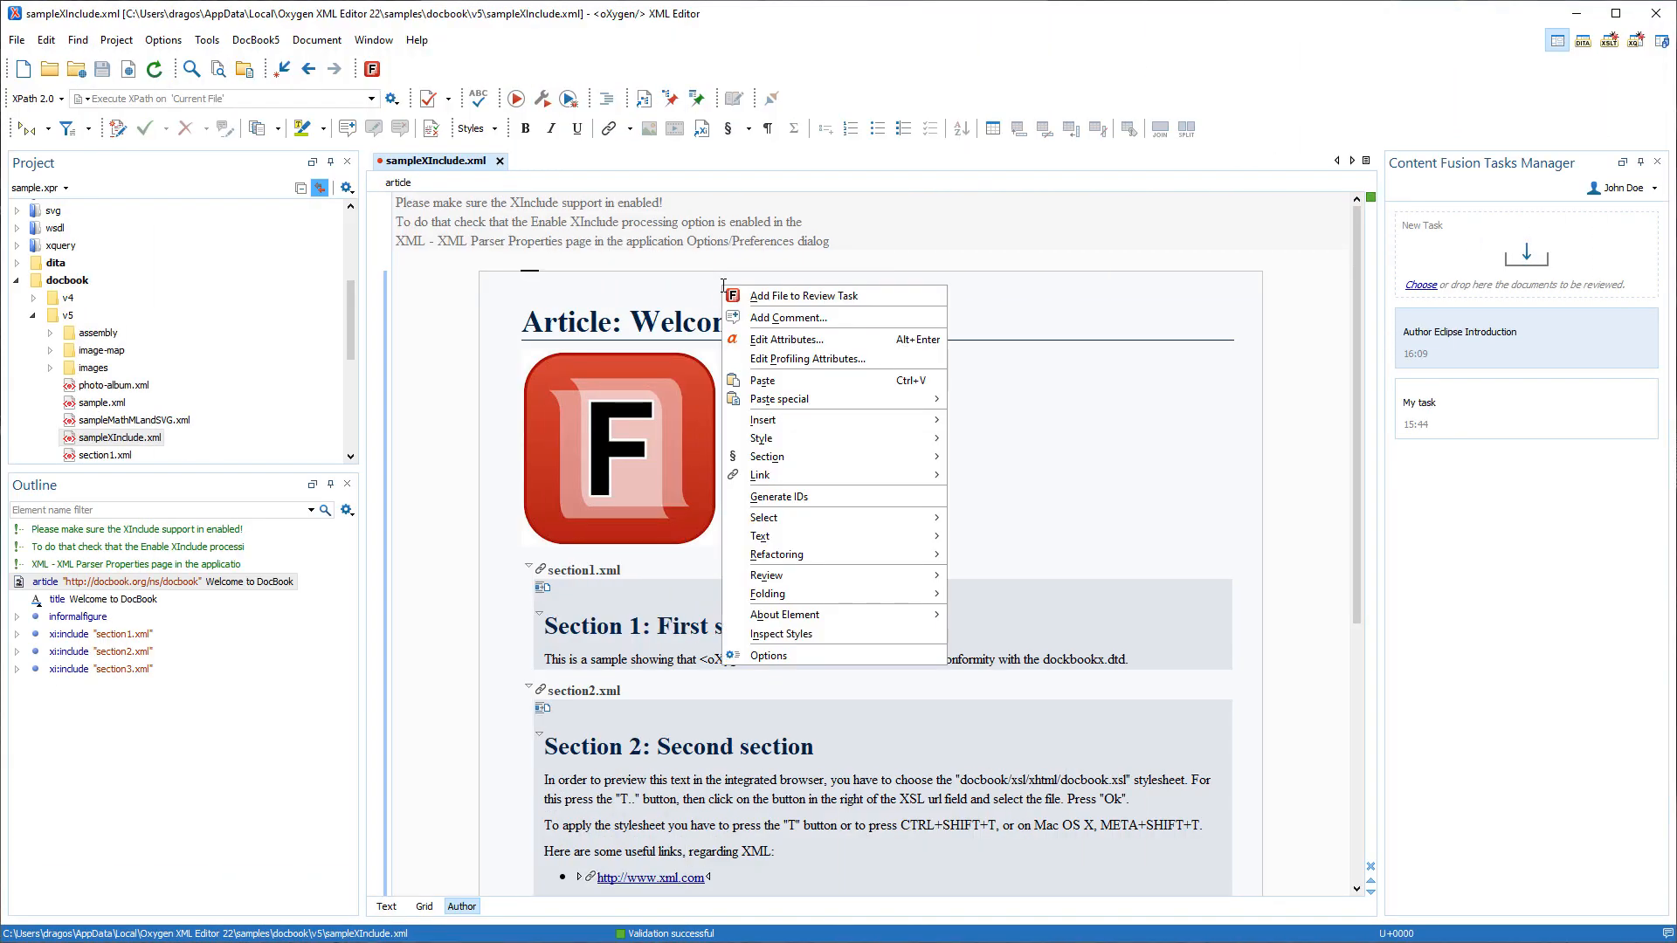
pyautogui.click(769, 301)
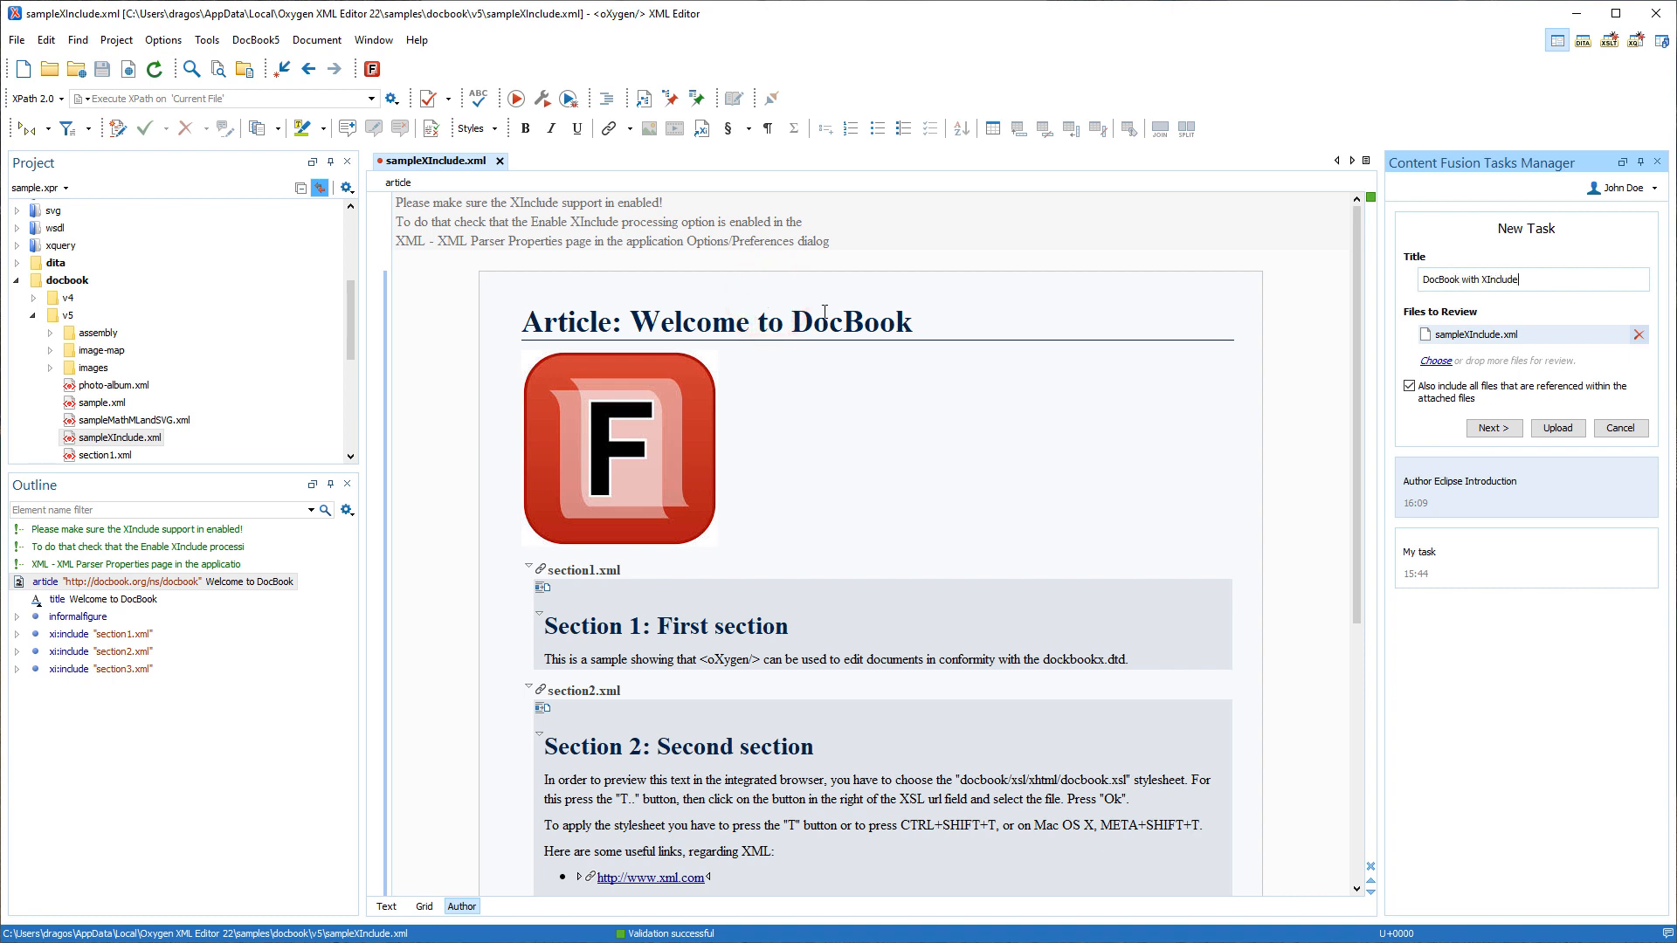
pyautogui.click(1482, 426)
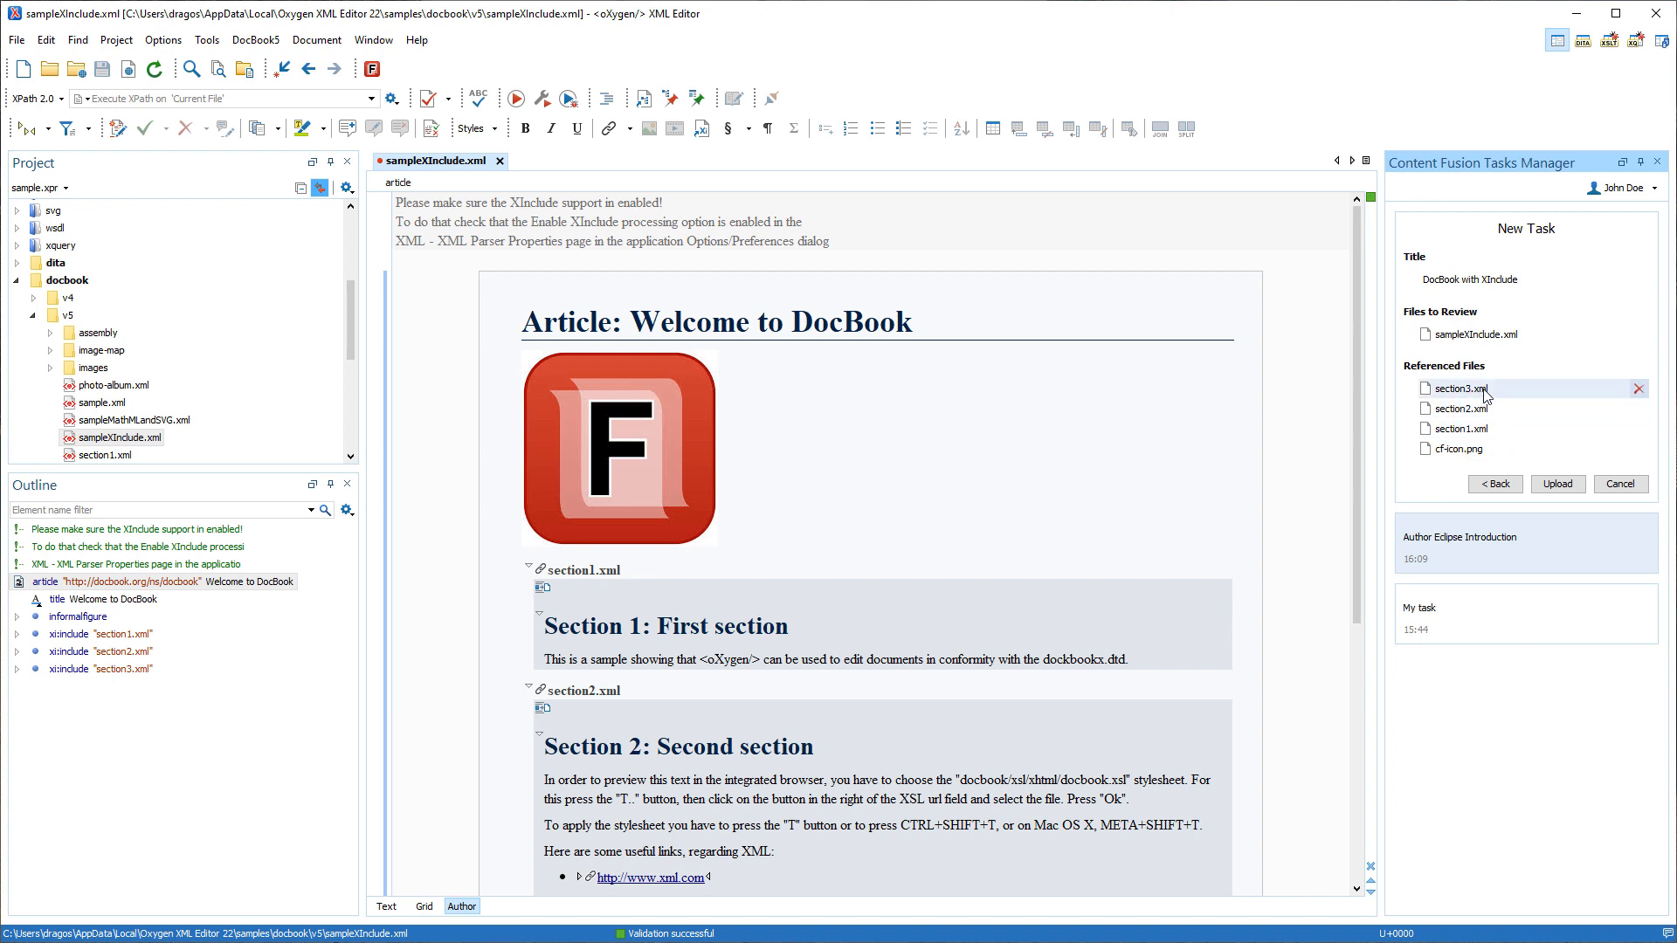
pyautogui.click(1550, 483)
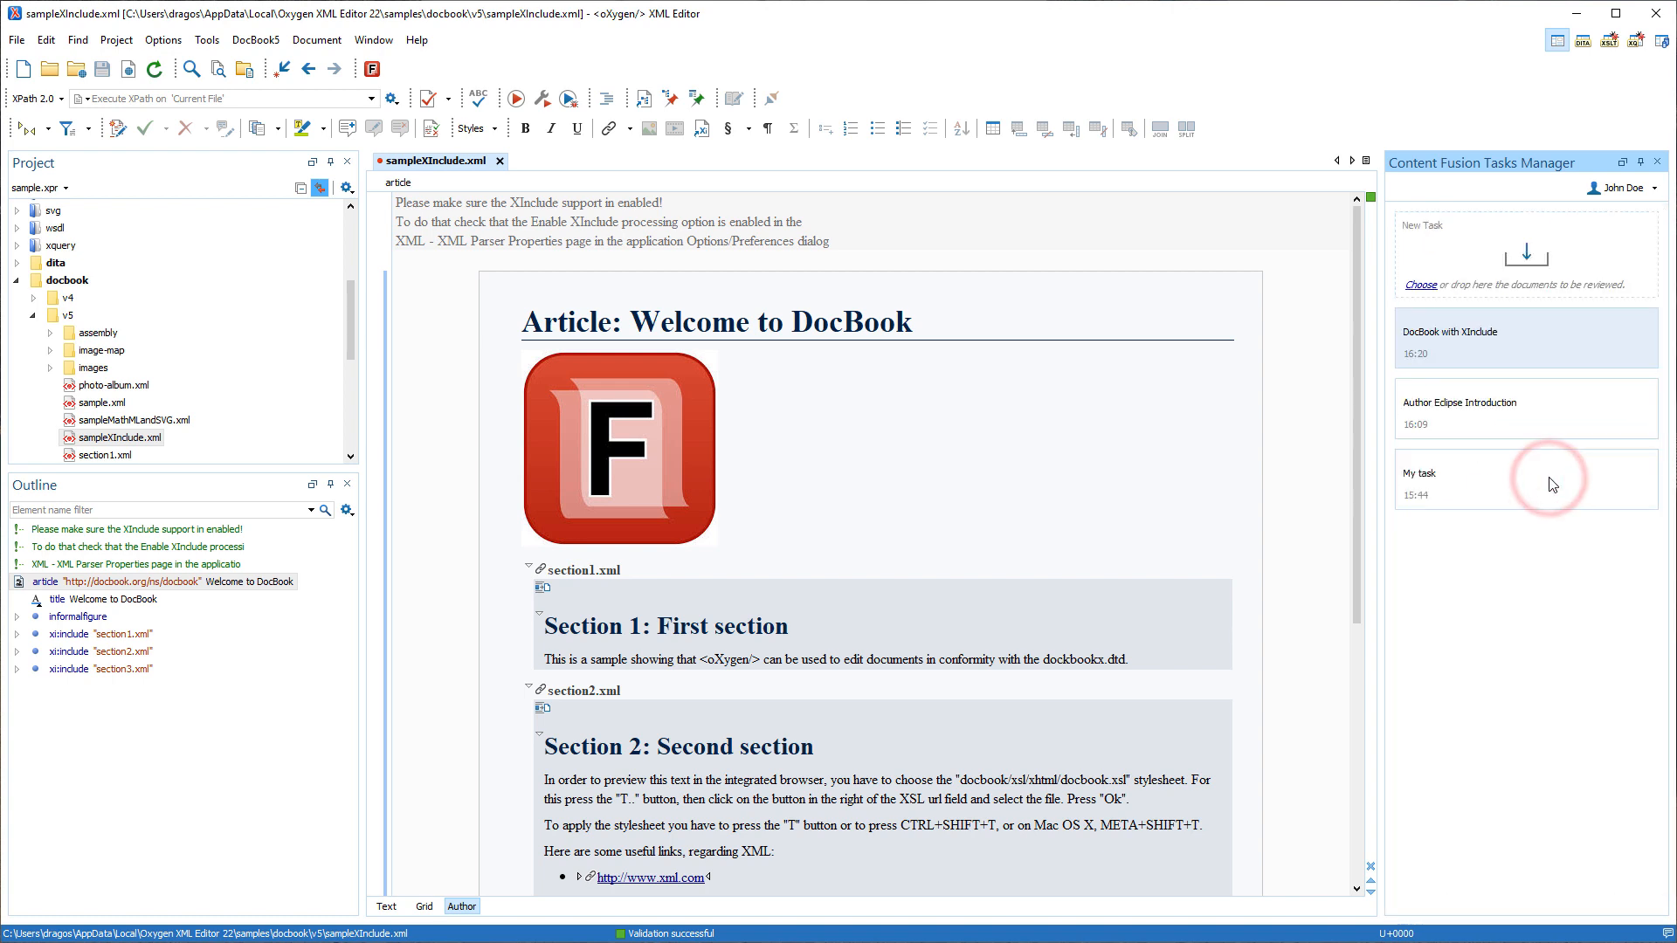
# Open the "DocBook with XInclude" task in Content Fusion, its "Welcome to DocBook" file, and the included section1.xml.
pyautogui.click(1474, 333)
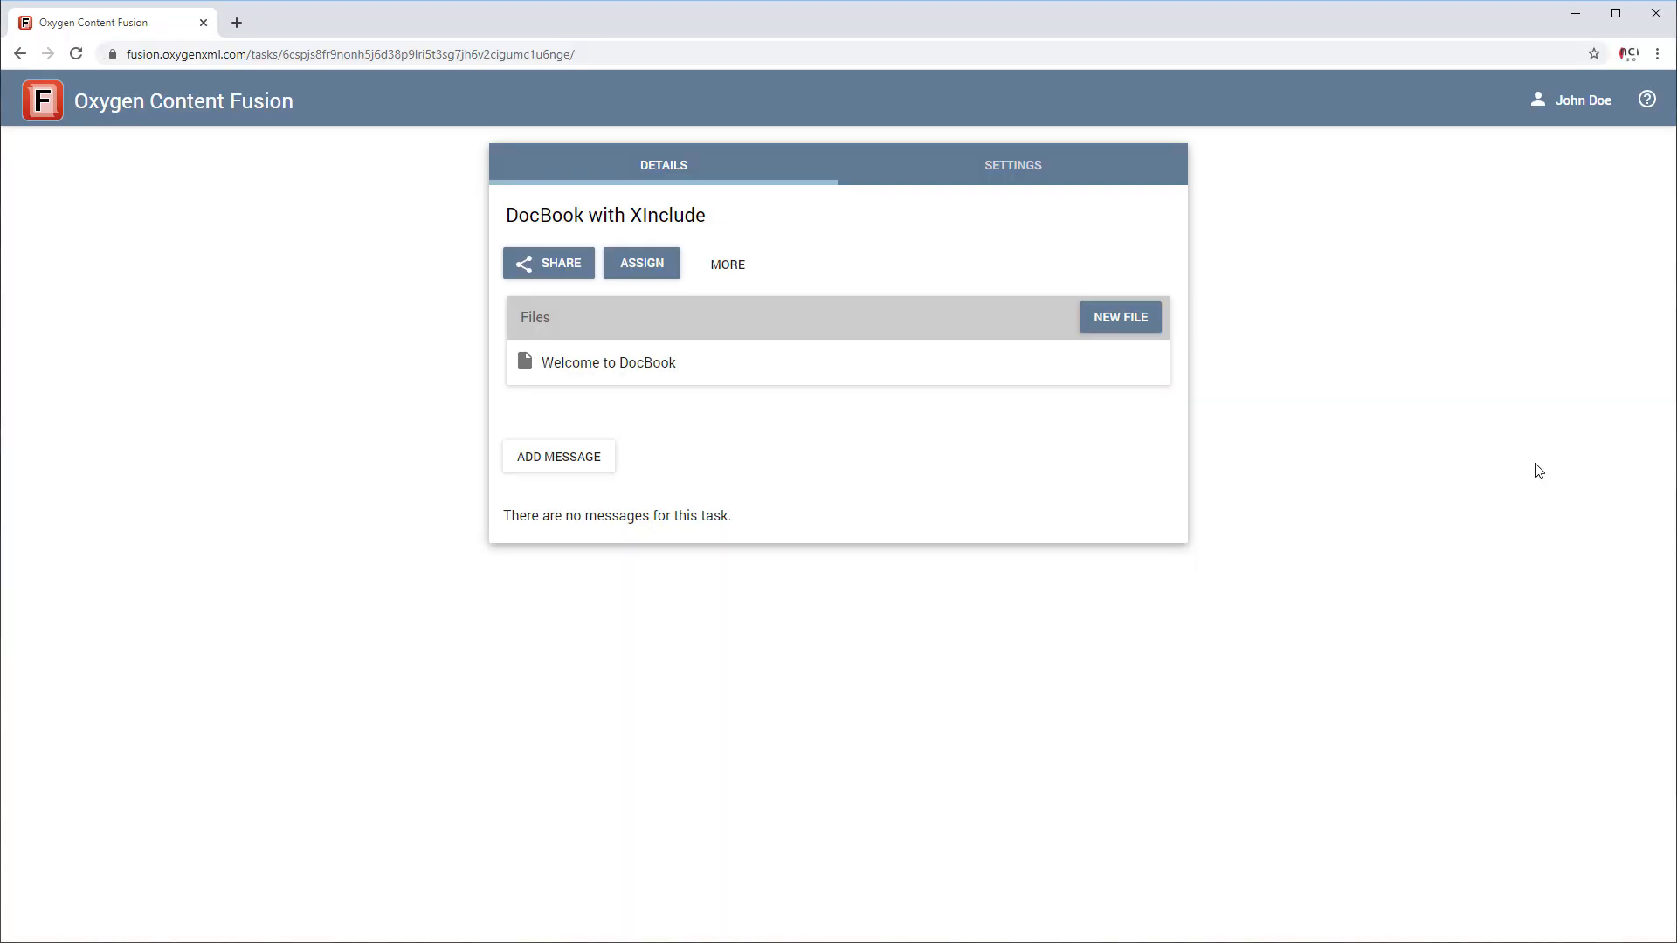
pyautogui.click(630, 362)
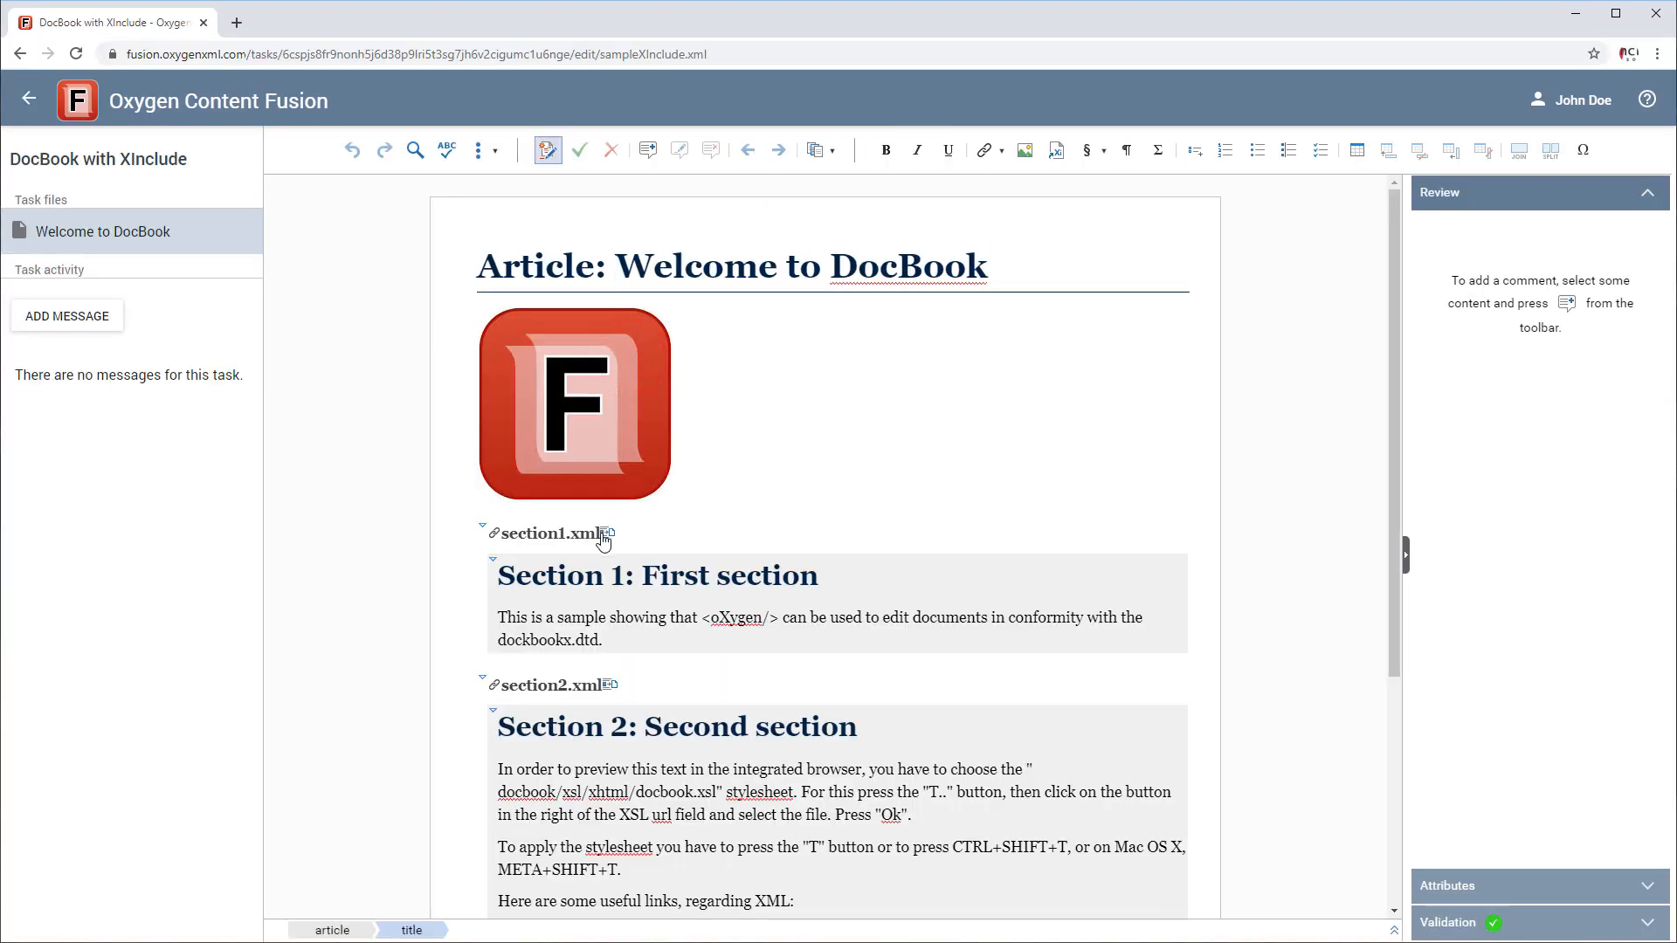
pyautogui.click(603, 535)
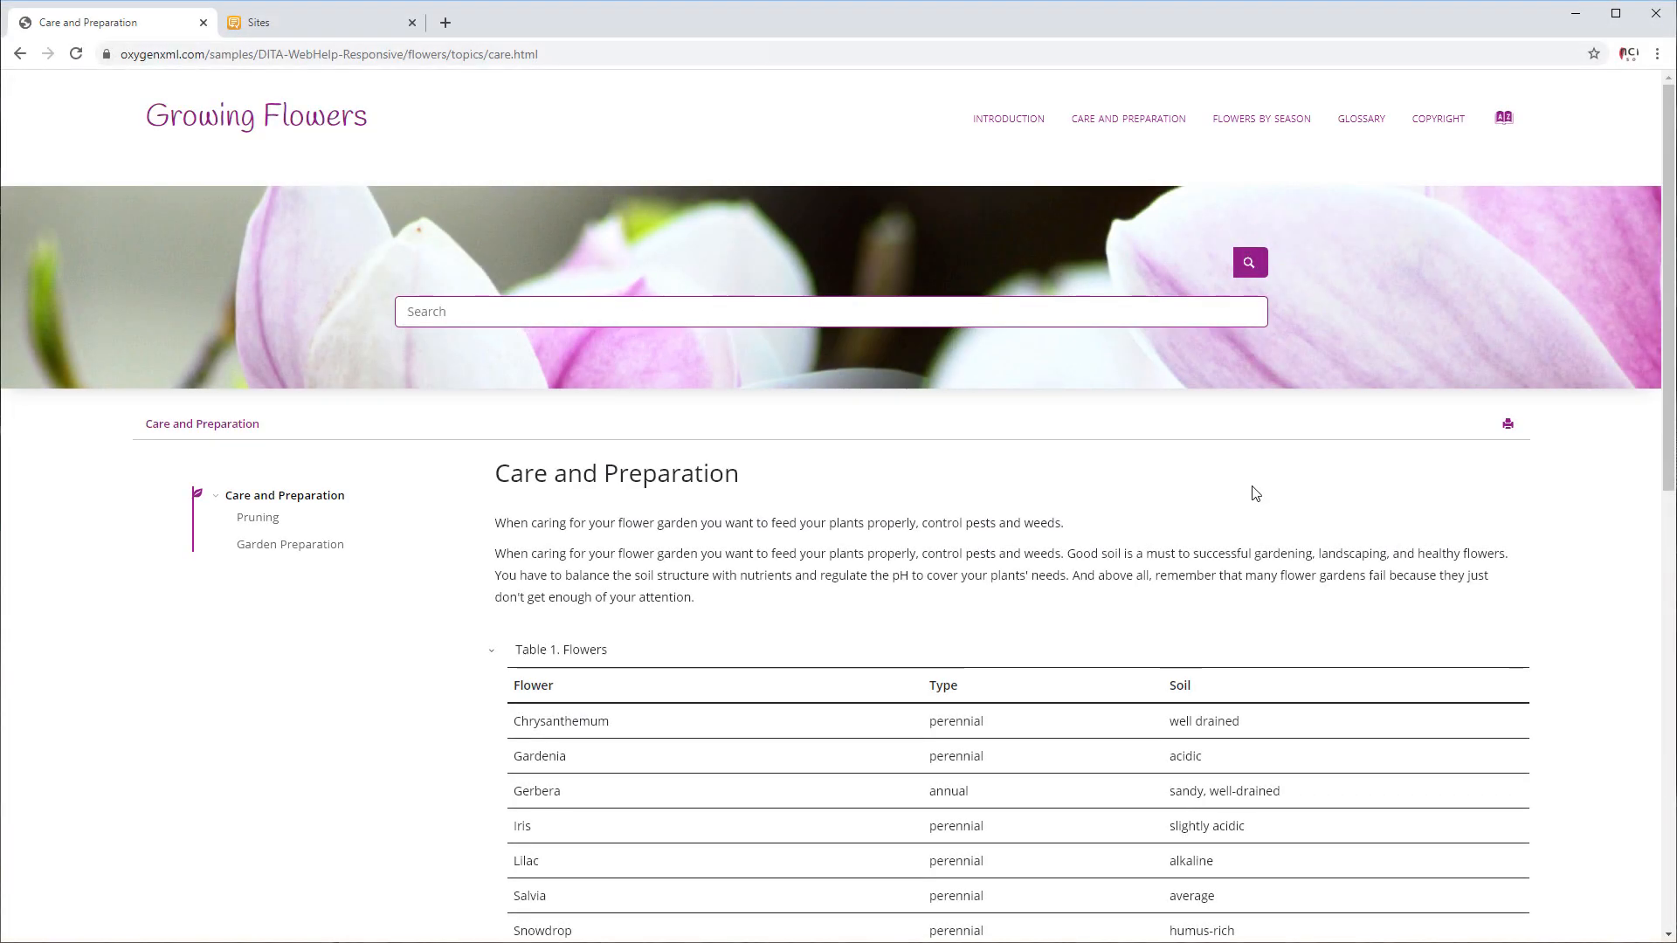
# Post the comment "Please add Marigold to the list of flowers." on the Care and Preparation page, with "Marigold" in italics.
pyautogui.scroll(-8, 1255, 493)
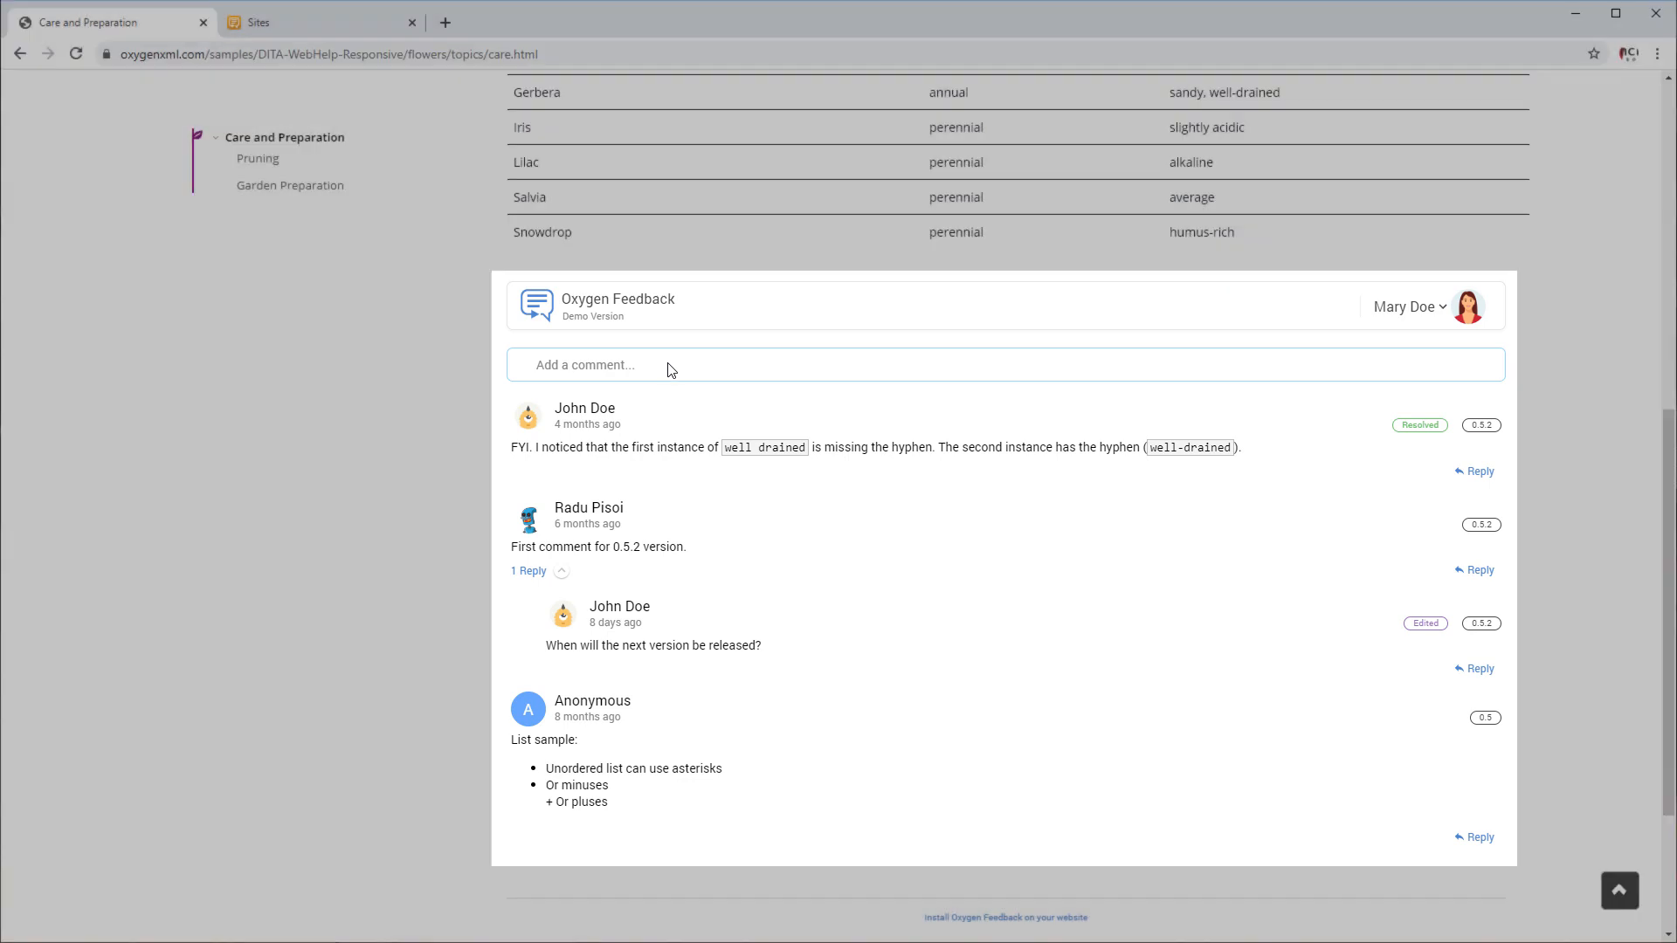
pyautogui.click(671, 370)
pyautogui.write('P')
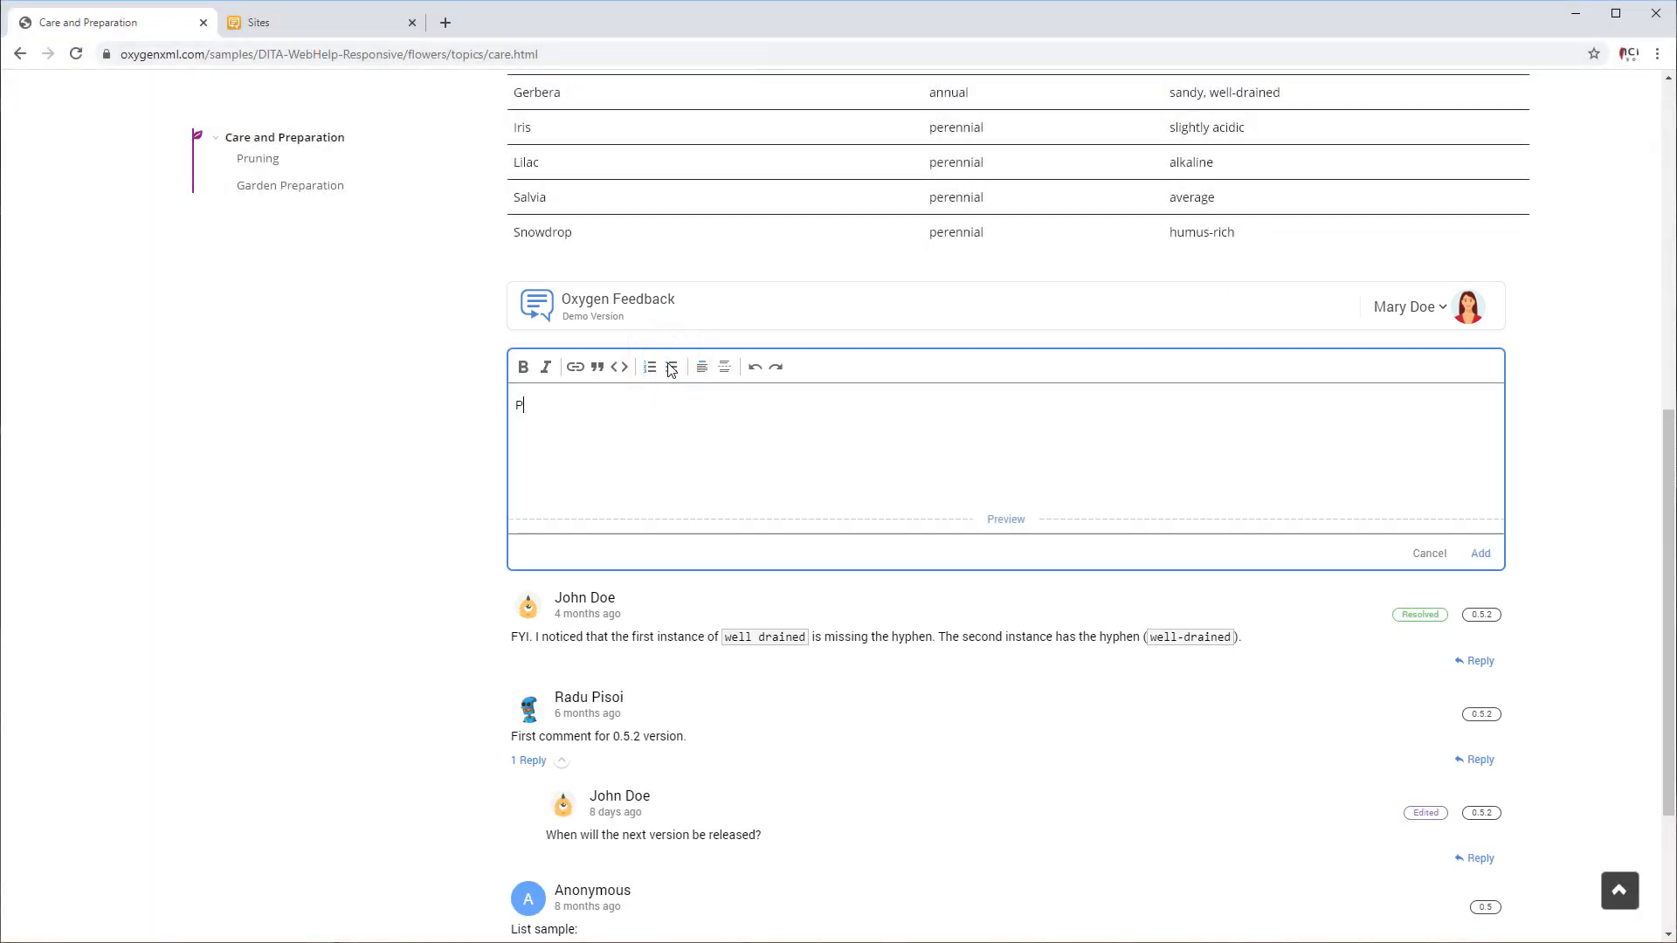
pyautogui.write('lease add Marigold to the list of flowers.')
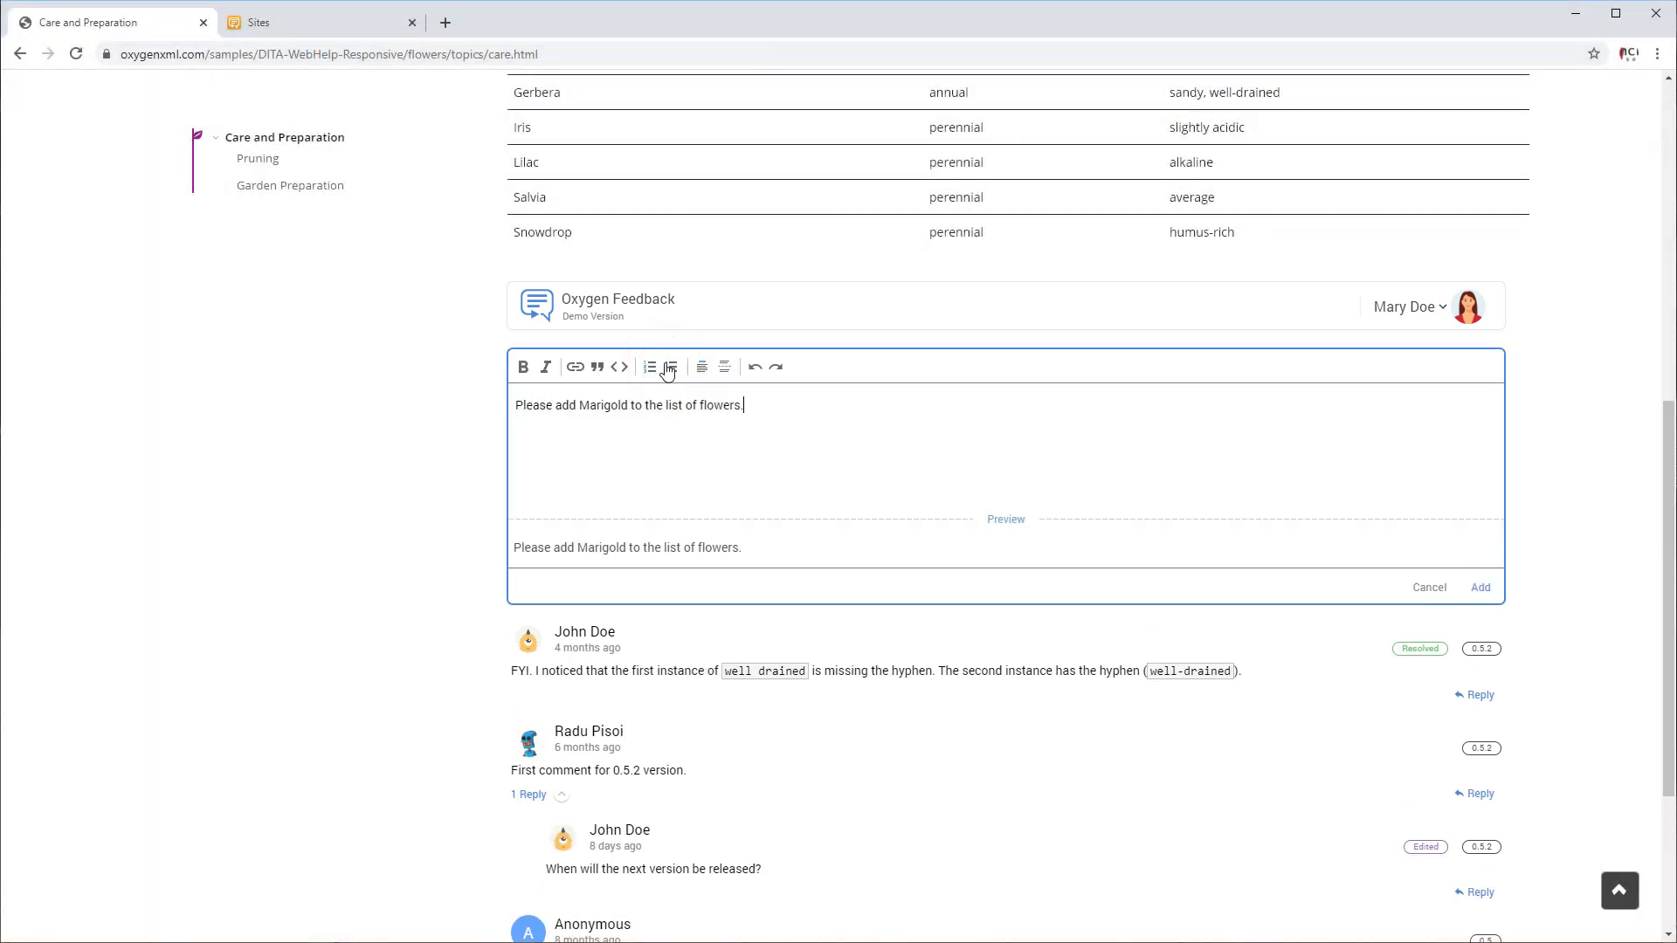
pyautogui.doubleClick(603, 404)
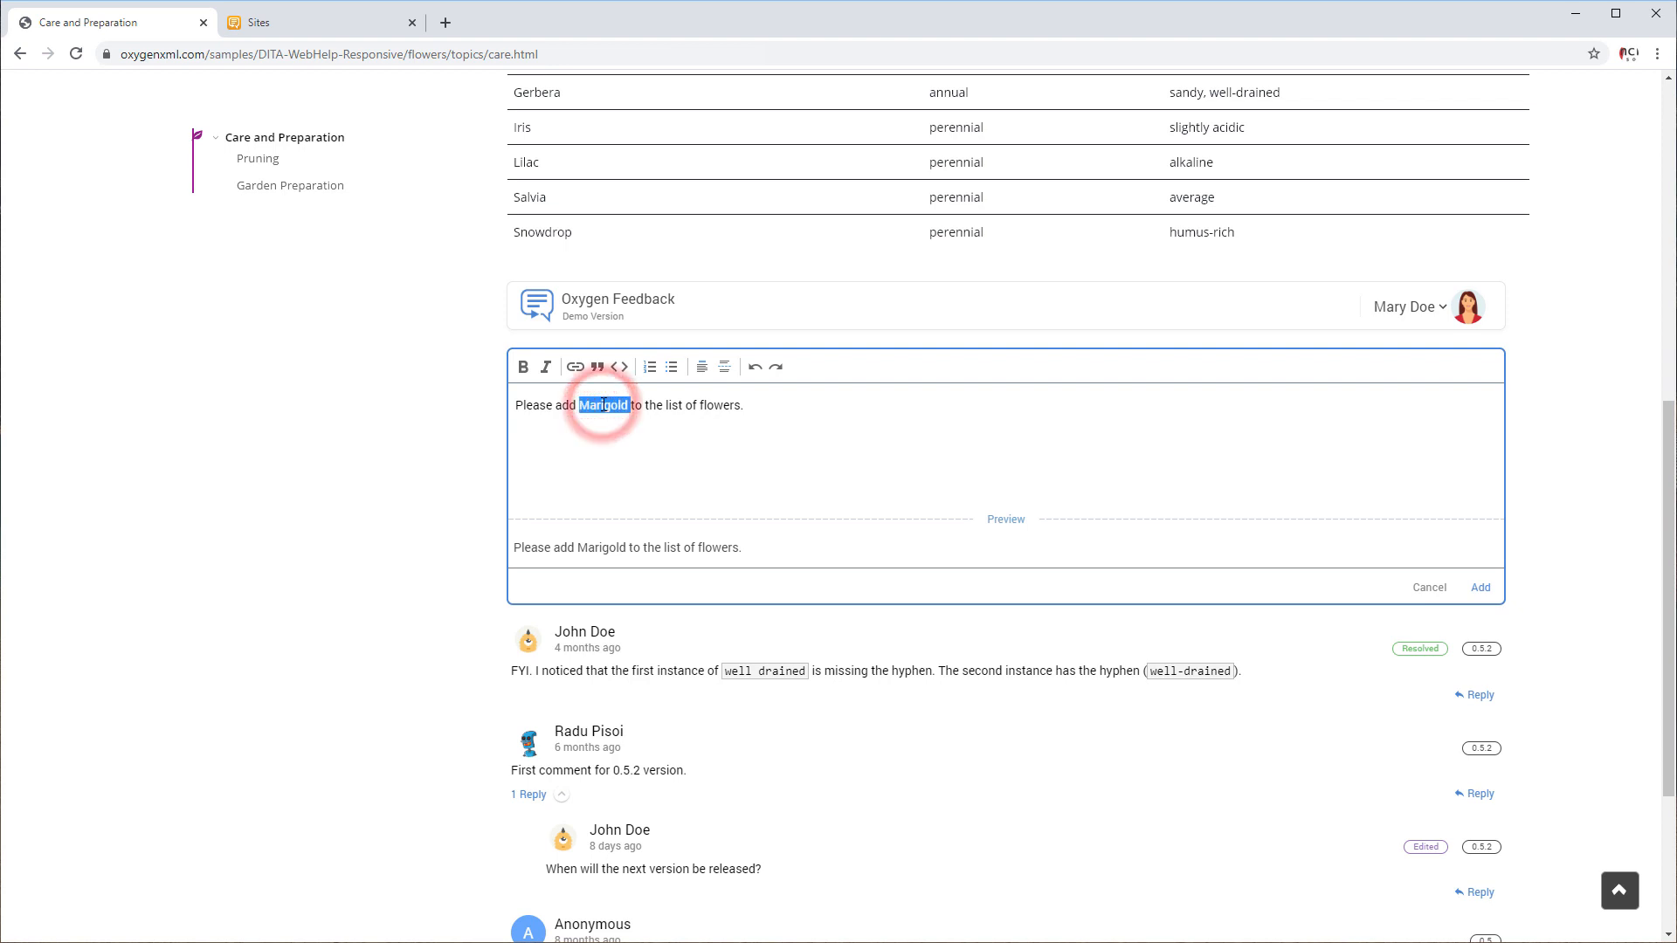
pyautogui.click(546, 371)
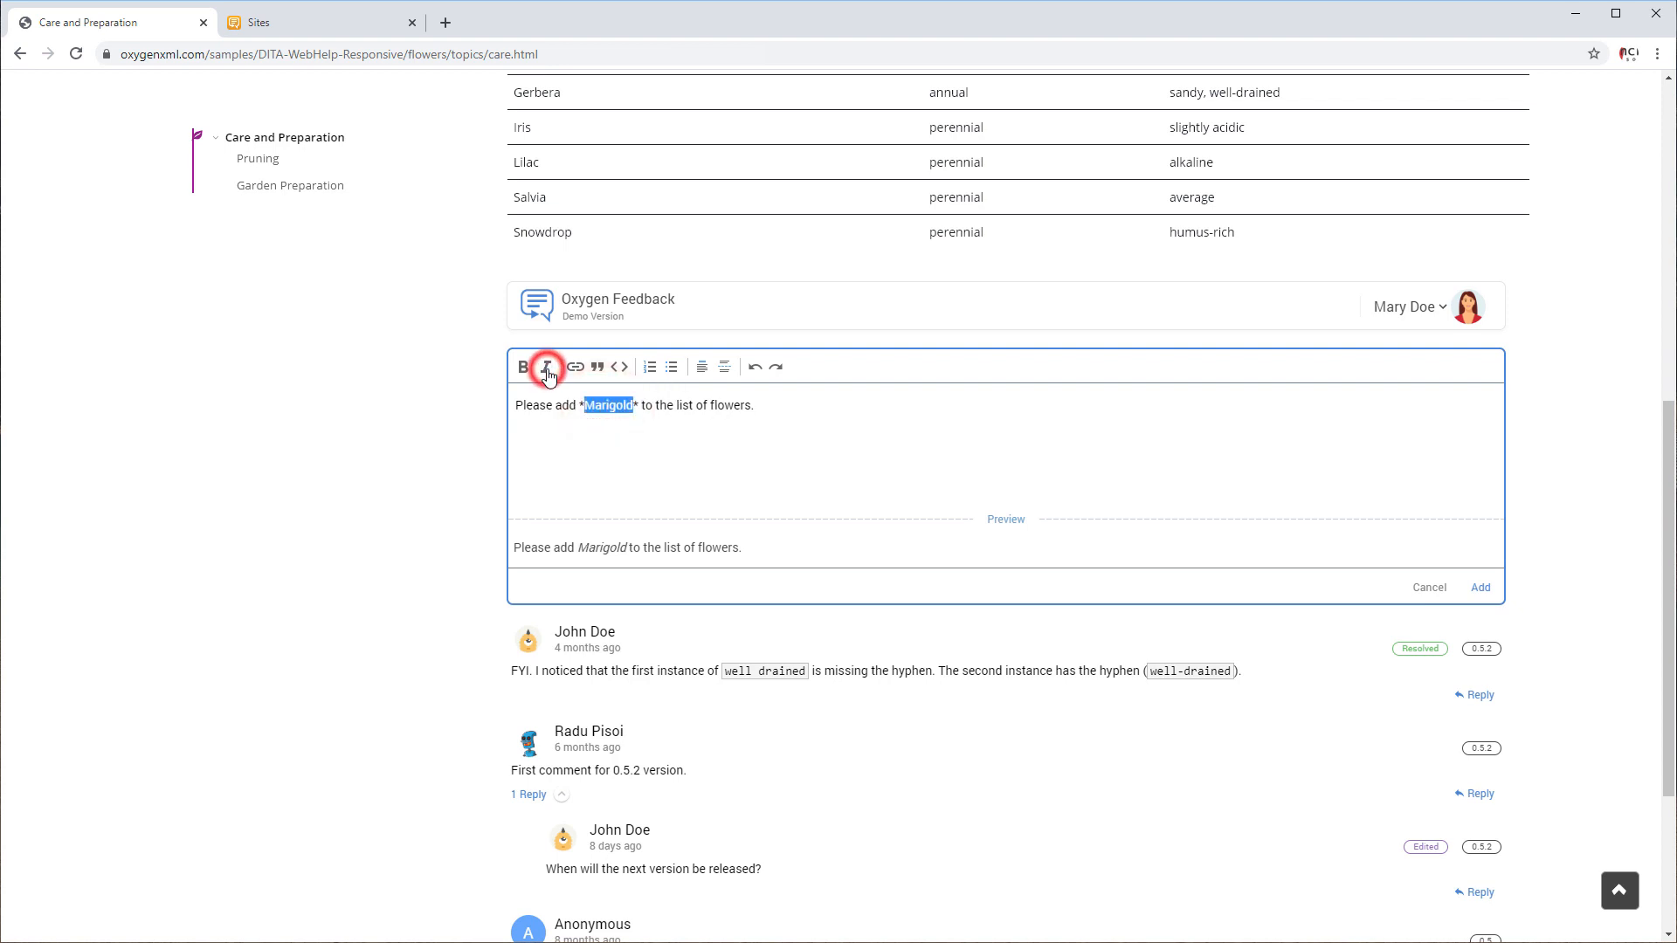
pyautogui.click(1481, 587)
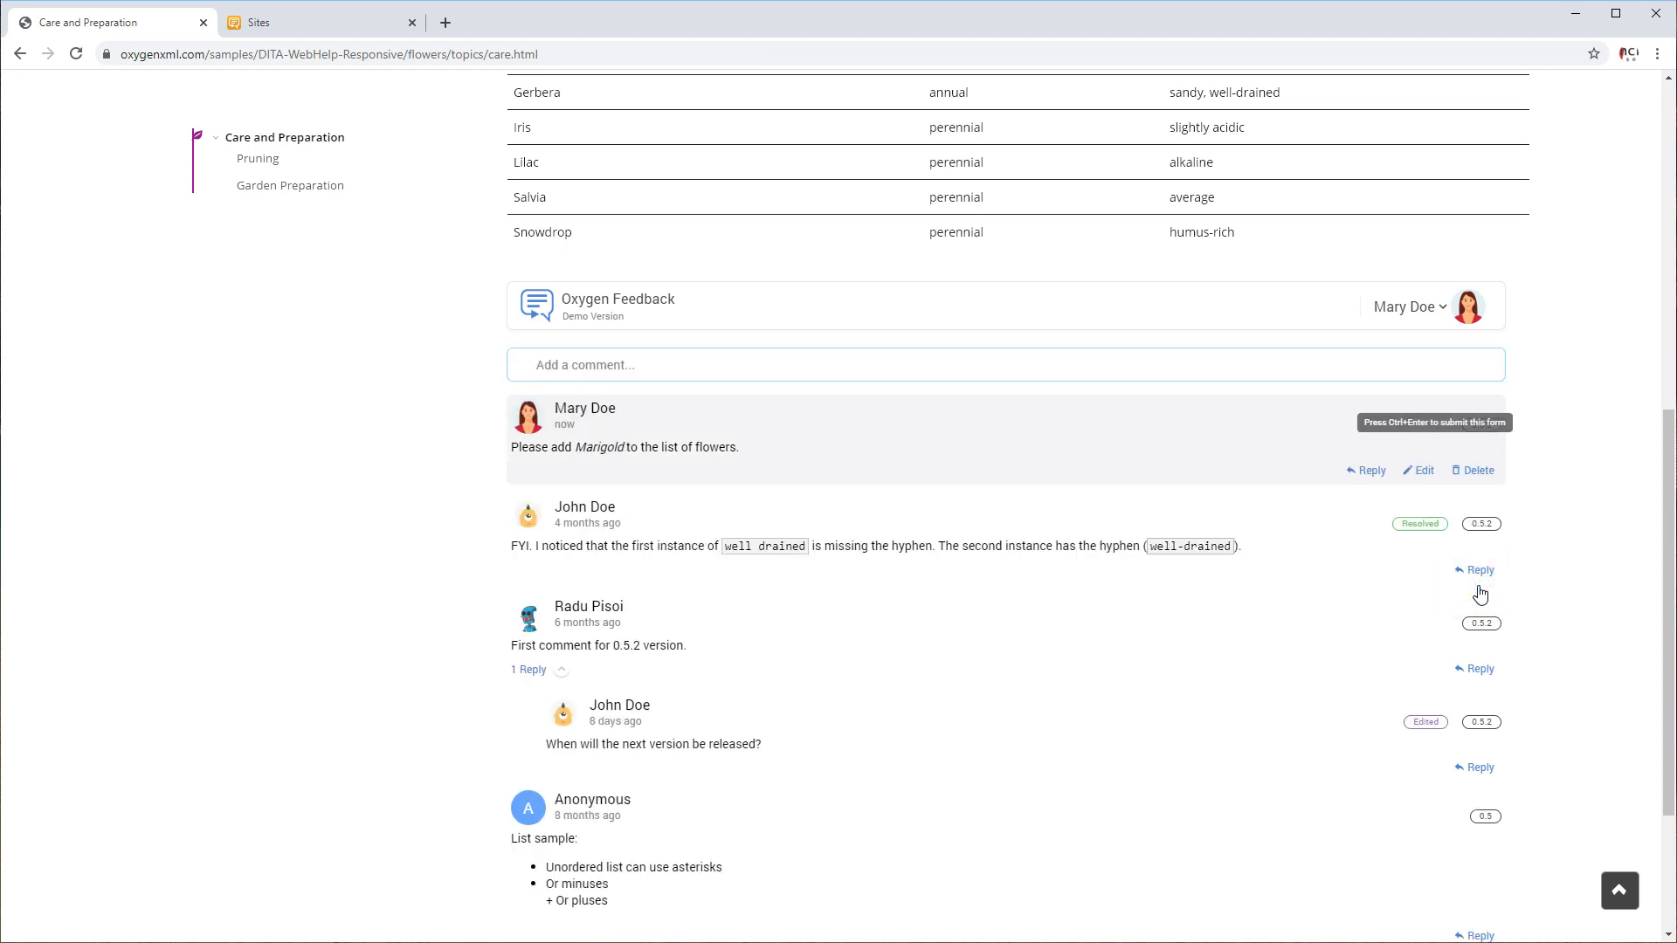
# Switch to the Oxygen Feedback site administration and view the comments, community and usage statistics of the WebHelp Flowers site.
pyautogui.hotkey('ctrl', 'Tab')
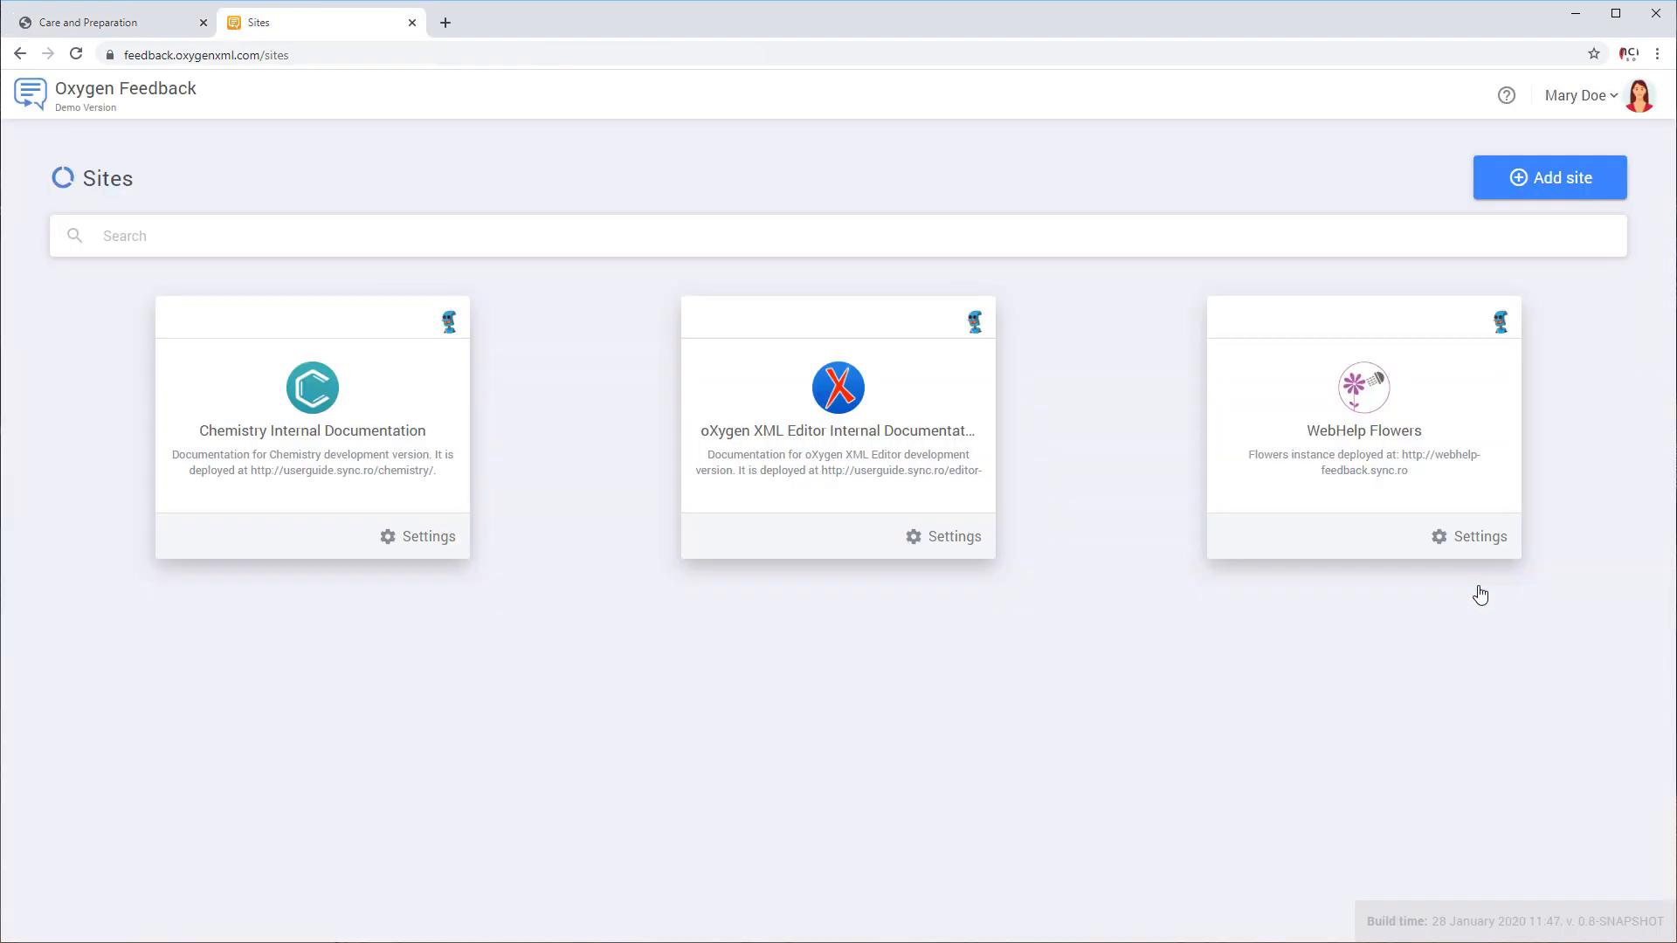
pyautogui.click(1473, 487)
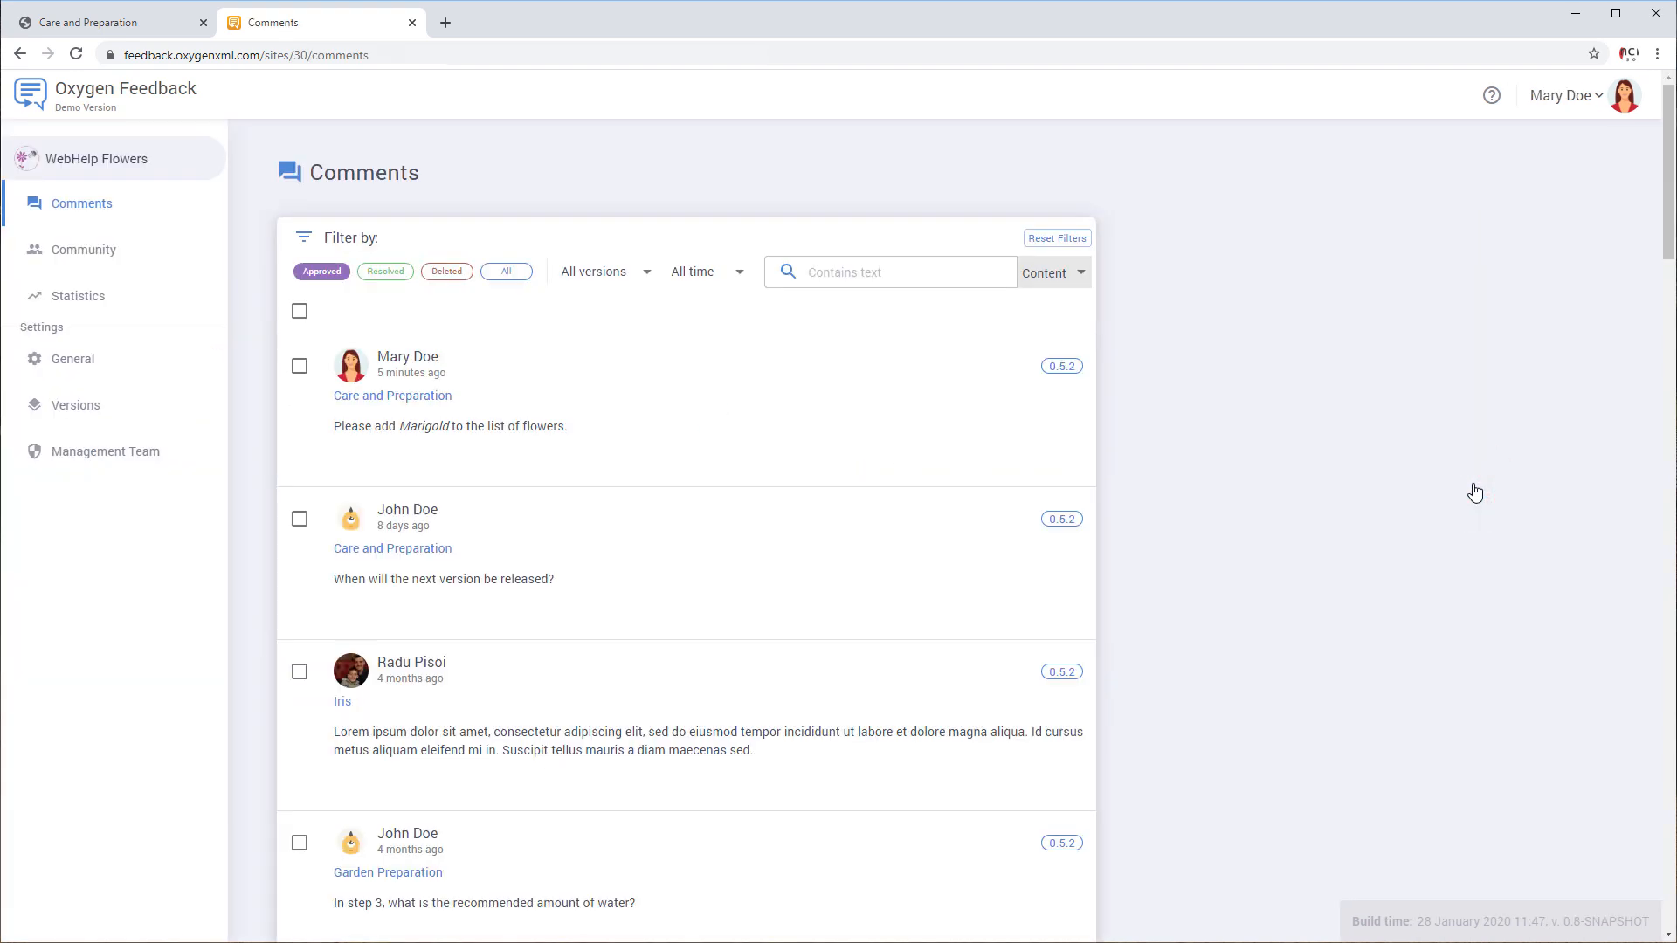
pyautogui.click(88, 253)
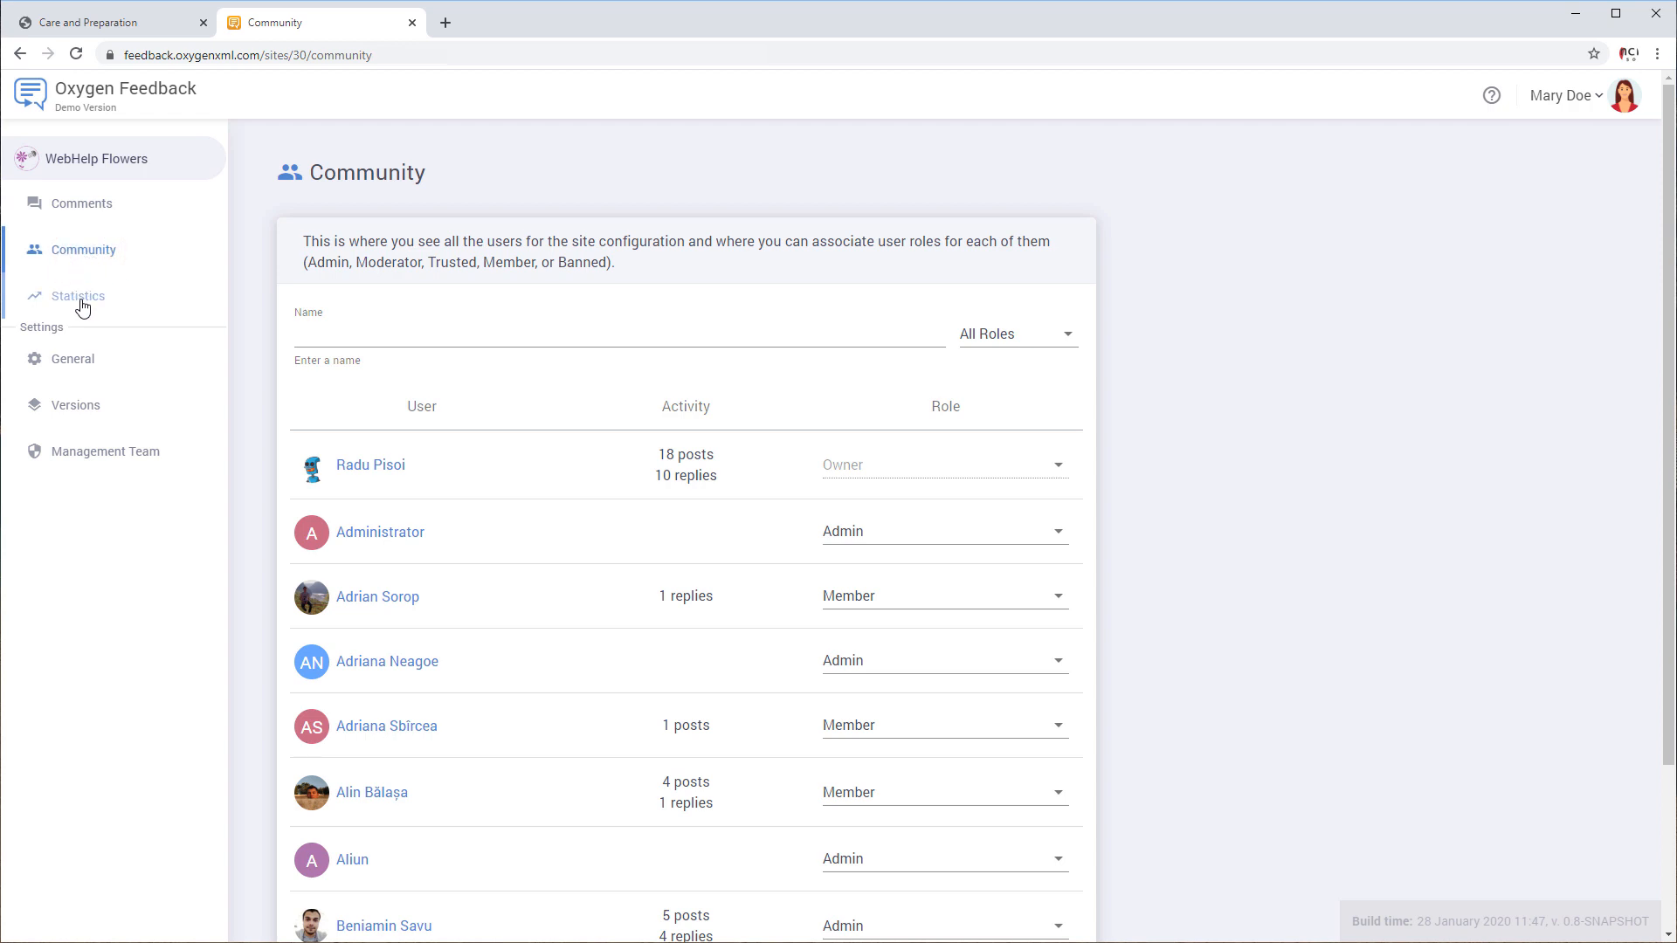
pyautogui.click(82, 307)
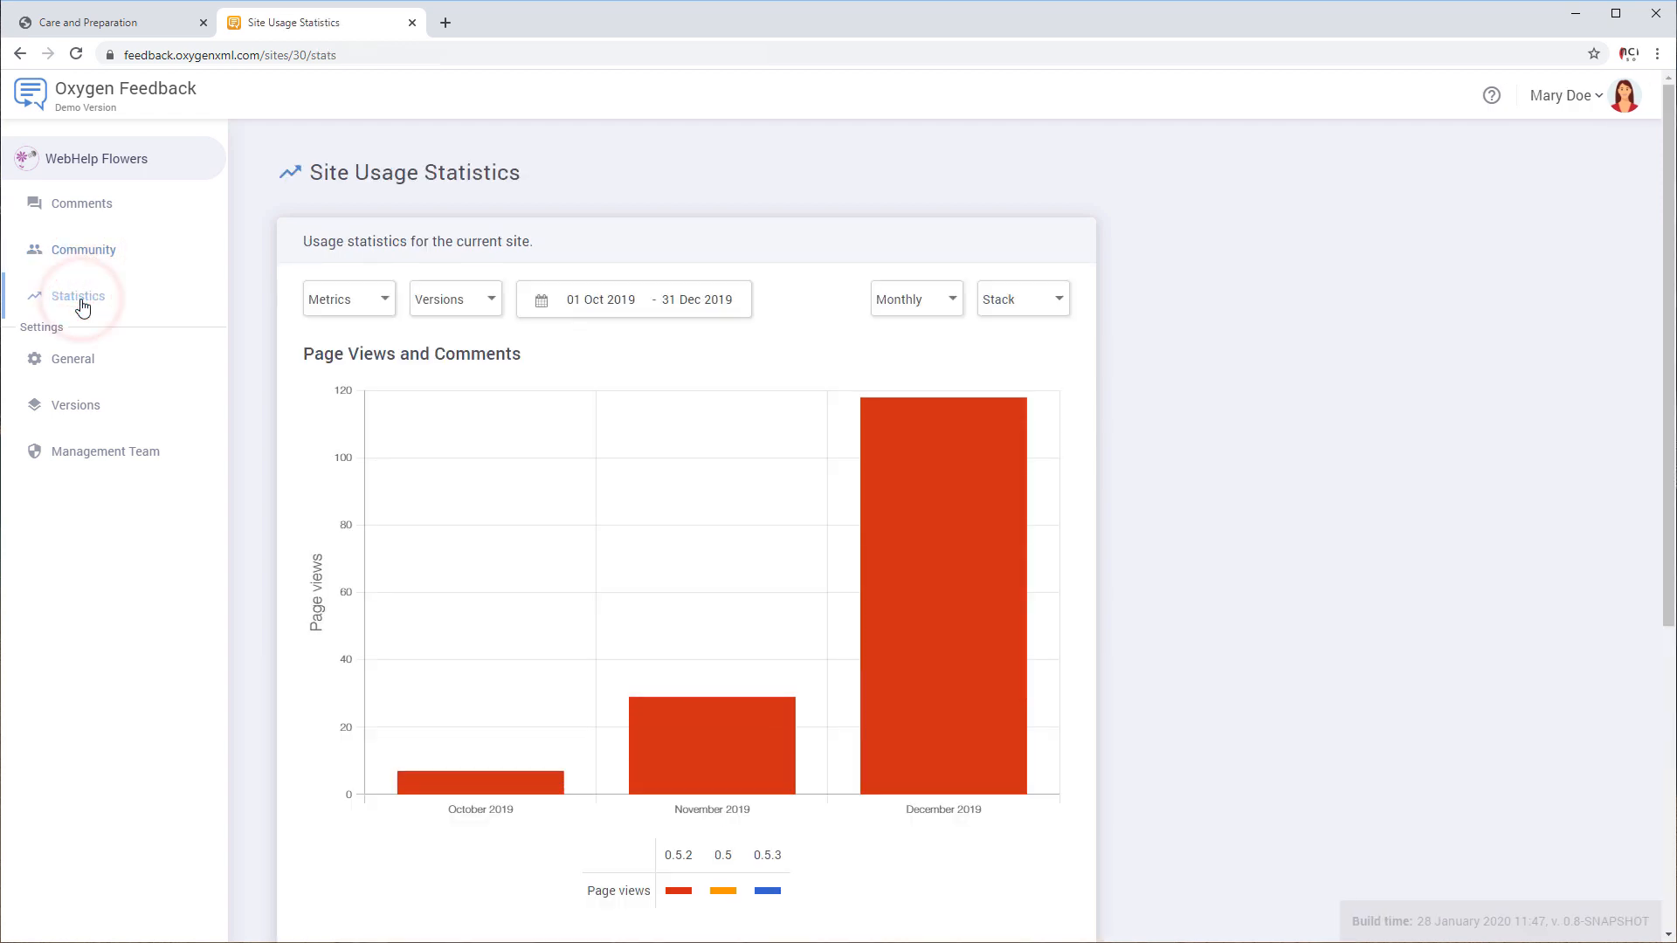